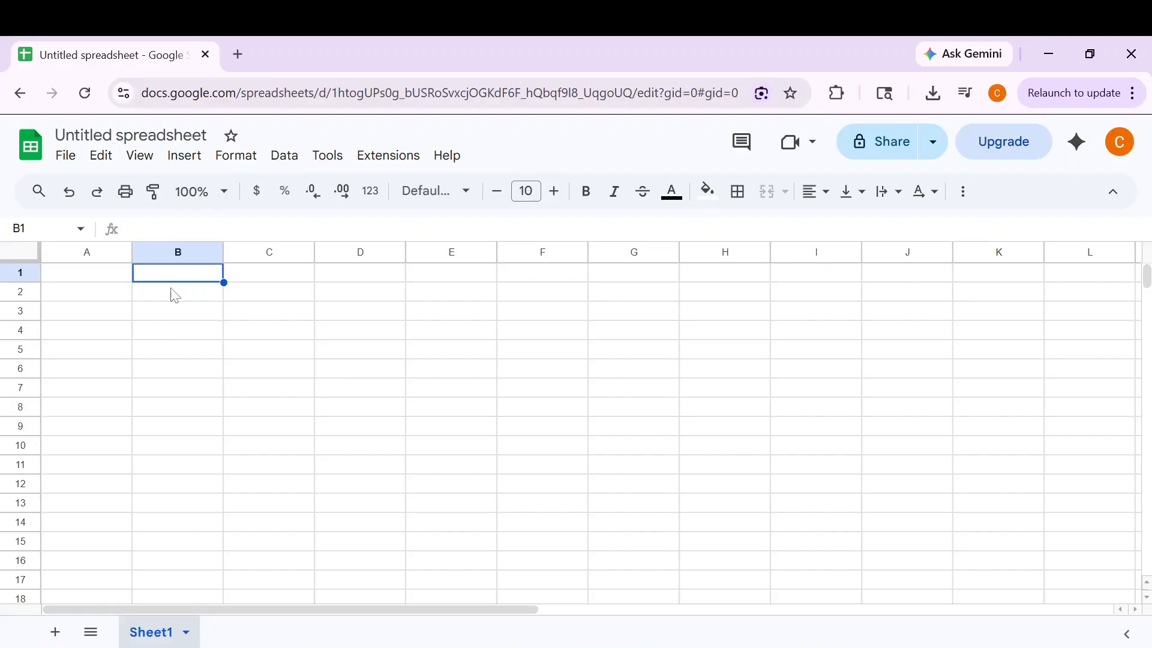
Enter the labels Loan Amount, Rate and Period in cells B2 to B4.
{"action": "left_click", "coordinate": [173, 290]}
{"action": "type", "text": "Loan"}
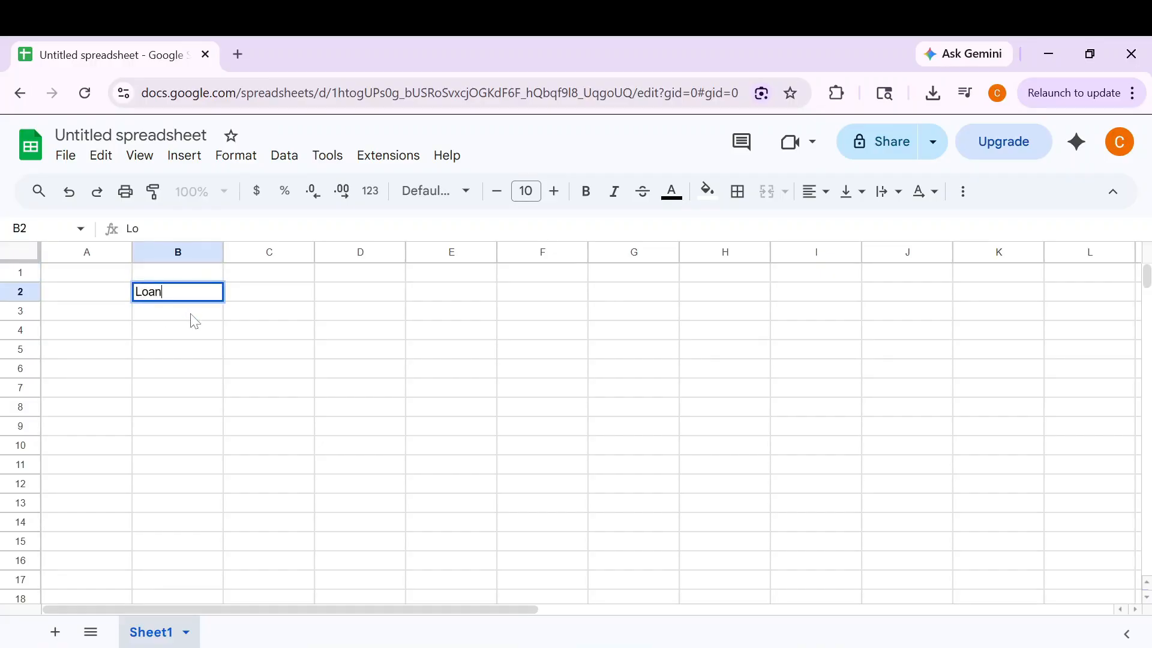
{"action": "type", "text": " Amount"}
{"action": "key", "text": "Return"}
{"action": "type", "text": "Rate"}
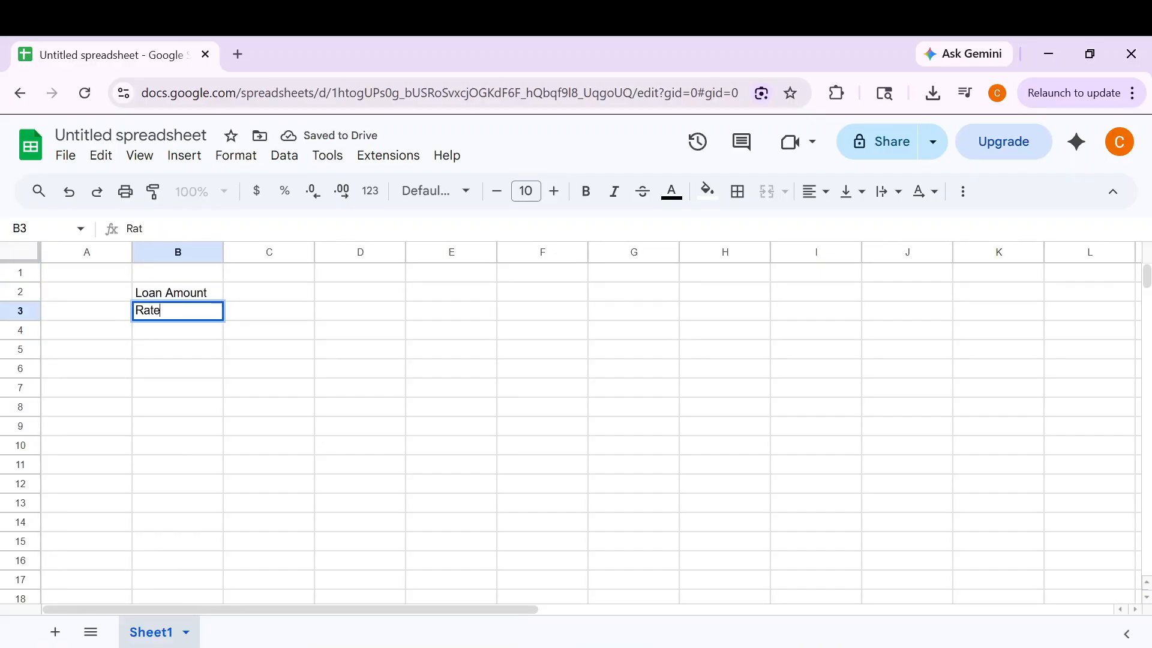
{"action": "key", "text": "Return"}
{"action": "type", "text": "Lon"}
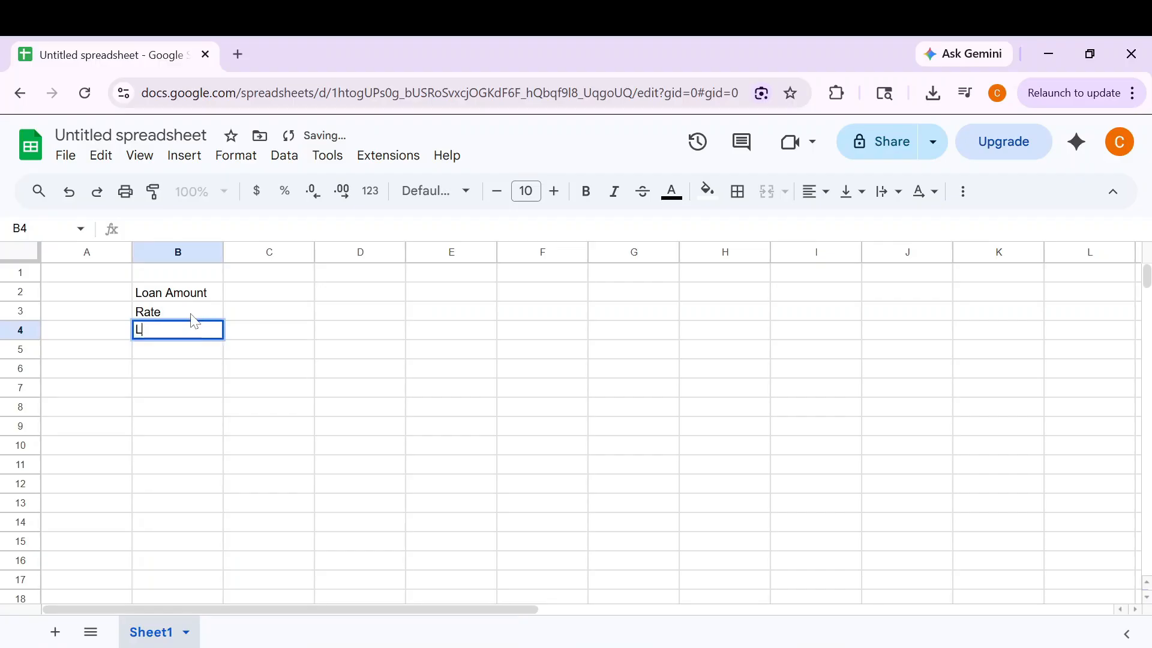
{"action": "key", "text": "BackSpace"}
{"action": "key", "text": "BackSpace"}
{"action": "key", "text": "BackSpace"}
{"action": "type", "text": "Period"}
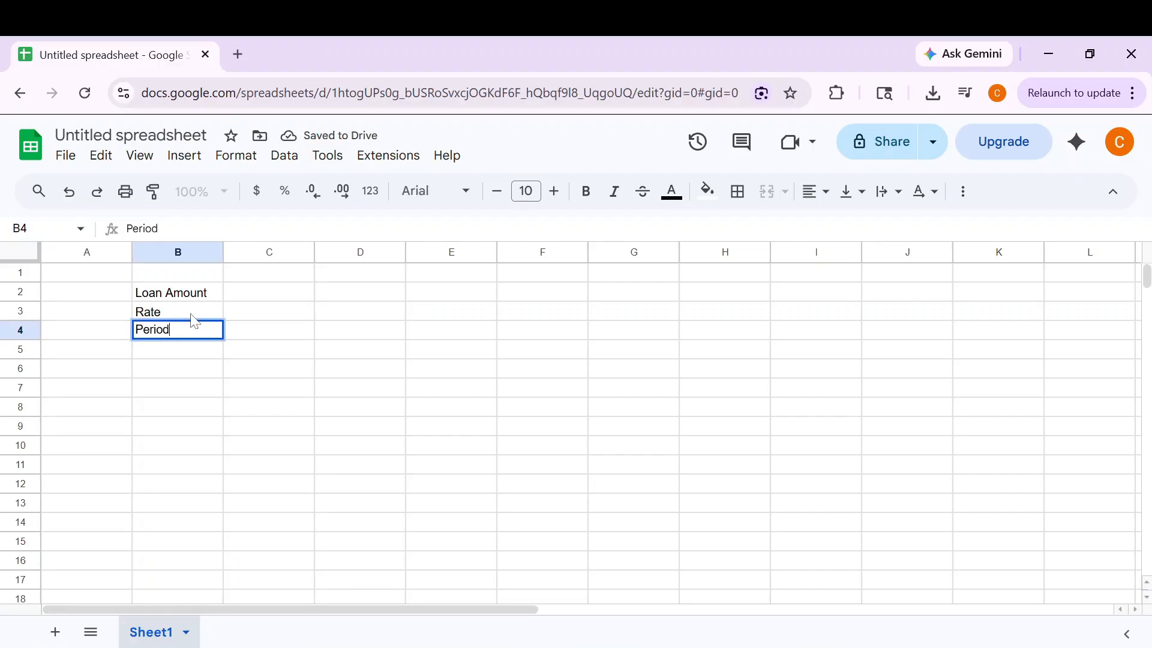
{"action": "key", "text": "Return"}
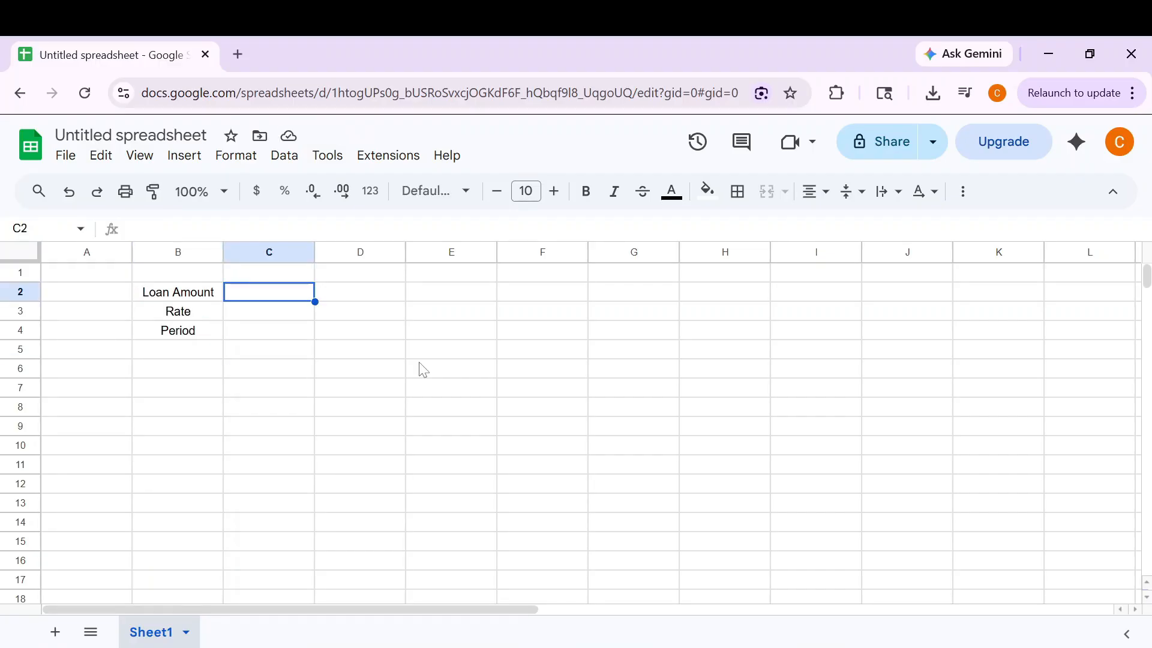
Enter 300000, 6.50% and 30 in C2 to C4 as the loan amount, rate and period.
{"action": "type", "text": "300"}
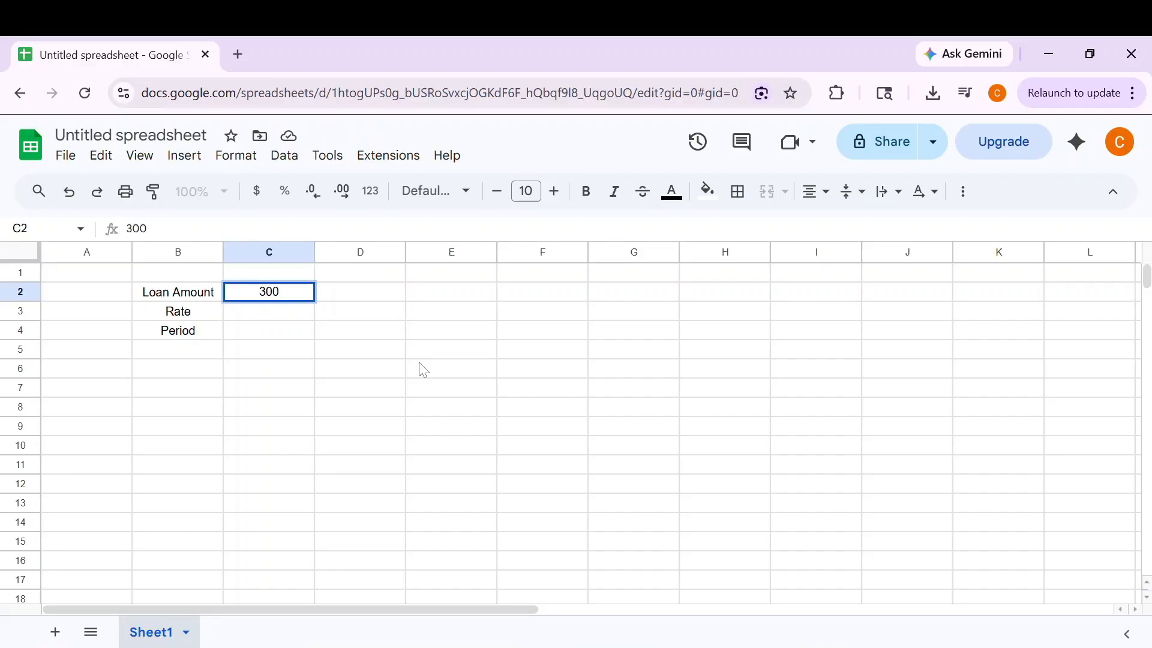
{"action": "type", "text": "000"}
{"action": "key", "text": "Return"}
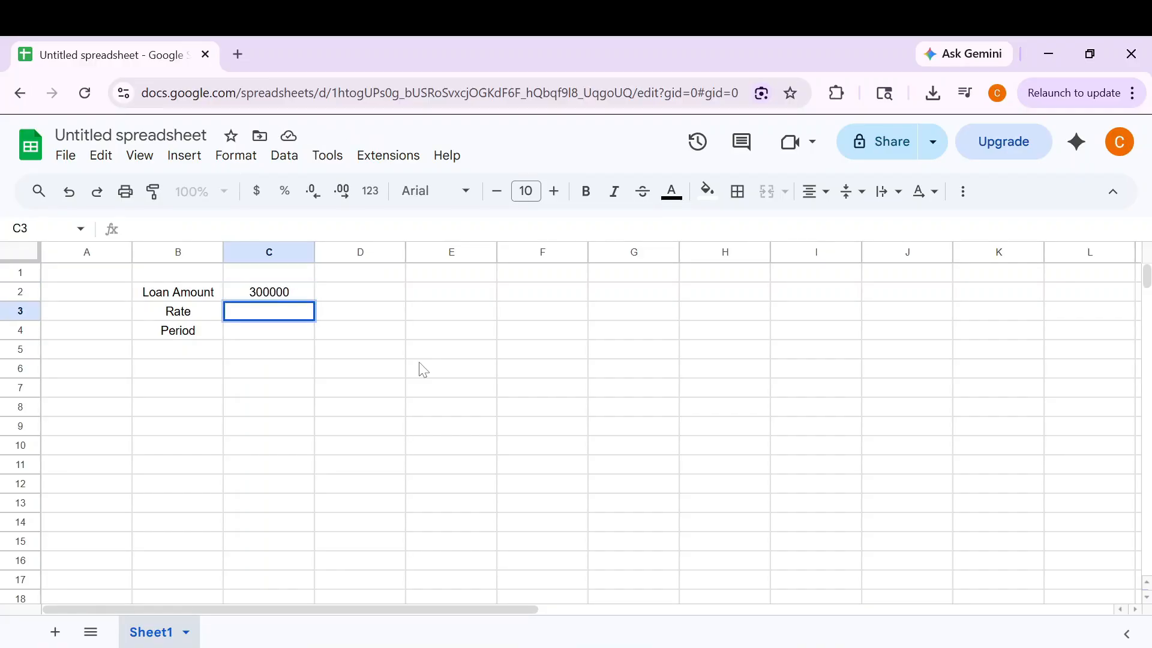
{"action": "type", "text": "6.50%"}
{"action": "key", "text": "Return"}
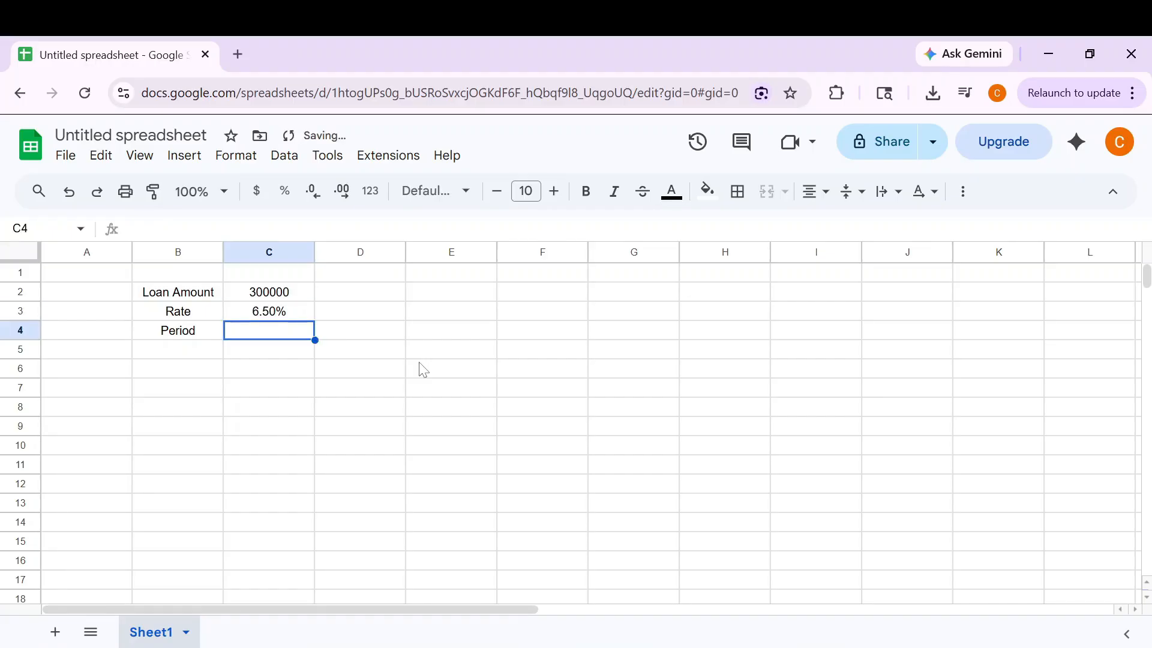
{"action": "type", "text": "30"}
{"action": "key", "text": "Return"}
Format the loan amount in C2 as dollar currency without decimals.
{"action": "left_click", "coordinate": [297, 295]}
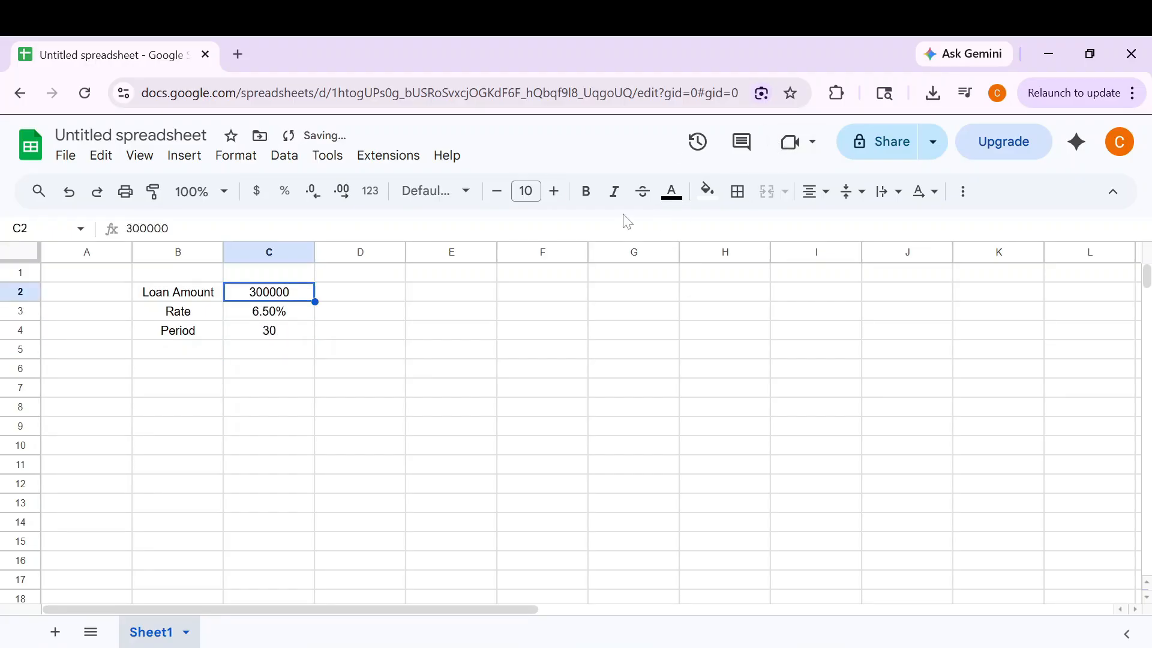
{"action": "left_click", "coordinate": [370, 191]}
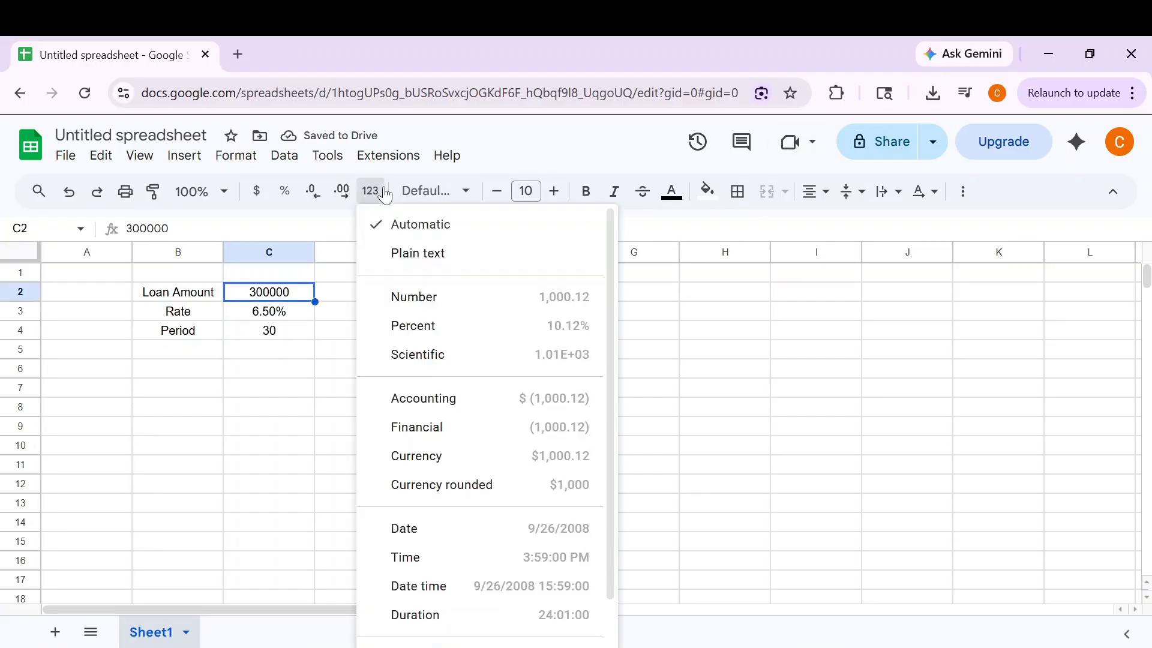
{"action": "left_click", "coordinate": [441, 456]}
{"action": "left_click_drag", "start_coordinate": [261, 292], "coordinate": [260, 346]}
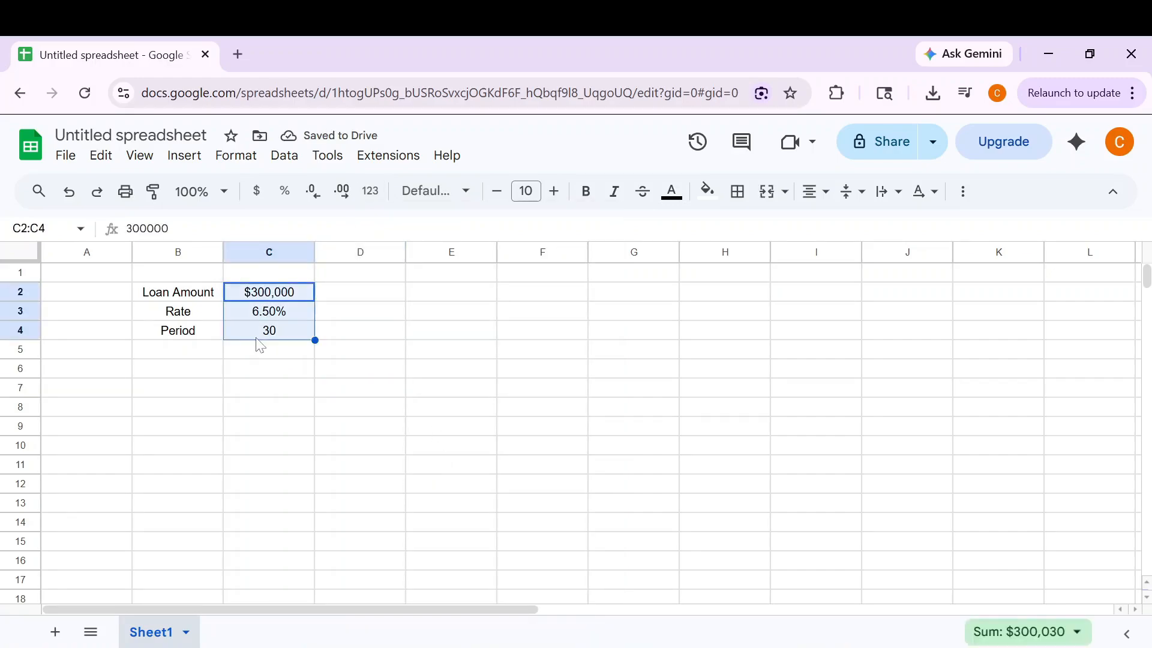
Add the label PMT in B5, below Period.
{"action": "left_click", "coordinate": [189, 348]}
{"action": "type", "text": "PM"}
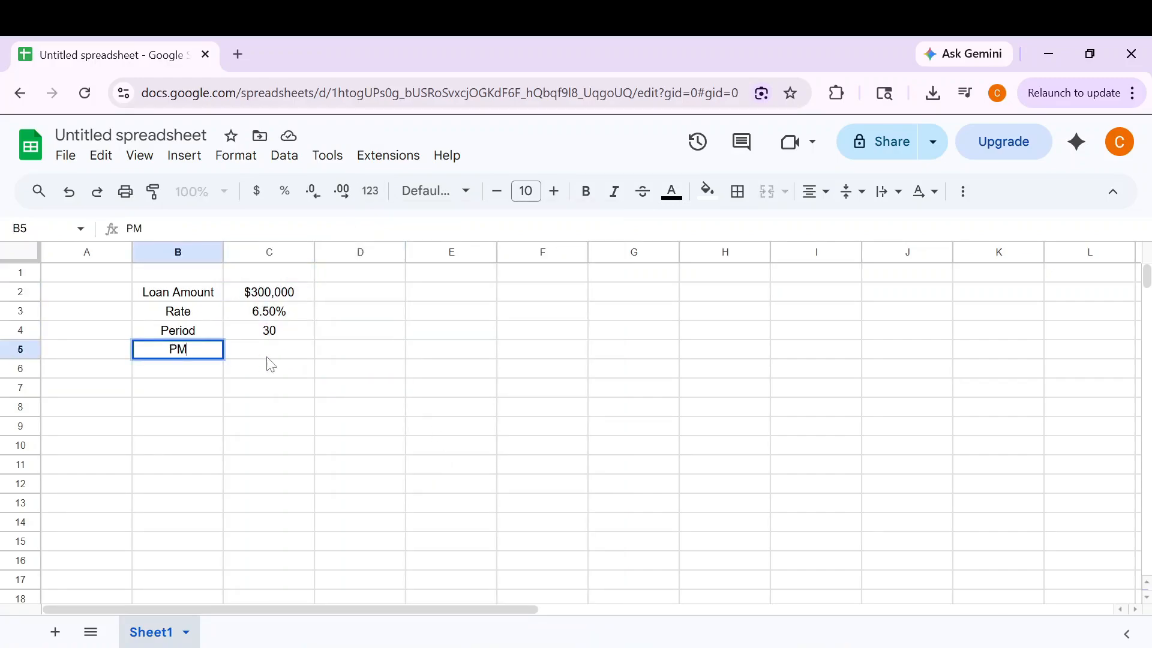
{"action": "type", "text": "T"}
{"action": "key", "text": "Tab"}
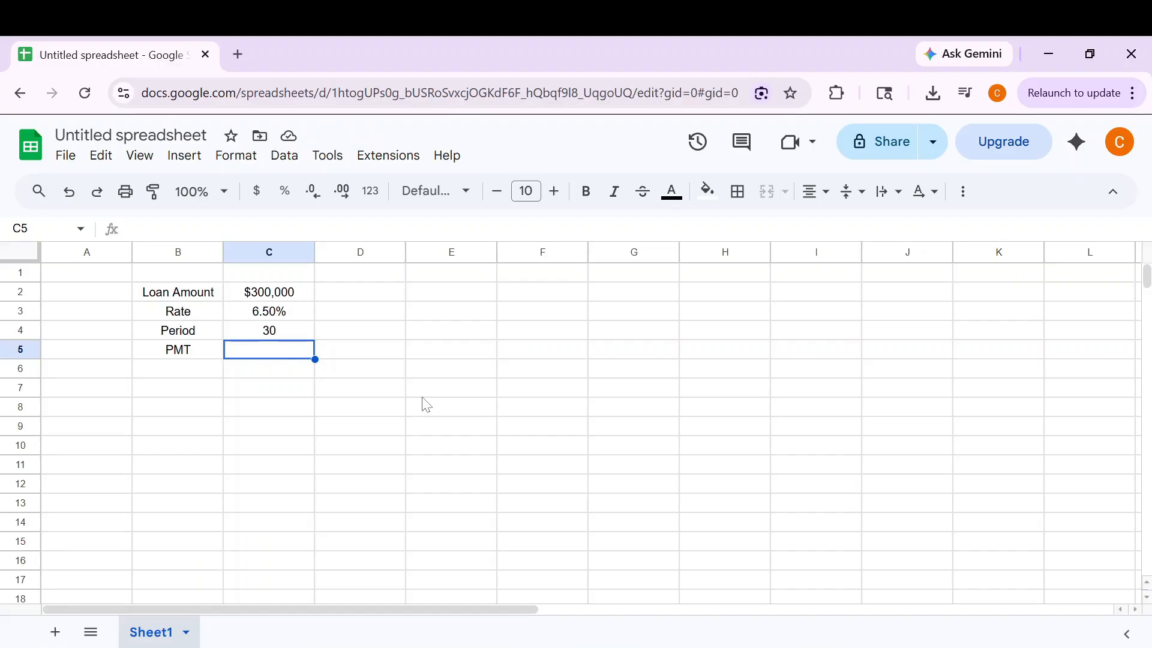
Calculate the monthly loan payment in C5 with the formula =-PMT(C3/12,C4*12,C2).
{"action": "type", "text": "=-"}
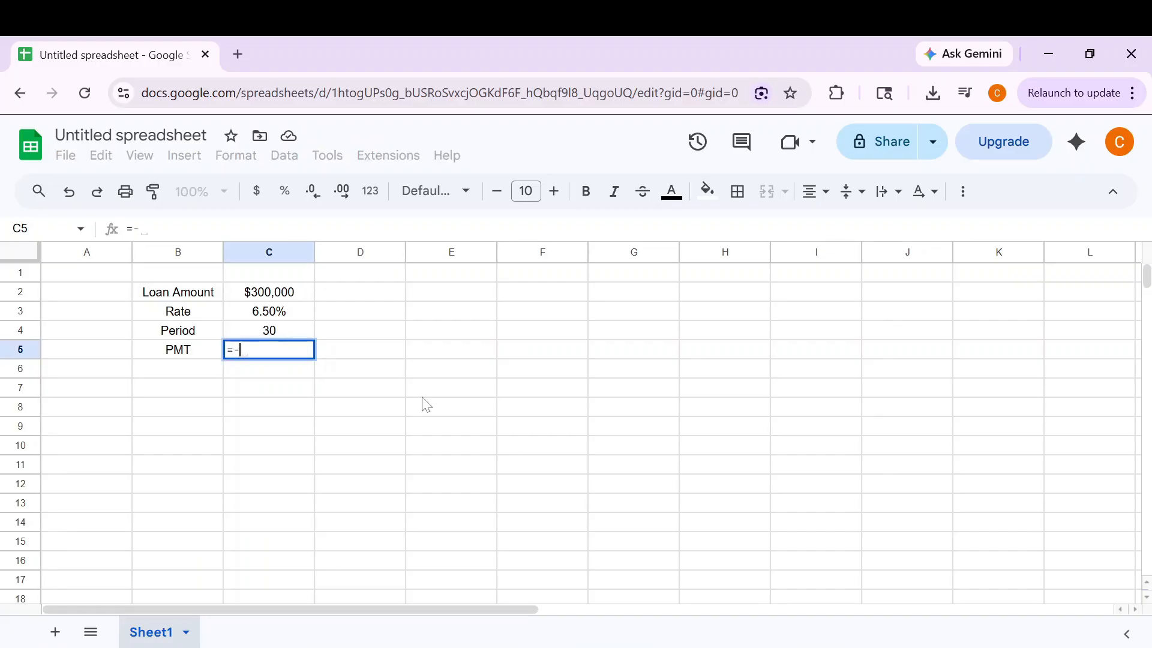
{"action": "type", "text": "pm"}
{"action": "key", "text": "Tab"}
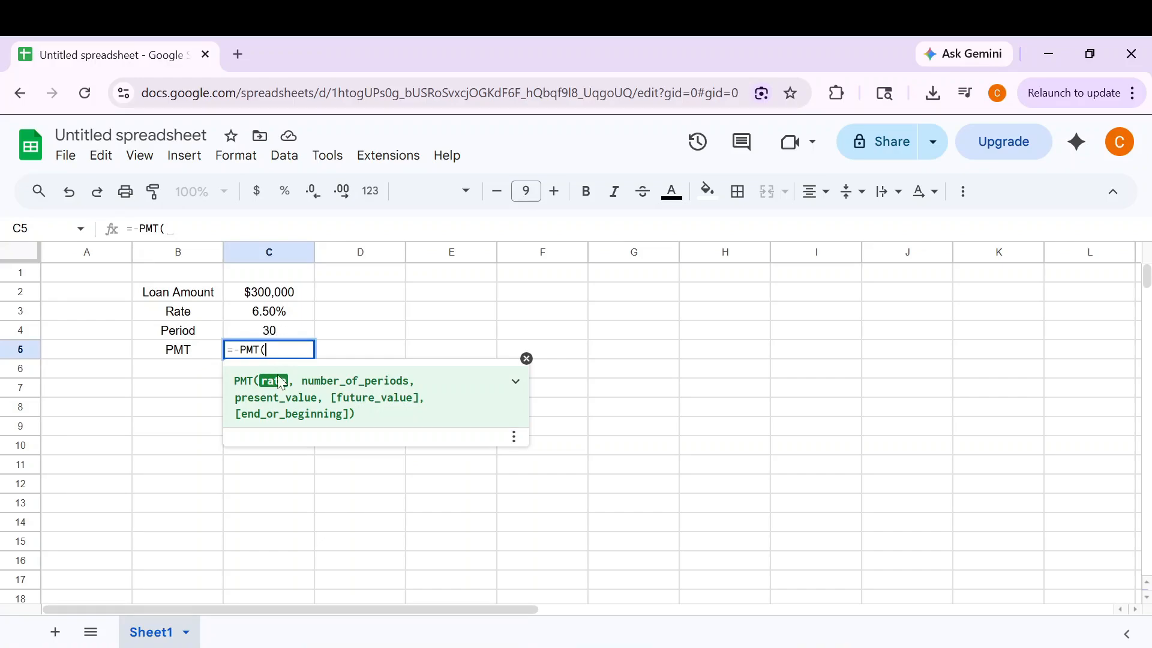
{"action": "left_click", "coordinate": [279, 313]}
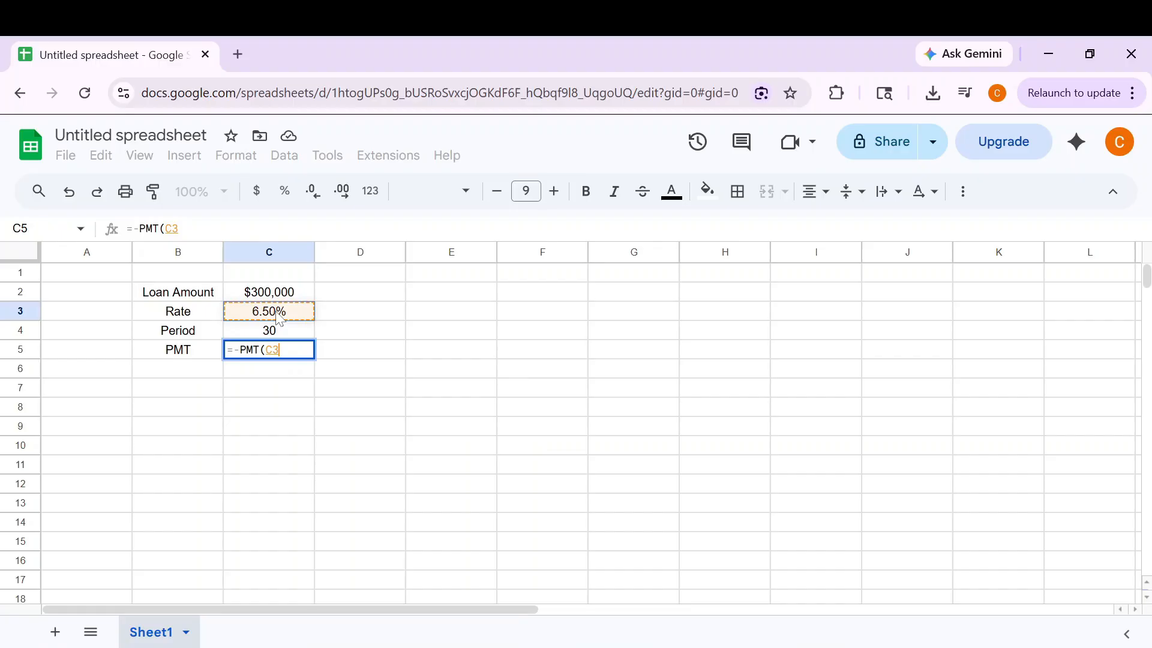
{"action": "type", "text": "/"}
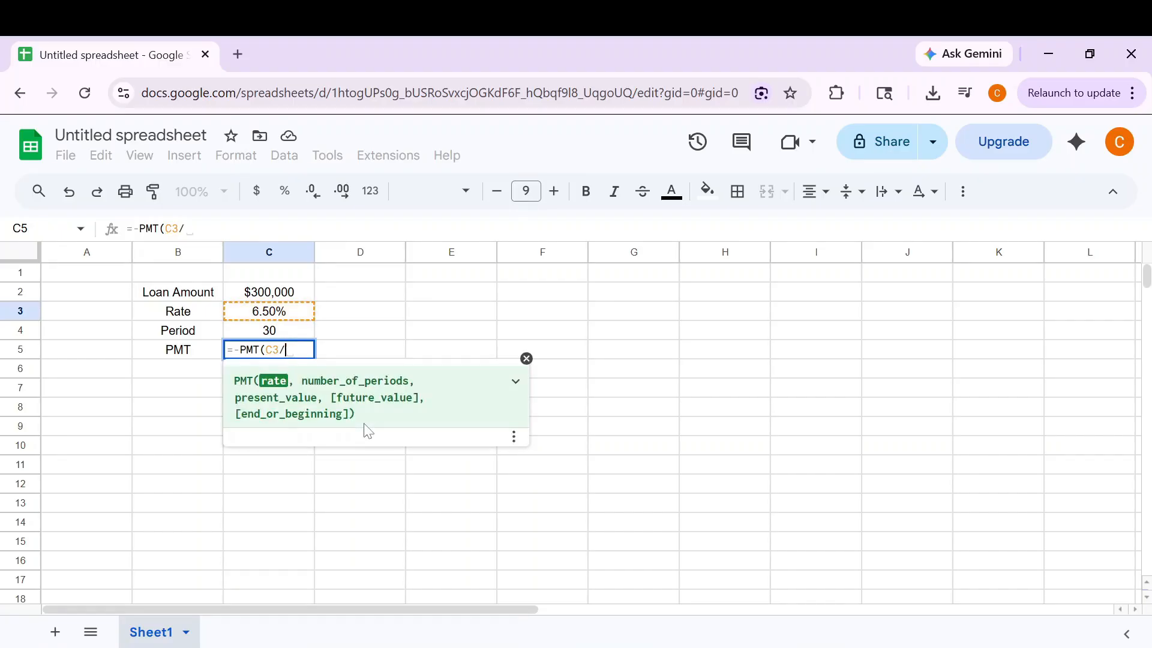
{"action": "type", "text": "12,"}
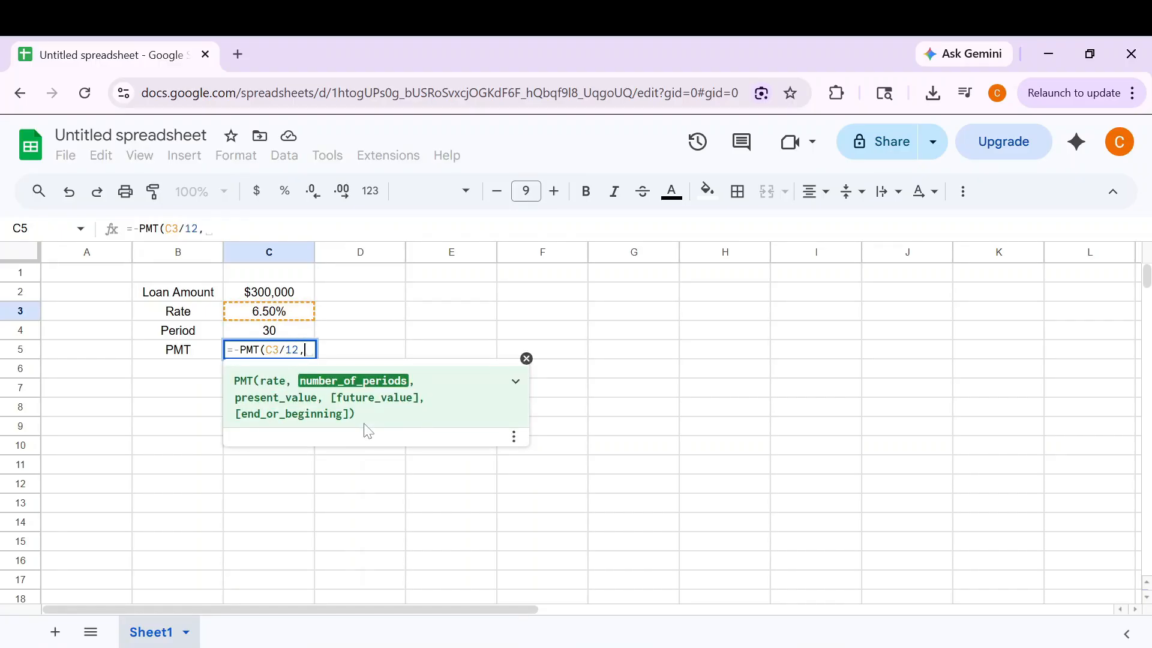
{"action": "left_click", "coordinate": [292, 336]}
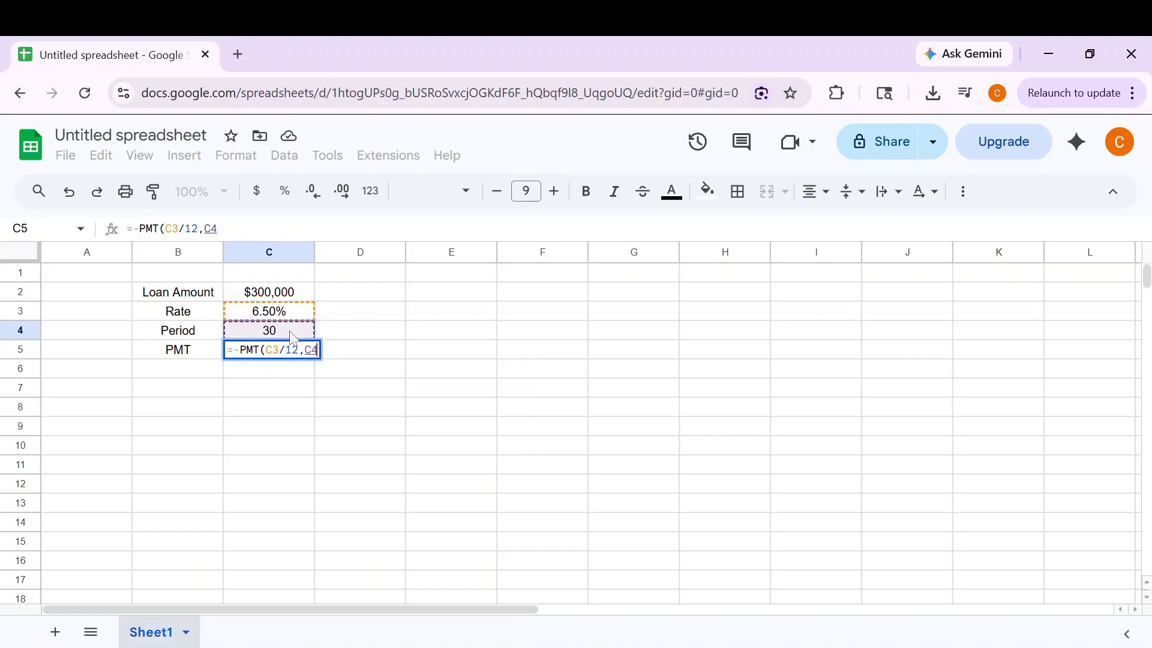
{"action": "type", "text": "*12"}
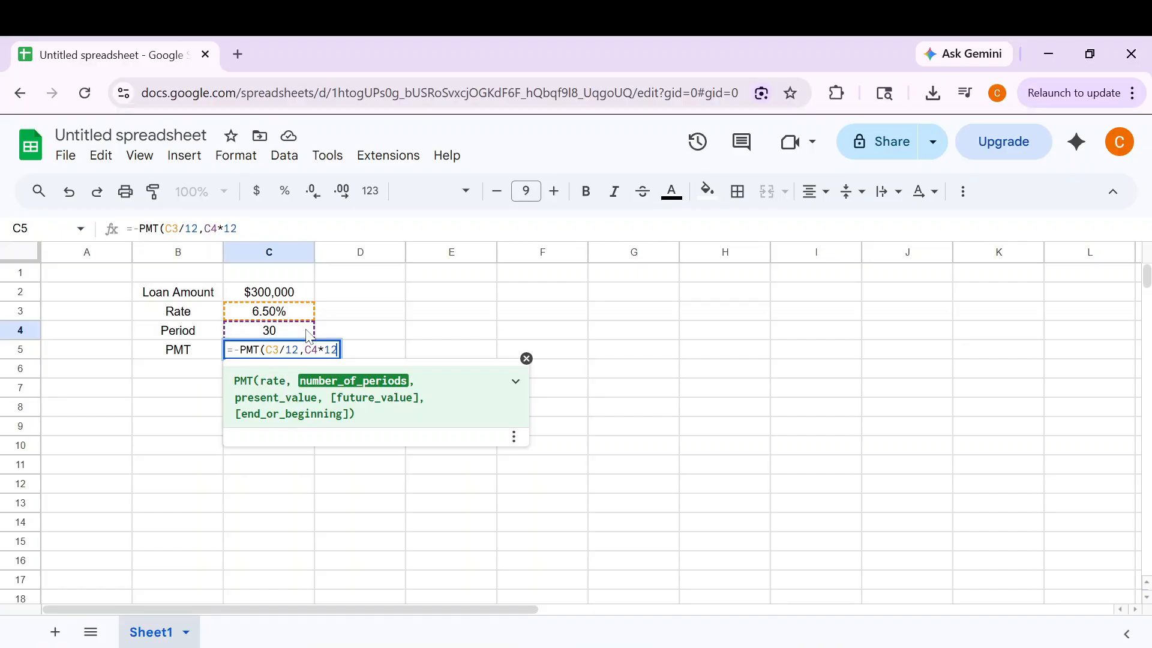
{"action": "type", "text": ","}
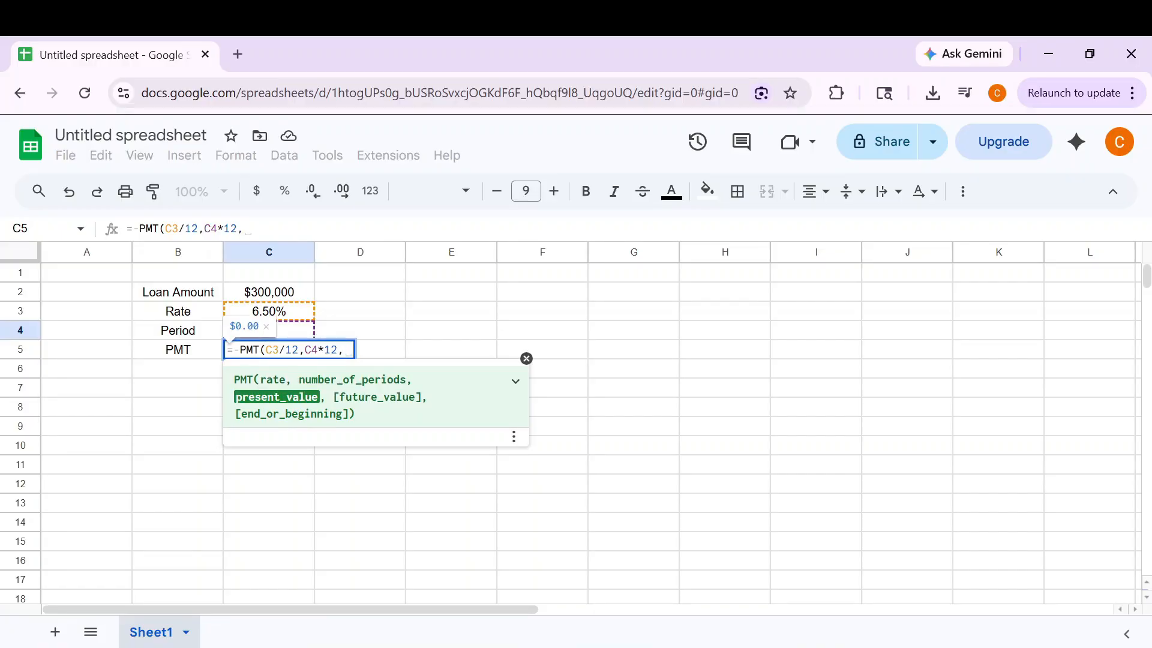
{"action": "left_click", "coordinate": [279, 296]}
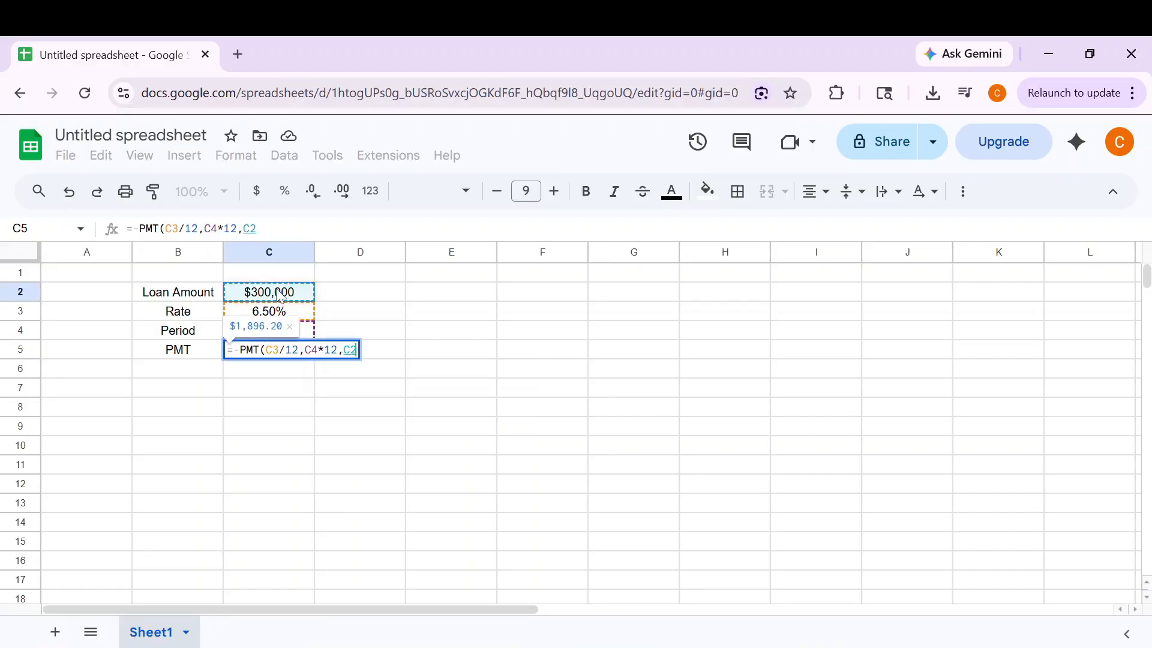
{"action": "key", "text": "Return"}
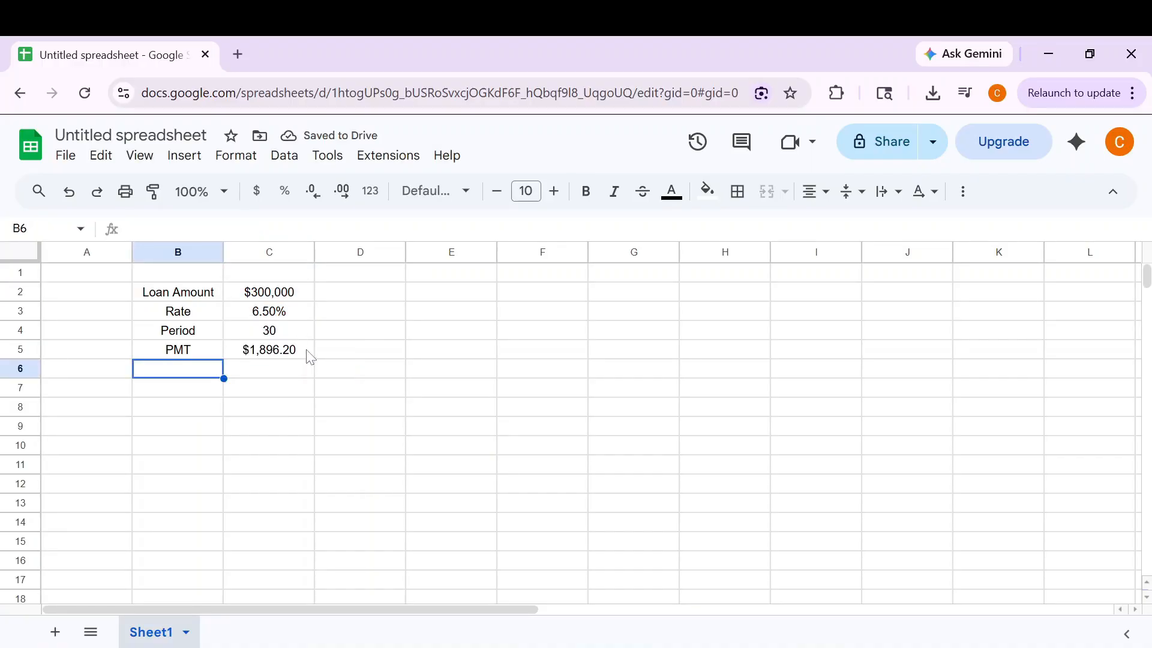
Try a loan amount of 400000 in C2 to check its effect on the payment, and undo the change.
{"action": "key", "text": "ctrl+a"}
{"action": "left_click", "coordinate": [277, 297]}
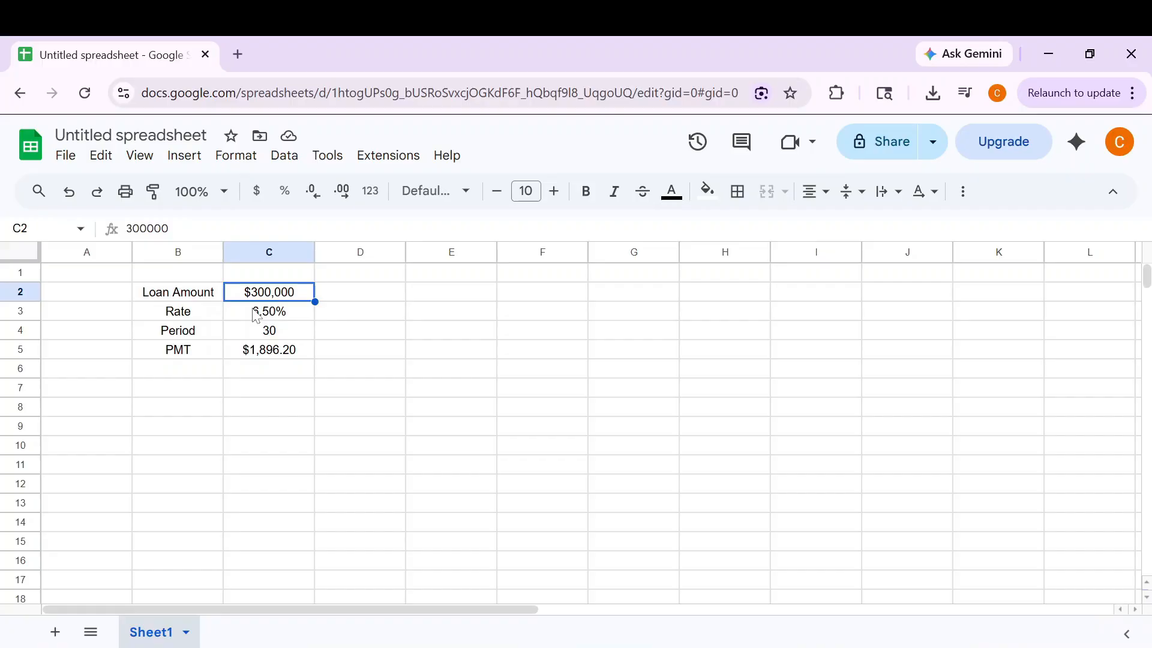
{"action": "type", "text": "400000"}
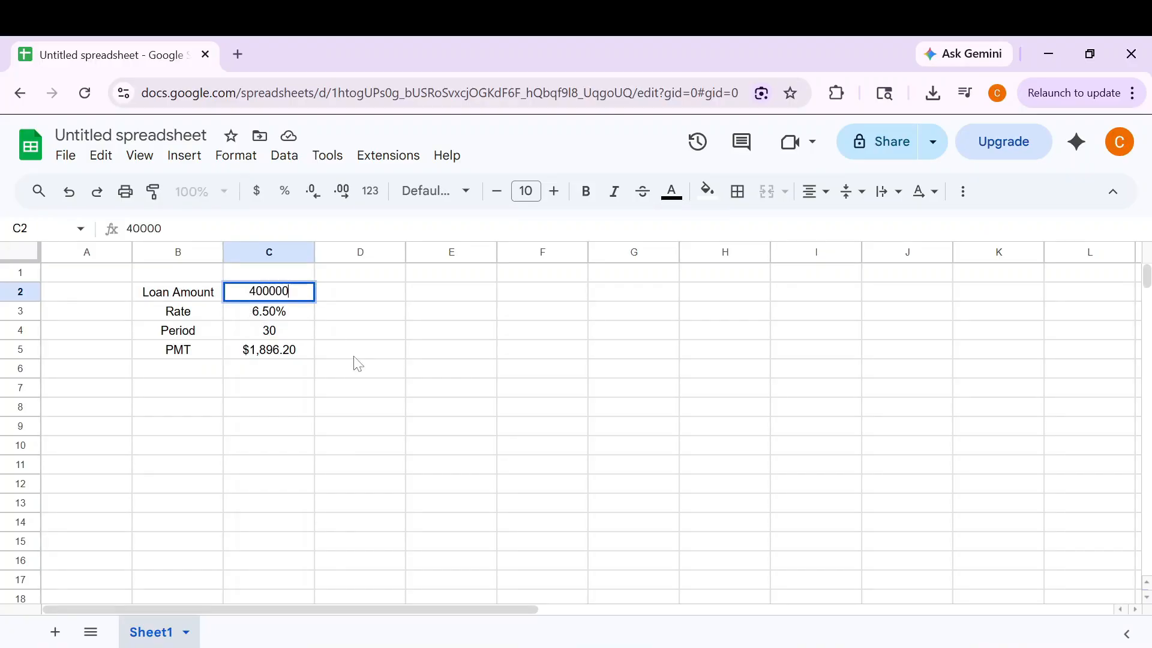
{"action": "key", "text": "Return"}
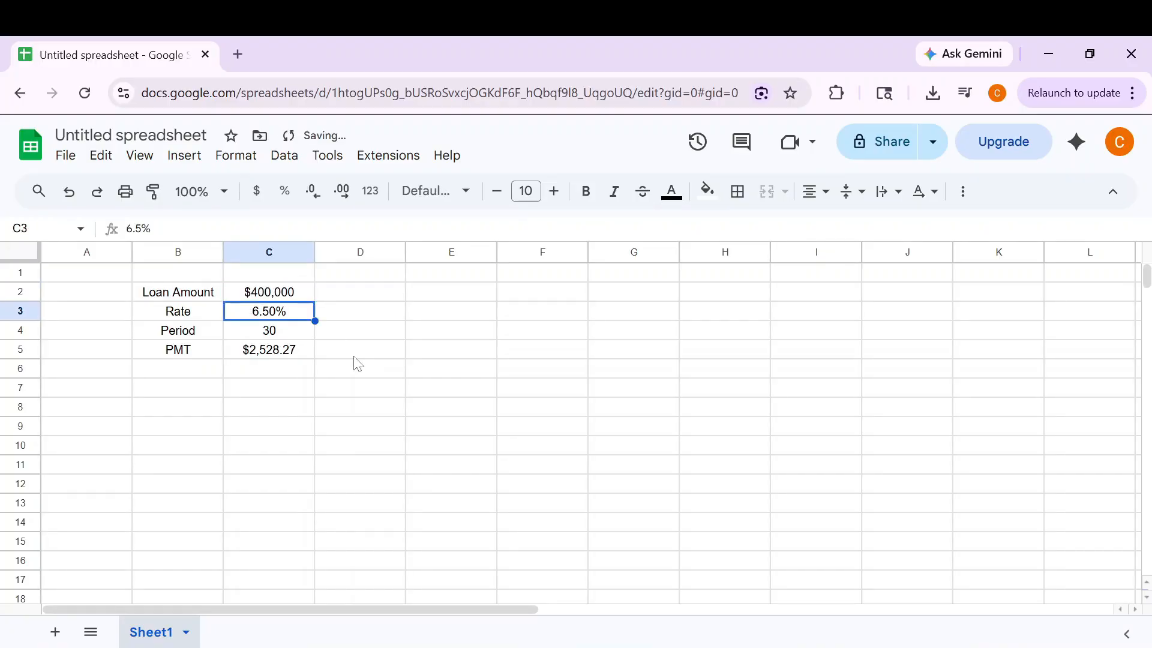
{"action": "left_click", "coordinate": [297, 280]}
{"action": "left_click_drag", "start_coordinate": [201, 350], "coordinate": [293, 358]}
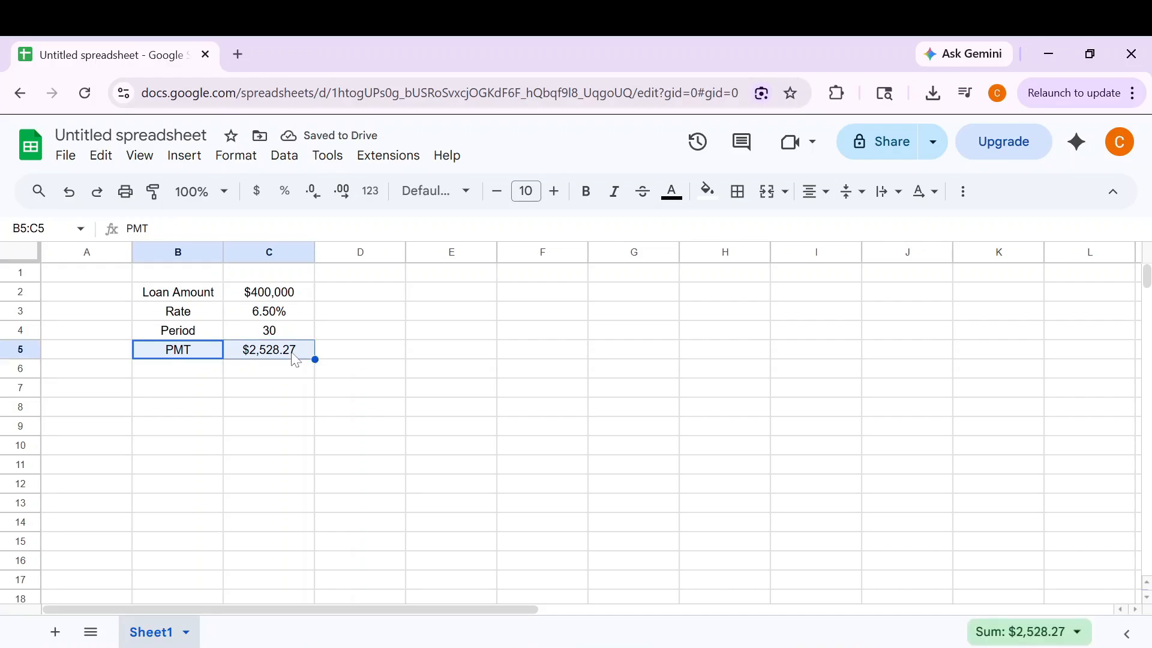
{"action": "key", "text": "ctrl+z"}
{"action": "left_click", "coordinate": [355, 337]}
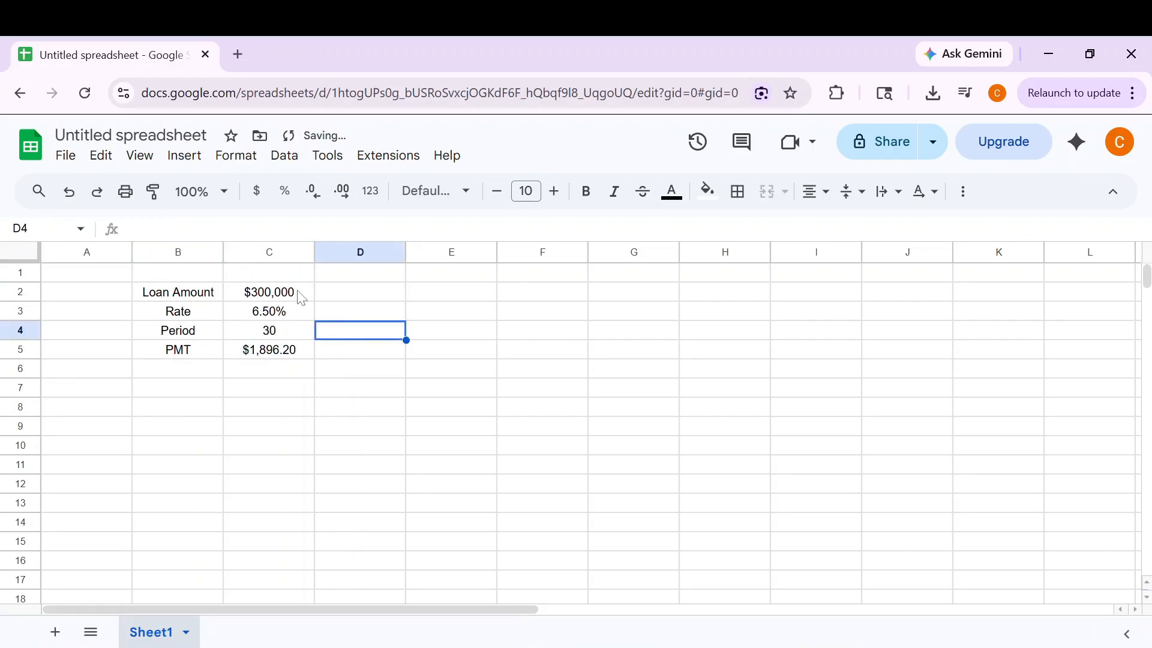
Enter the schedule headers Period, Payments and Interest in B7, C7 and D7.
{"action": "left_click", "coordinate": [171, 390]}
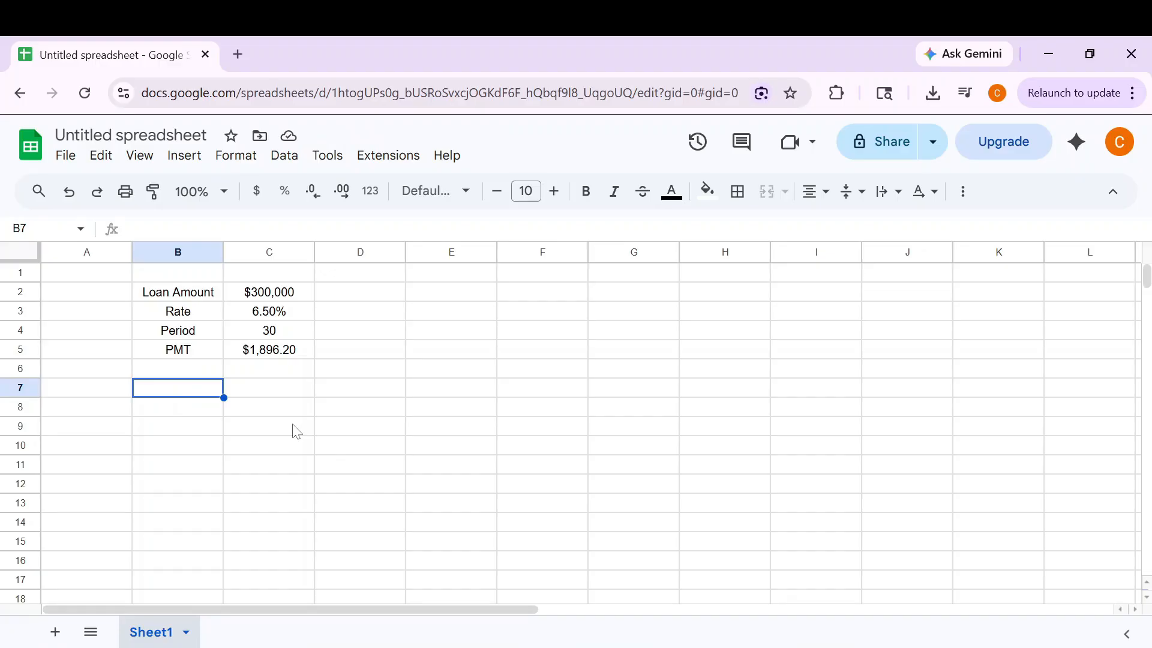
{"action": "type", "text": "Period"}
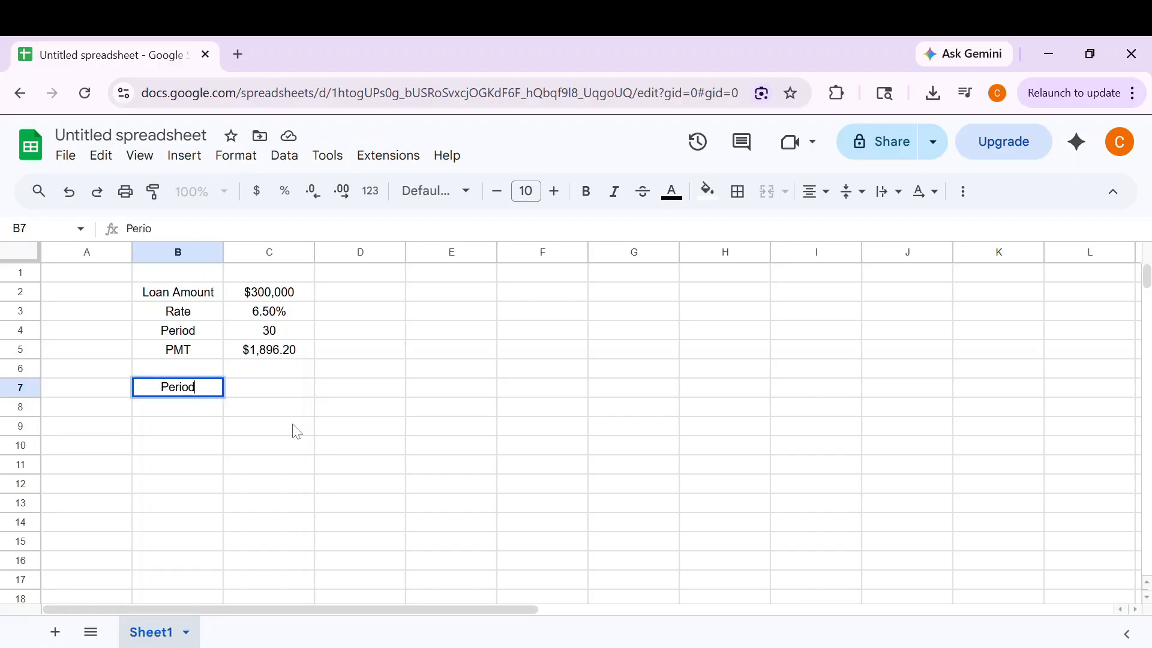
{"action": "key", "text": "Tab"}
{"action": "type", "text": "Payments"}
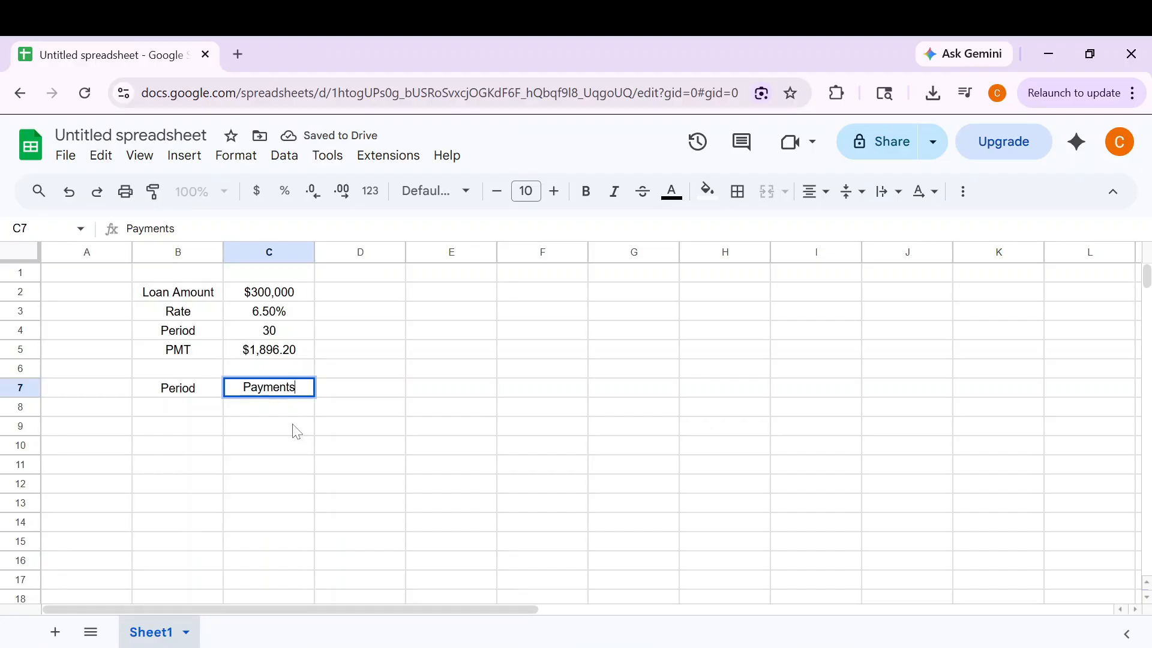
{"action": "key", "text": "Tab"}
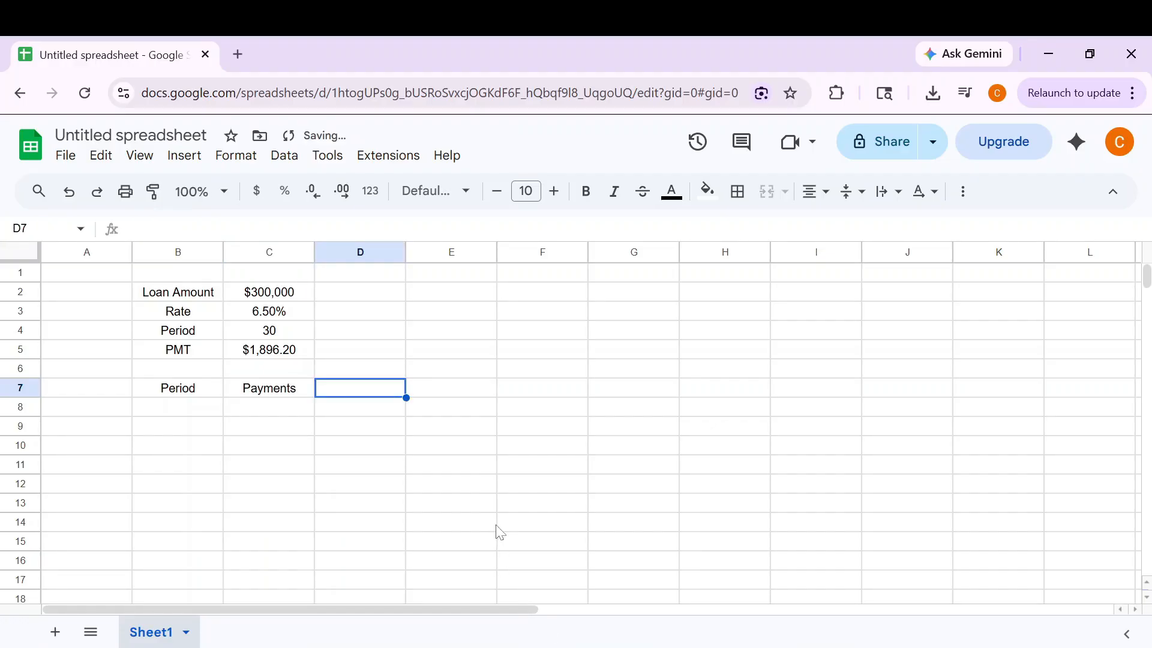
{"action": "type", "text": "In"}
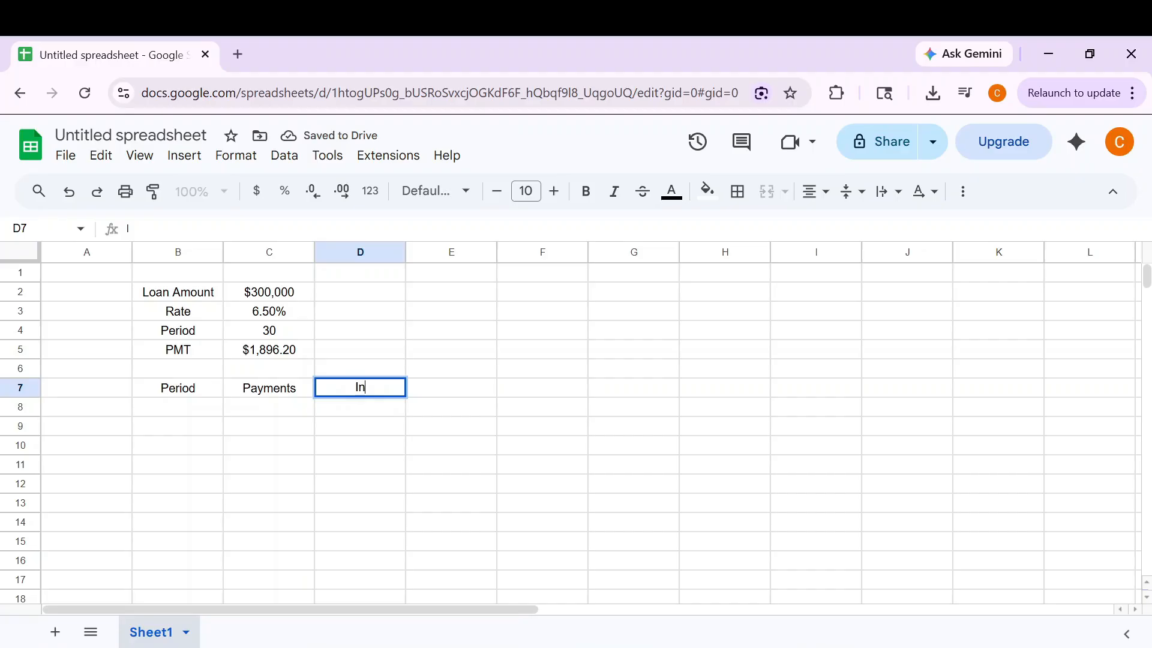
{"action": "type", "text": "terest"}
{"action": "key", "text": "Tab"}
Complete the header row with Principle, Extra Payments and Loan Balance in E7, F7 and G7.
{"action": "type", "text": "Principle"}
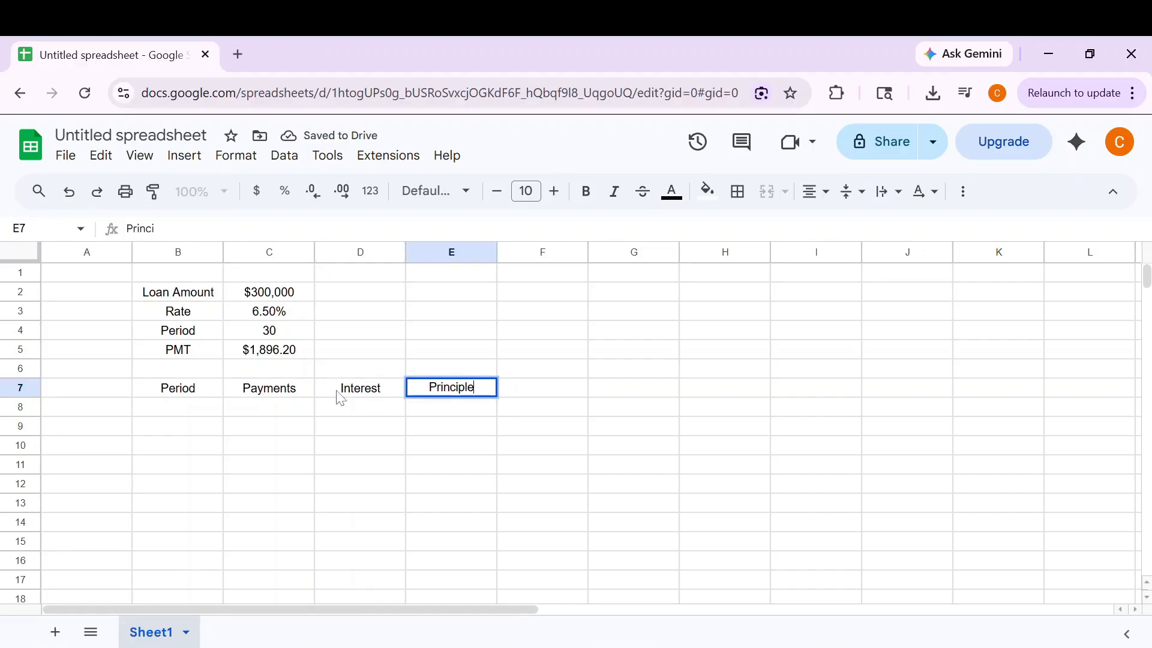
{"action": "key", "text": "Tab"}
{"action": "type", "text": "Extra "}
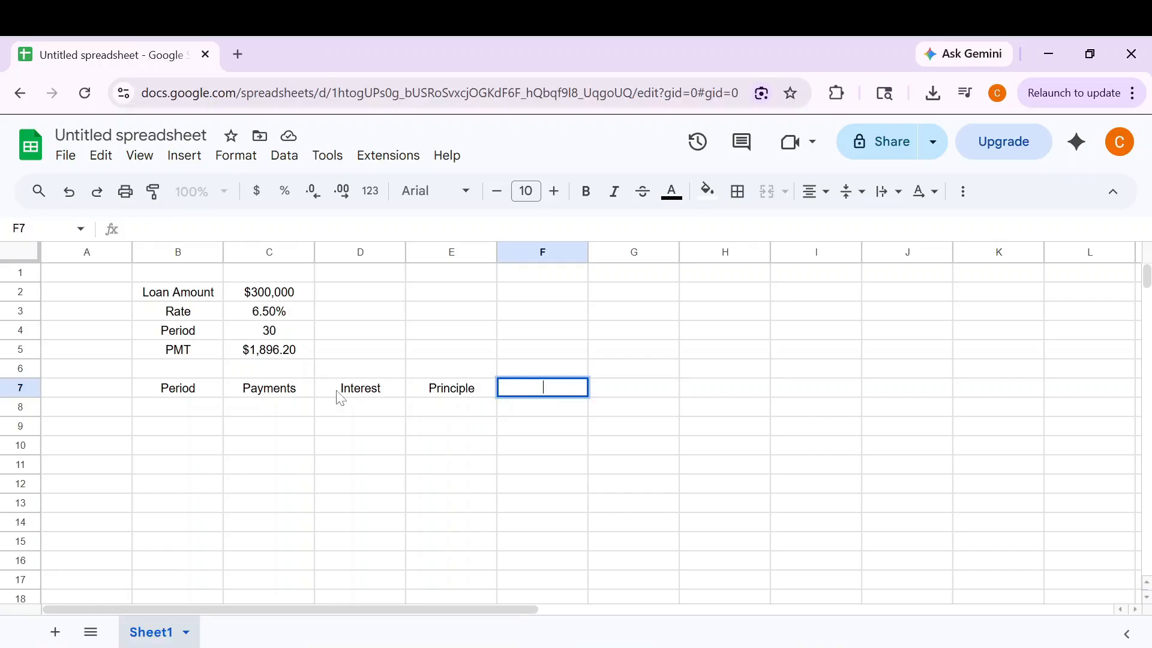
{"action": "type", "text": "Payments"}
{"action": "key", "text": "Tab"}
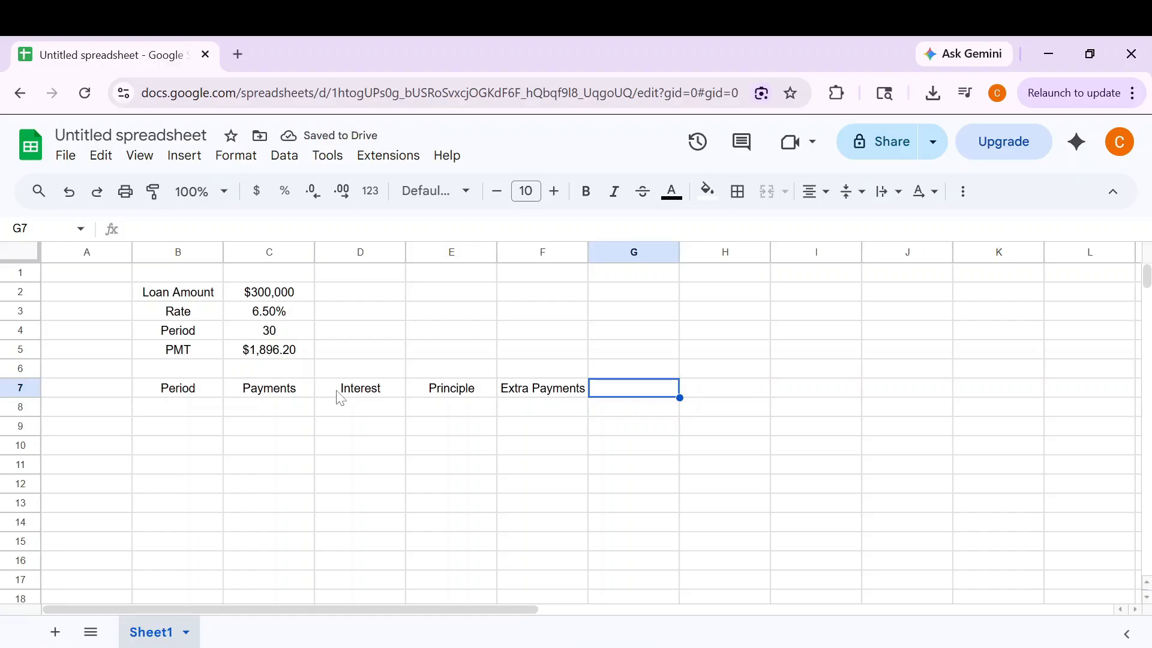
{"action": "type", "text": "Loan Bala"}
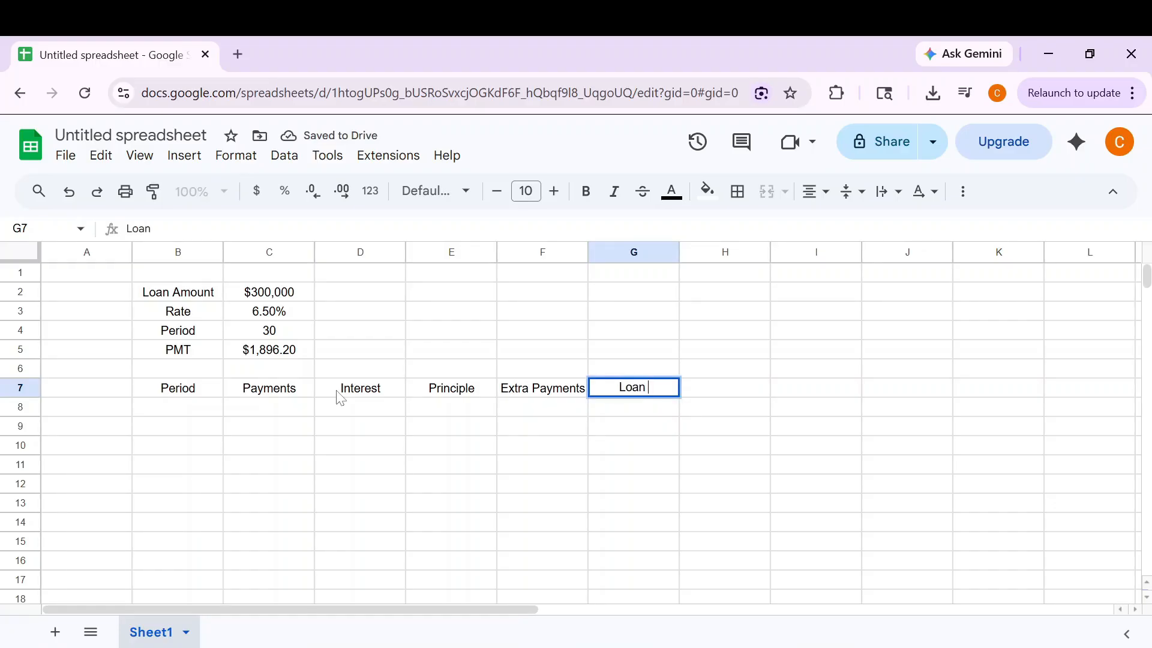
{"action": "type", "text": "nce"}
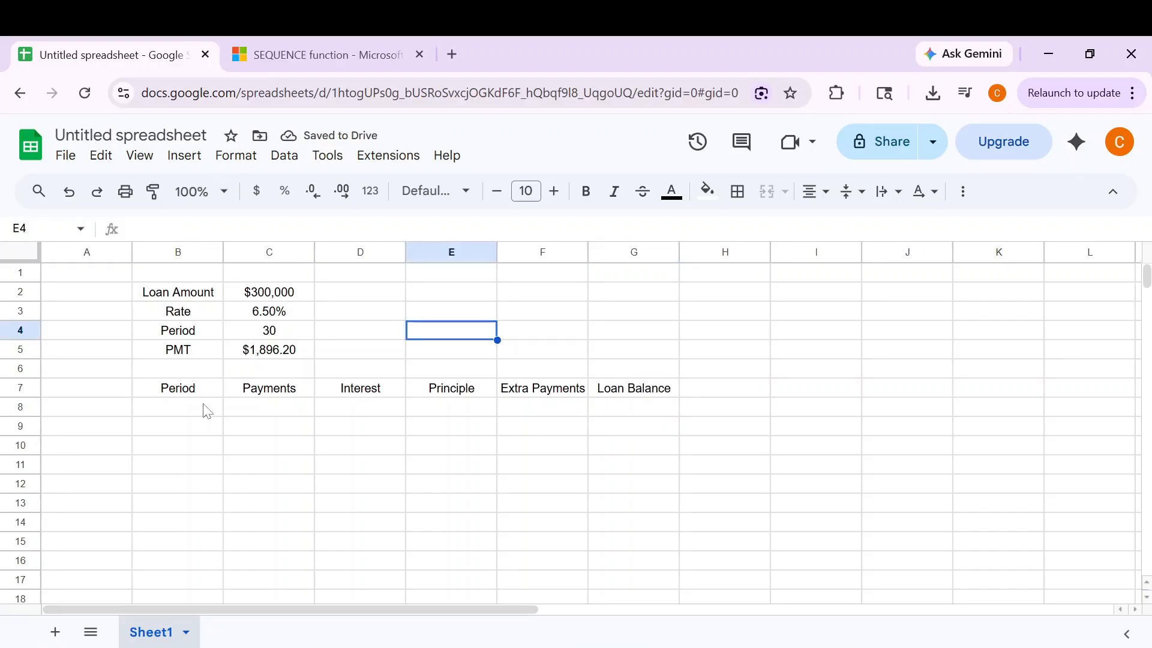
Enter 0 as the starting period in B8.
{"action": "left_click", "coordinate": [206, 406]}
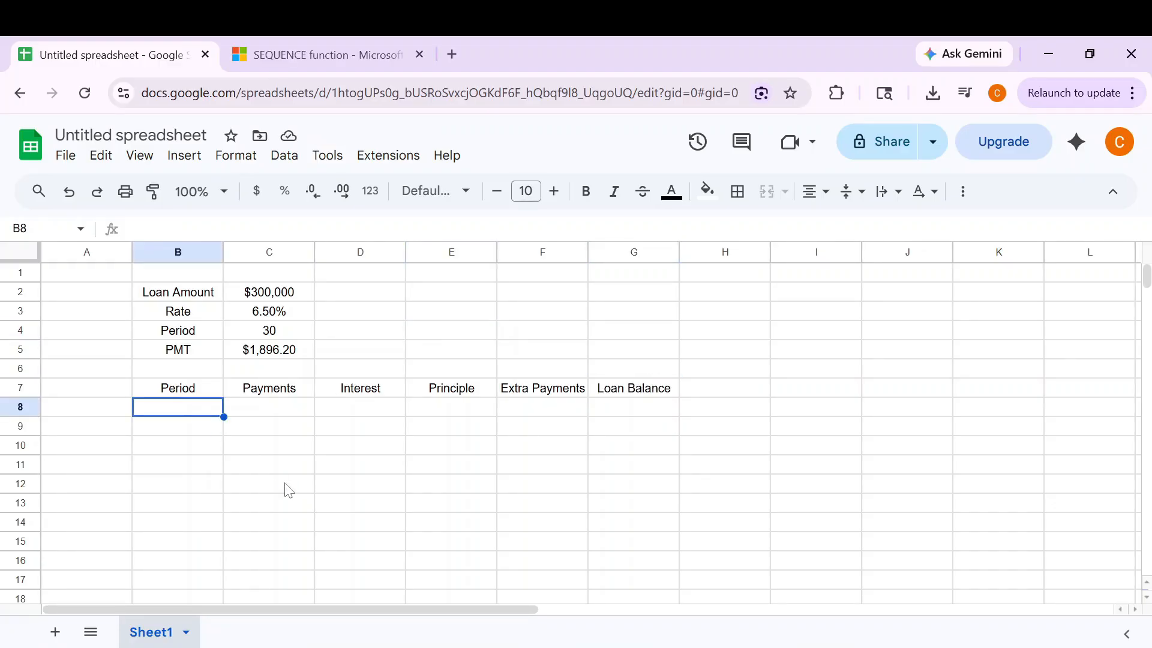
{"action": "type", "text": "0"}
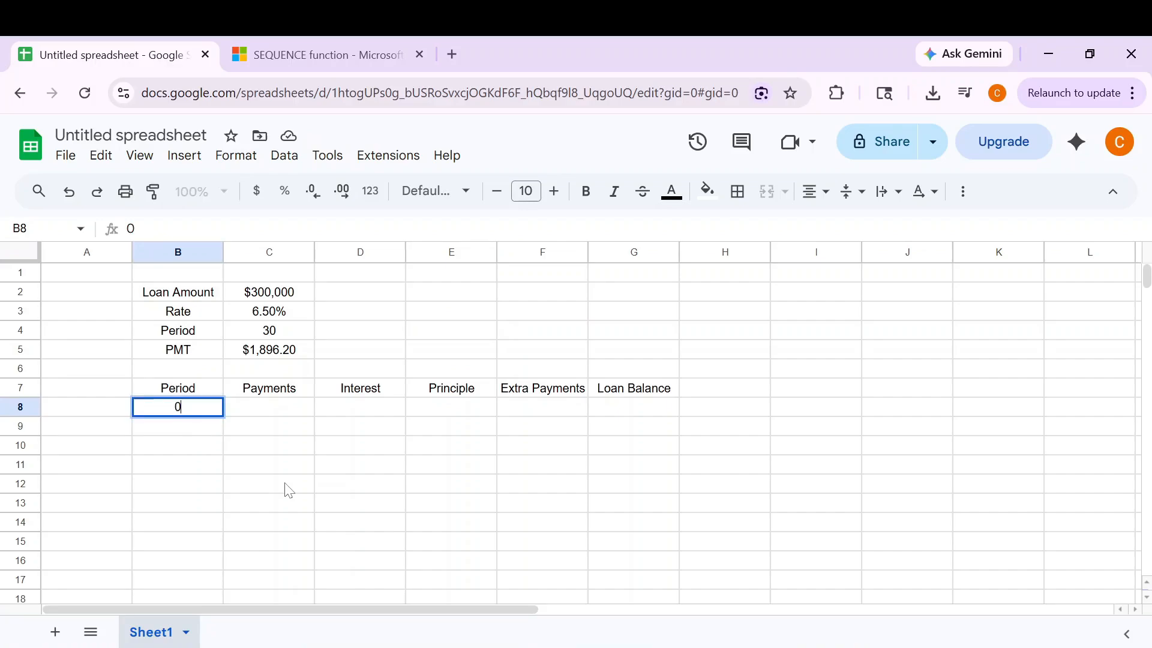
{"action": "key", "text": "Return"}
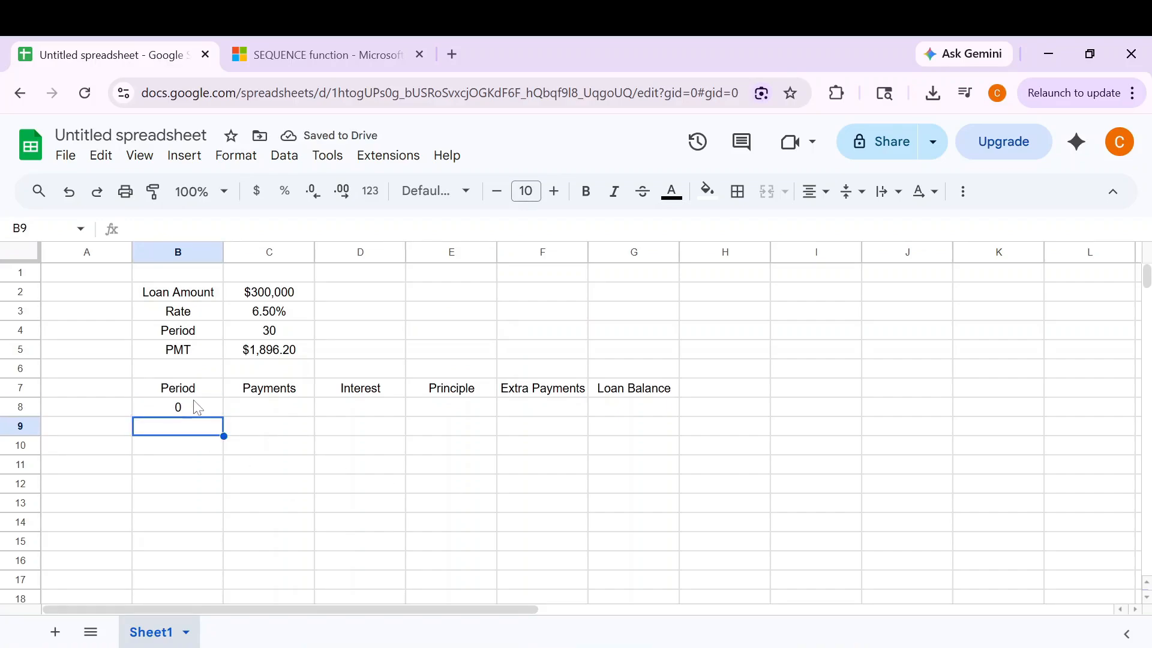
Generate the monthly period numbers from B9 down with the formula =SEQUENCE(C4*12).
{"action": "type", "text": "="}
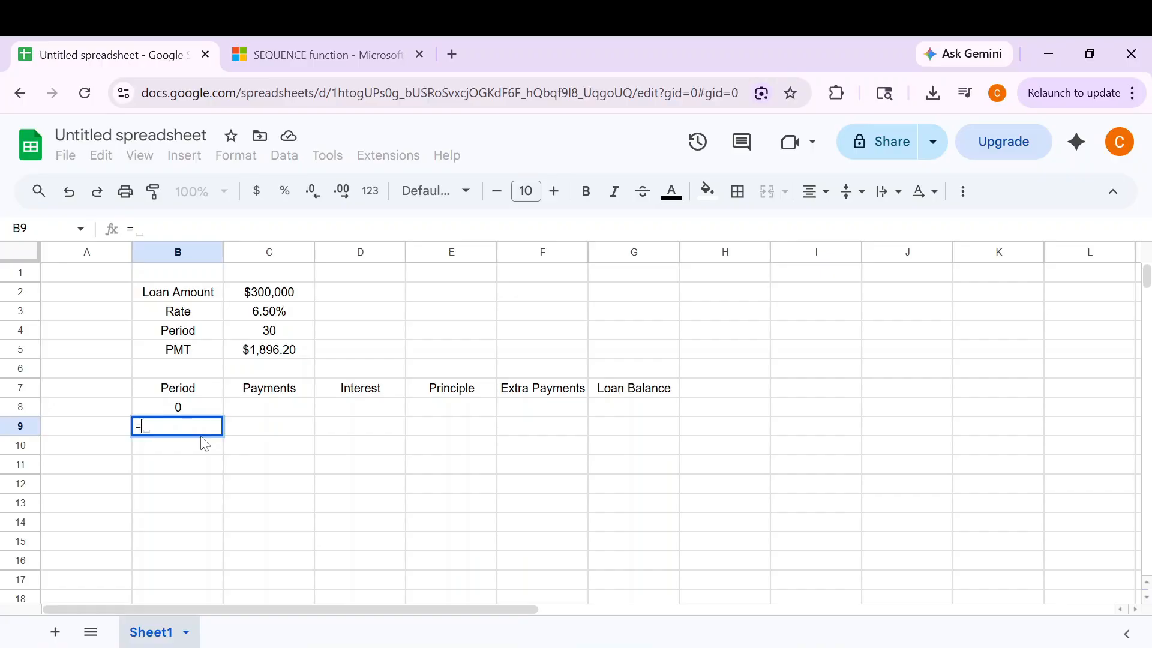
{"action": "type", "text": "seq"}
{"action": "key", "text": "Tab"}
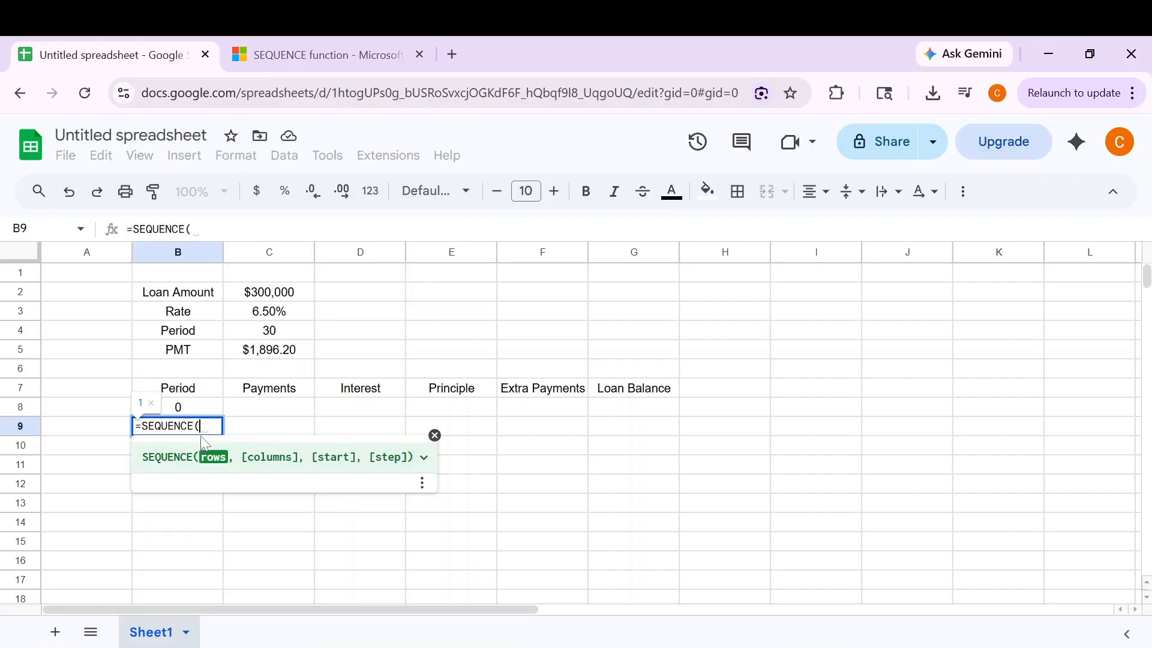
{"action": "left_click", "coordinate": [266, 338]}
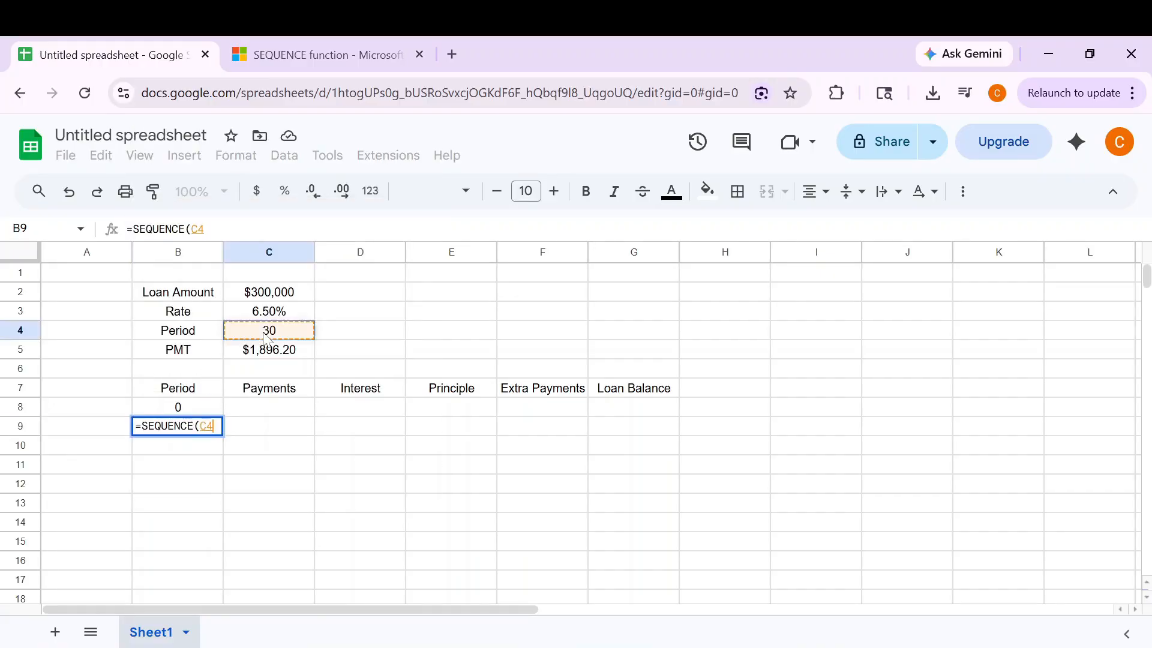
{"action": "type", "text": "*12"}
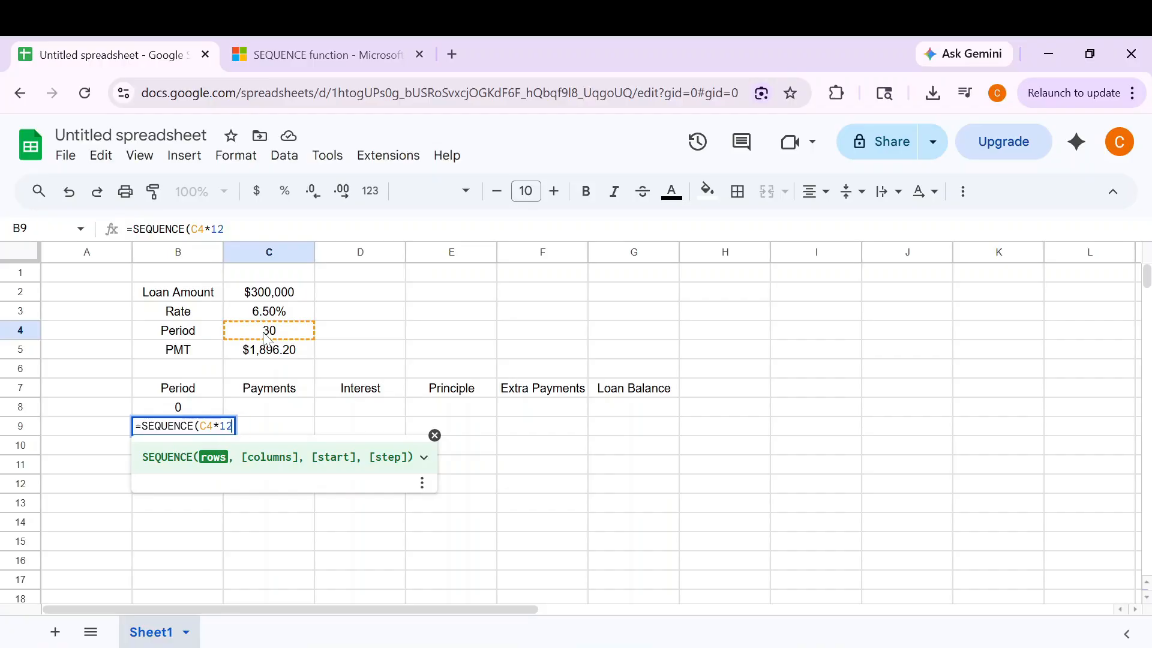
{"action": "key", "text": "Return"}
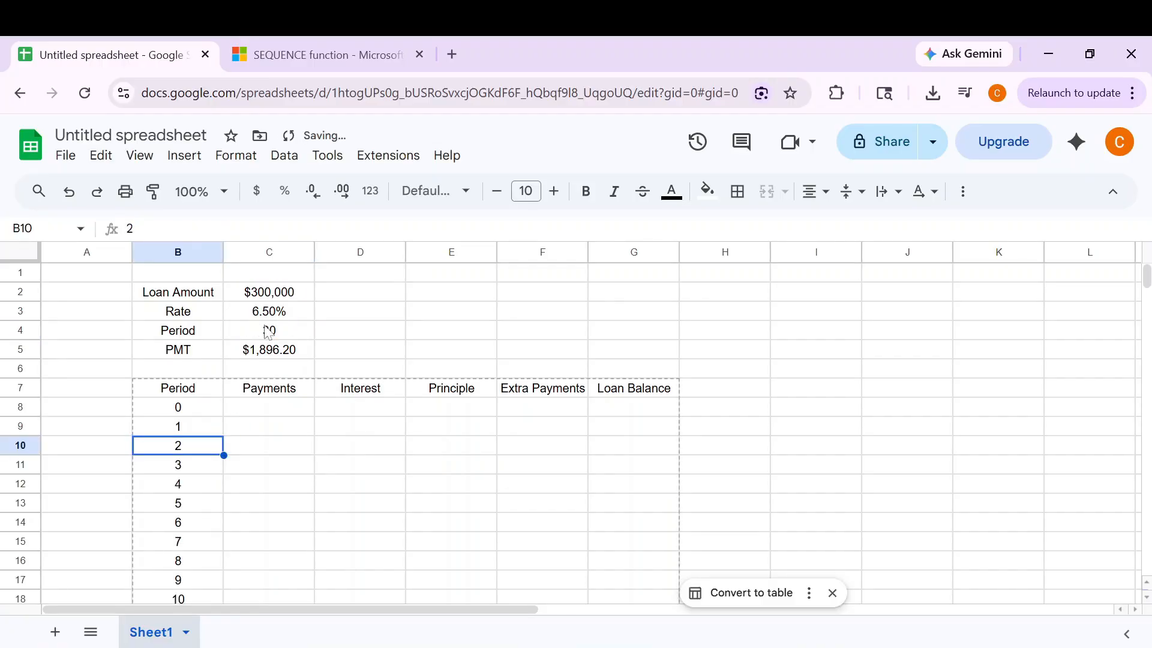
Examine the generated period numbers in column B down to the last one and return to the top of the sheet.
{"action": "left_click", "coordinate": [453, 316]}
{"action": "left_click", "coordinate": [213, 427]}
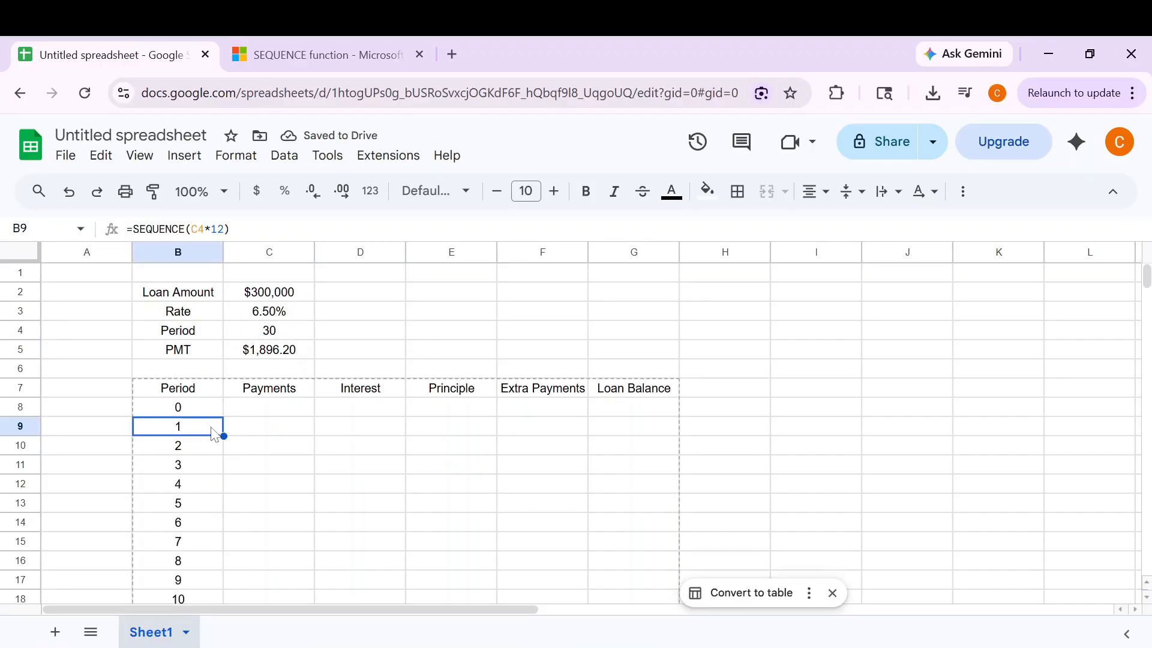
{"action": "key", "text": "ctrl+shift+Down"}
{"action": "scroll", "coordinate": [218, 444], "scroll_direction": "down", "scroll_amount": 2}
{"action": "scroll", "coordinate": [204, 435], "scroll_direction": "down", "scroll_amount": 2}
{"action": "left_click", "coordinate": [204, 399]}
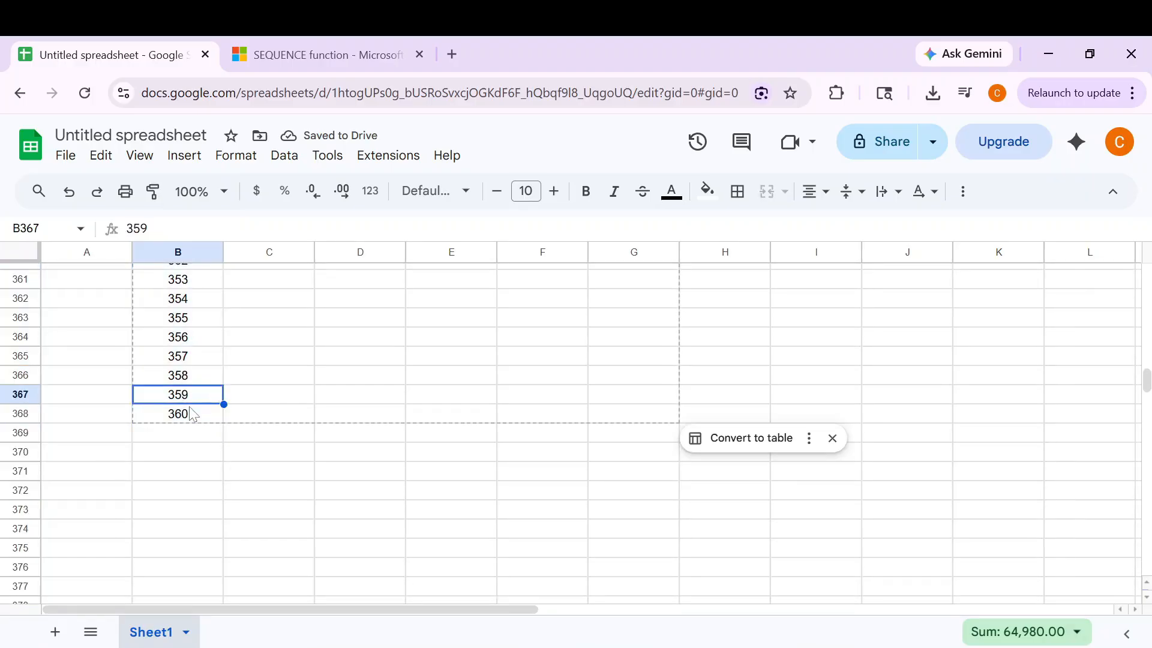
{"action": "left_click", "coordinate": [207, 417]}
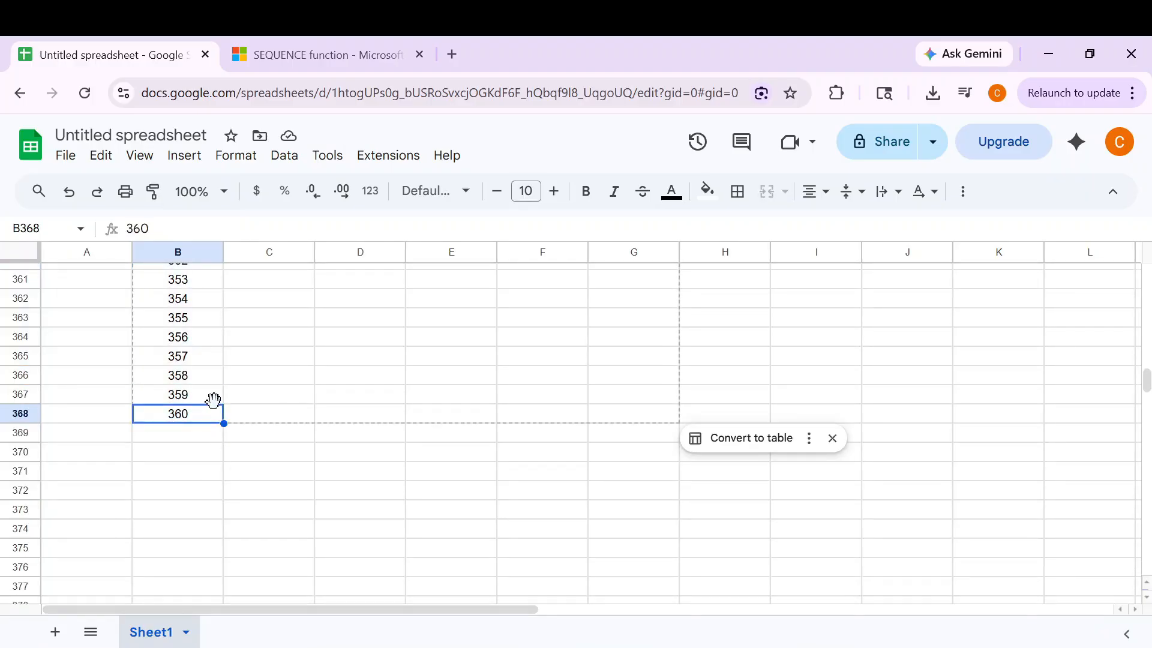
{"action": "key", "text": "ctrl+shift+Up"}
{"action": "scroll", "coordinate": [213, 391], "scroll_direction": "up", "scroll_amount": 2}
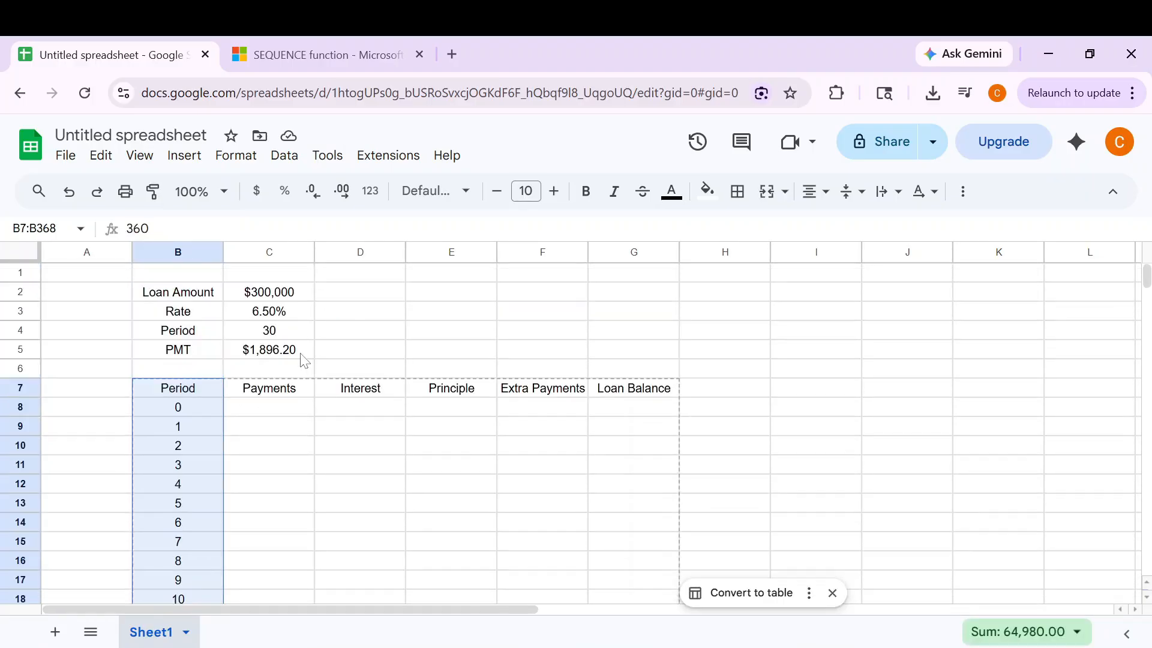
Try a loan period of 15 in C4, check where the period numbers in column B end, and set C4 back to 30.
{"action": "left_click", "coordinate": [295, 330]}
{"action": "type", "text": "15"}
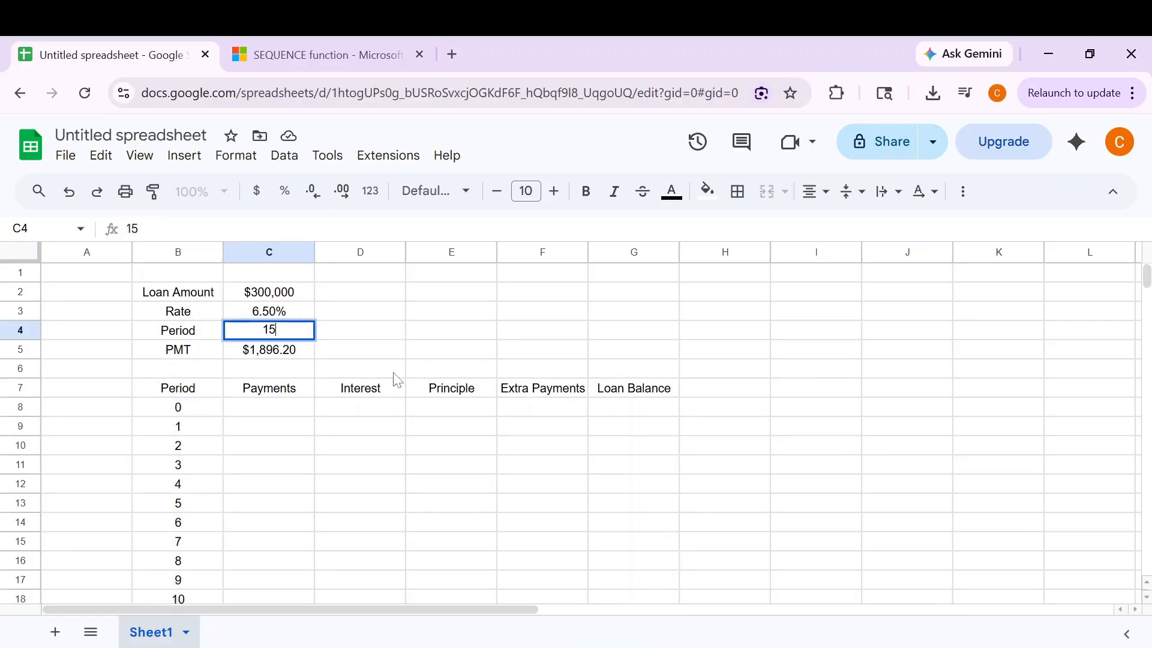
{"action": "key", "text": "Return"}
{"action": "left_click", "coordinate": [182, 408]}
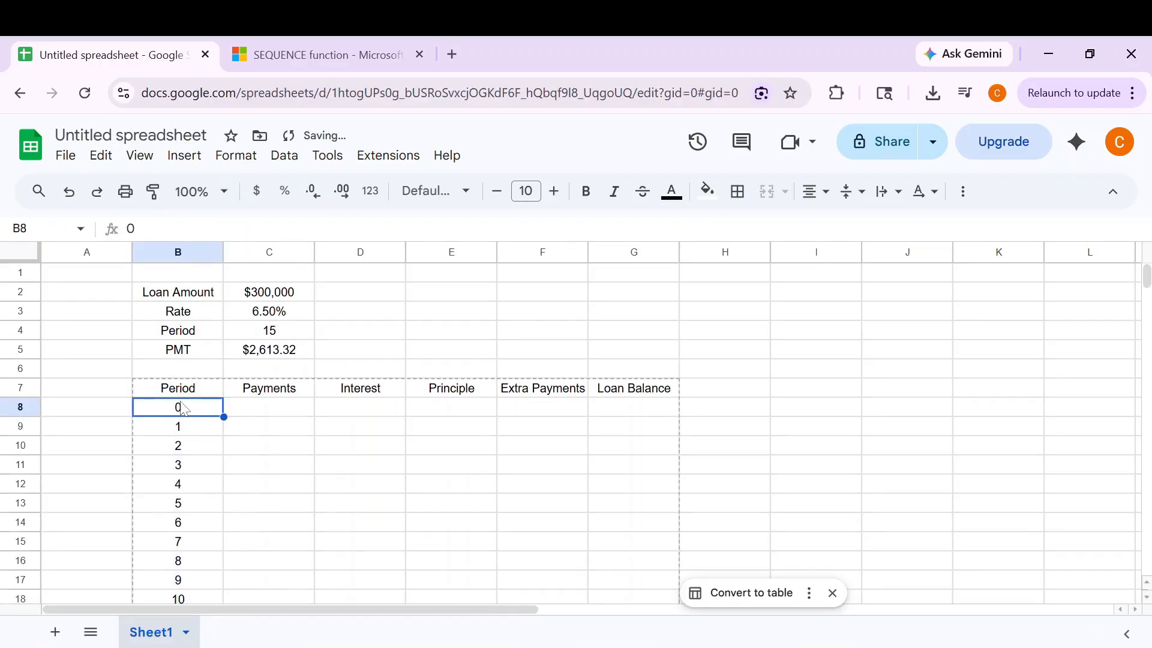
{"action": "key", "text": "ctrl+shift+Down"}
{"action": "scroll", "coordinate": [208, 538], "scroll_direction": "up", "scroll_amount": 1}
{"action": "scroll", "coordinate": [207, 534], "scroll_direction": "down", "scroll_amount": 3}
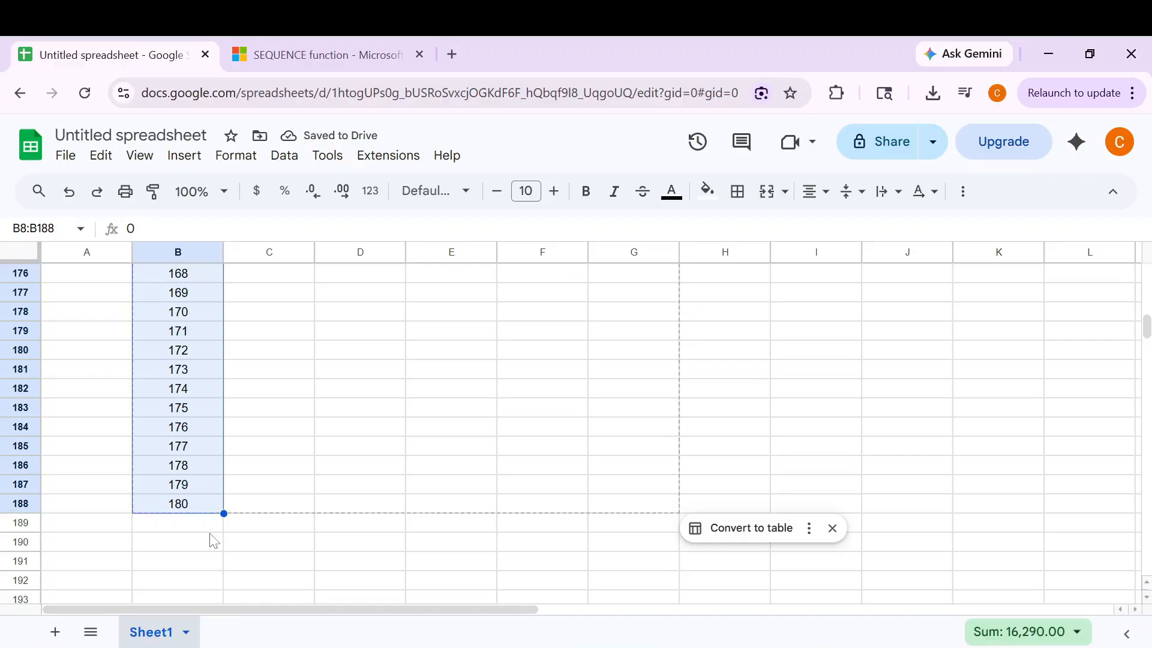
{"action": "left_click", "coordinate": [183, 507]}
{"action": "key", "text": "ctrl+shift+Up"}
{"action": "scroll", "coordinate": [237, 485], "scroll_direction": "up", "scroll_amount": 2}
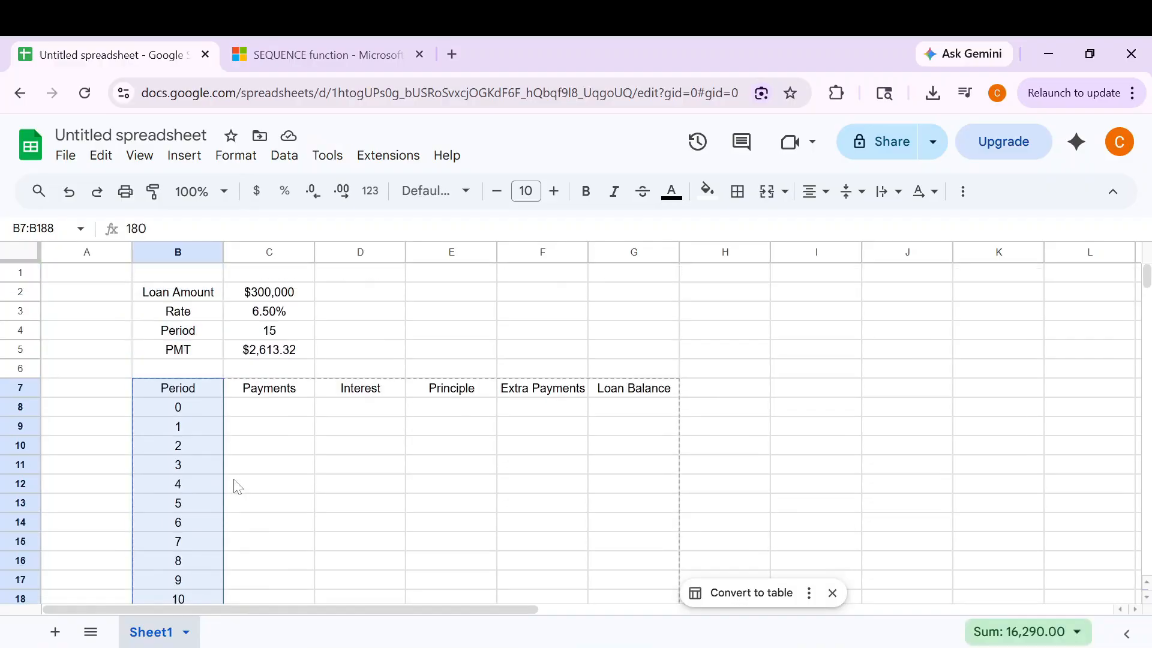
{"action": "left_click", "coordinate": [279, 331]}
{"action": "type", "text": "30"}
{"action": "key", "text": "Return"}
{"action": "left_click", "coordinate": [236, 403]}
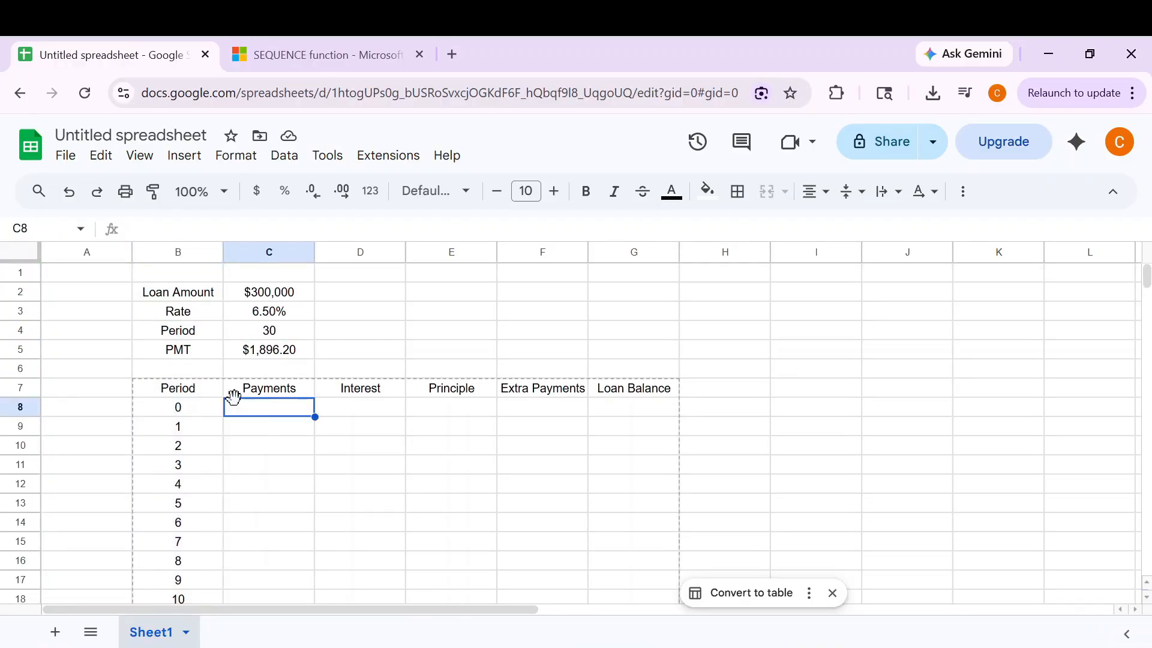
{"action": "left_click_drag", "start_coordinate": [192, 406], "coordinate": [252, 406]}
{"action": "left_click", "coordinate": [301, 406]}
{"action": "left_click", "coordinate": [391, 411]}
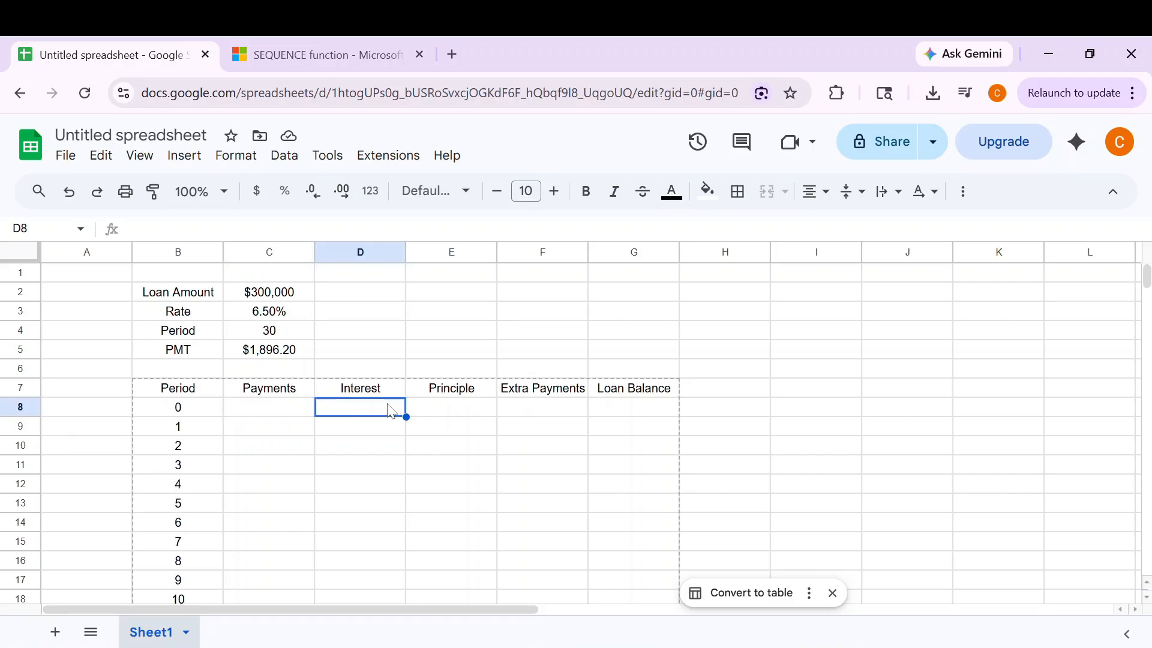
{"action": "left_click", "coordinate": [442, 408]}
{"action": "left_click", "coordinate": [518, 409]}
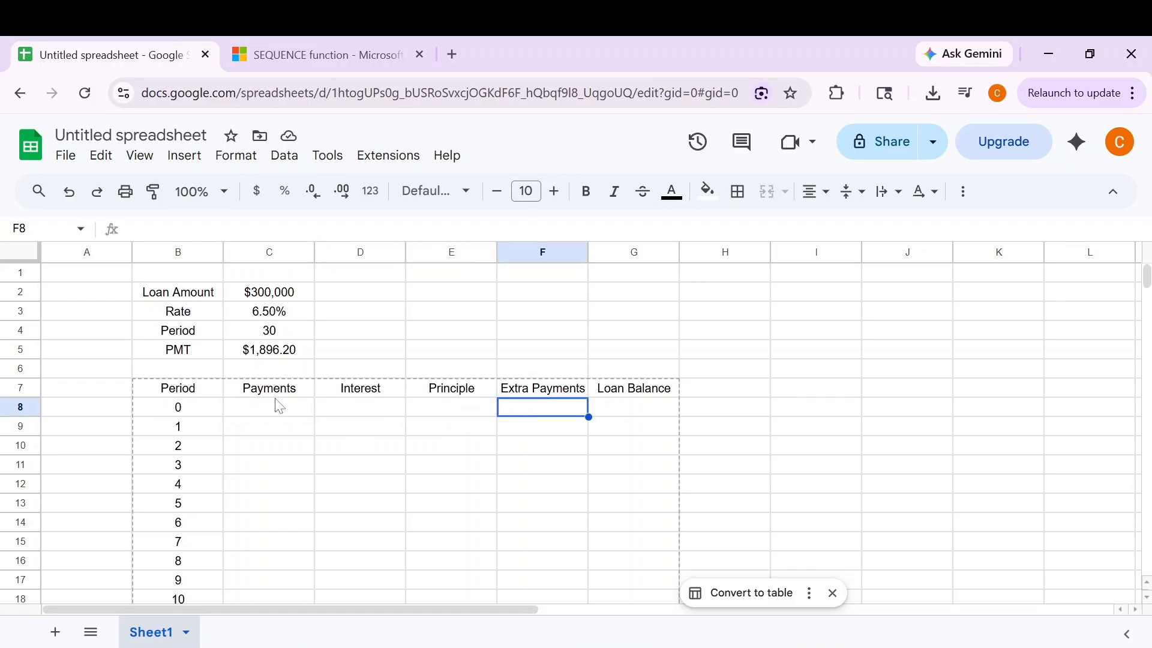
{"action": "left_click_drag", "start_coordinate": [276, 390], "coordinate": [552, 401]}
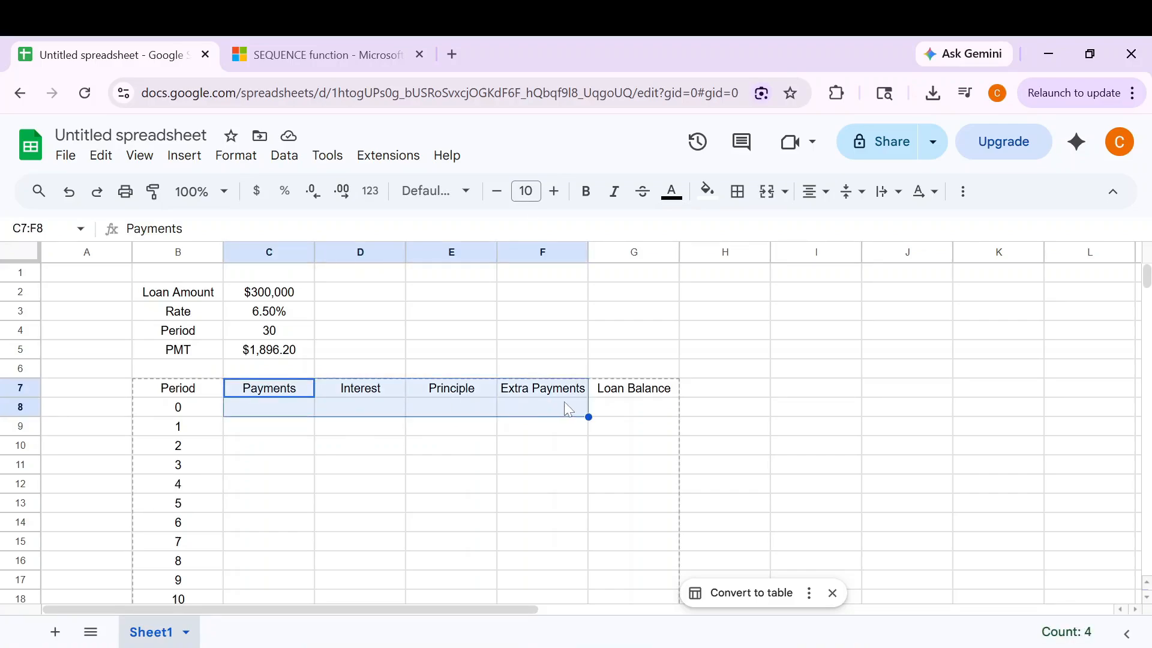
Set the starting loan balance in G8 to the loan amount with =C2 and reject the suggested autofill.
{"action": "left_click", "coordinate": [667, 408]}
{"action": "type", "text": "="}
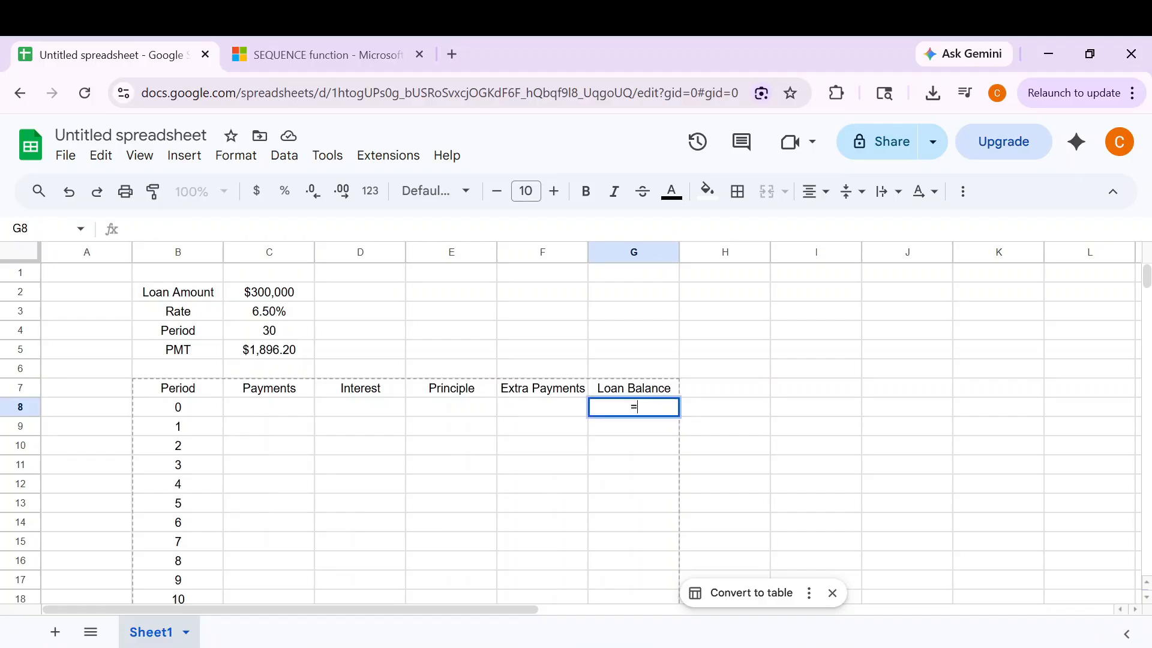
{"action": "left_click", "coordinate": [268, 294]}
{"action": "key", "text": "Return"}
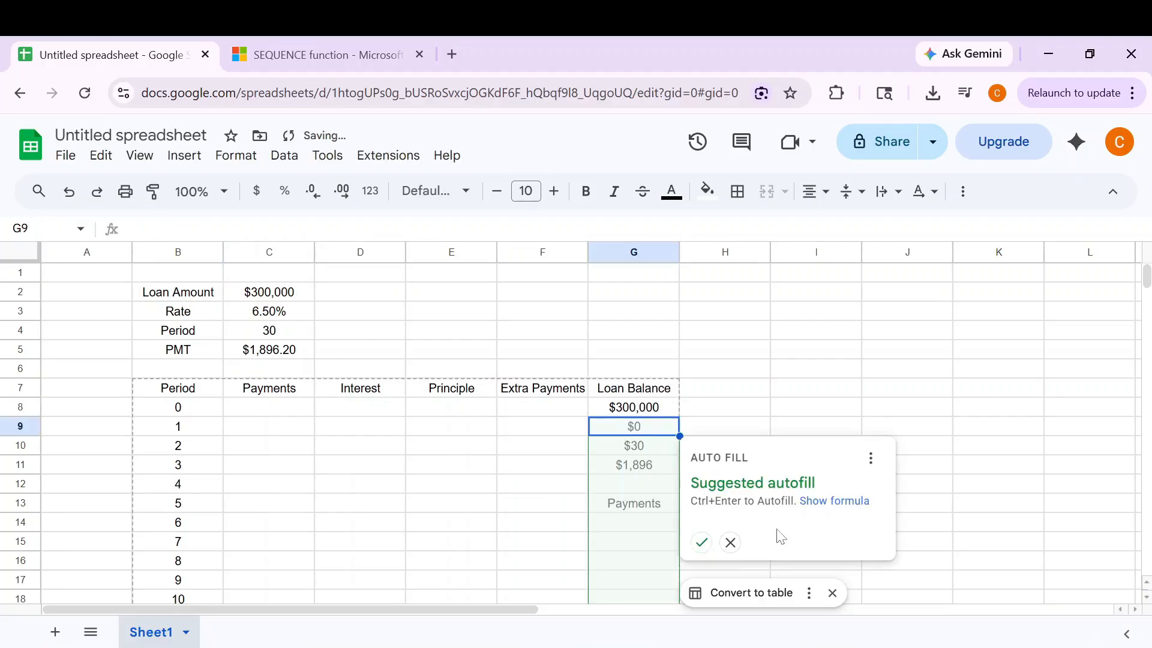
{"action": "left_click", "coordinate": [729, 543]}
Set the first payment in C9 to the absolute reference =$C$5 and accept the suggested autofill for the Payments column.
{"action": "left_click", "coordinate": [249, 425]}
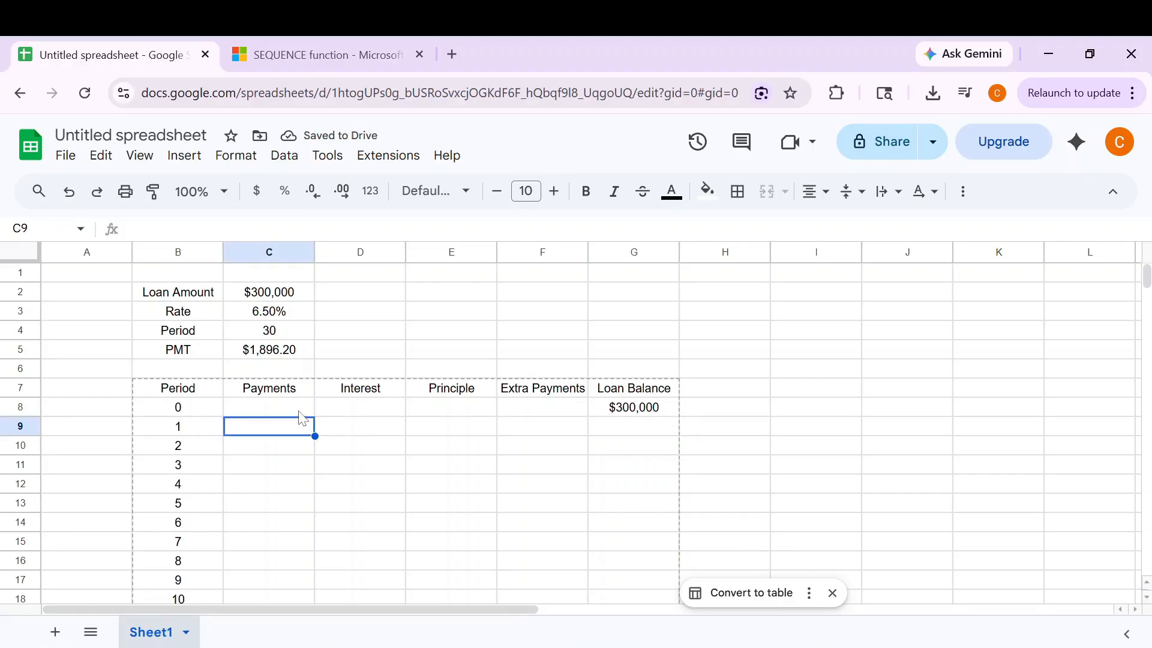
{"action": "type", "text": "="}
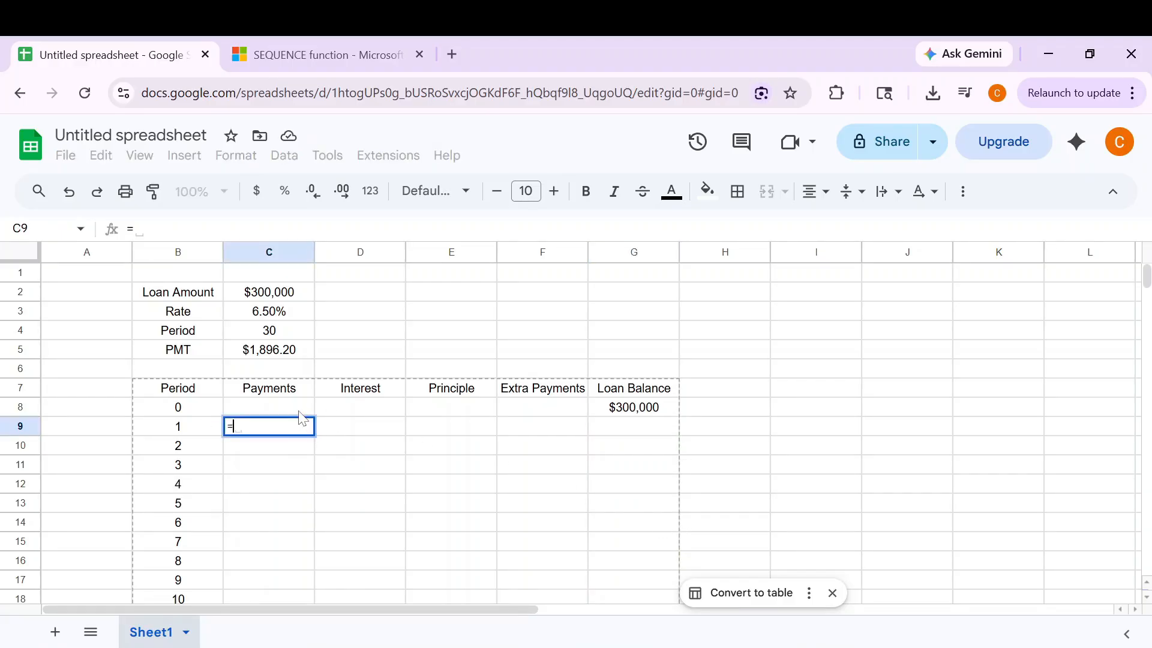
{"action": "left_click", "coordinate": [254, 353]}
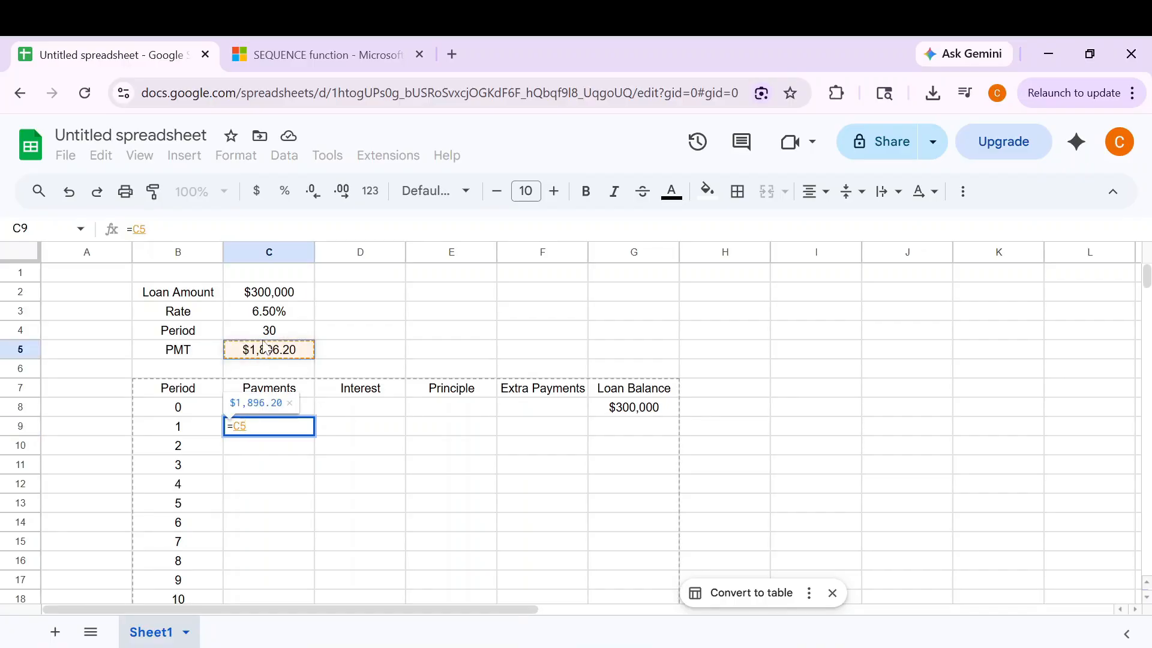
{"action": "left_click", "coordinate": [144, 228]}
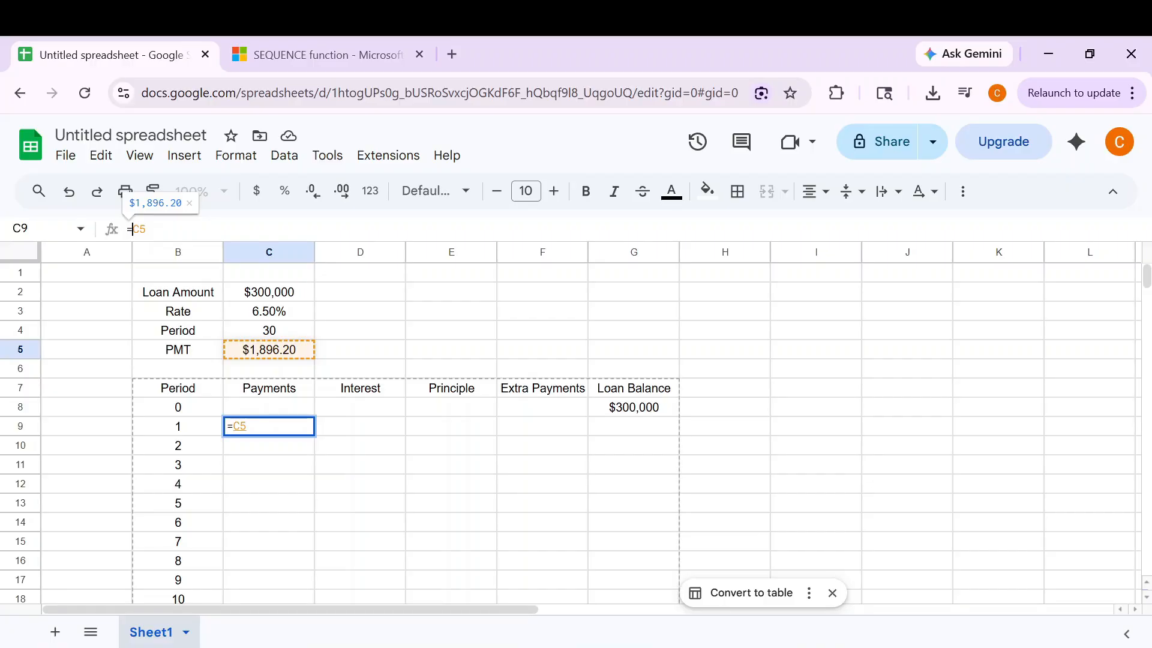
{"action": "type", "text": "$"}
{"action": "key", "text": "shift+Right"}
{"action": "type", "text": "$"}
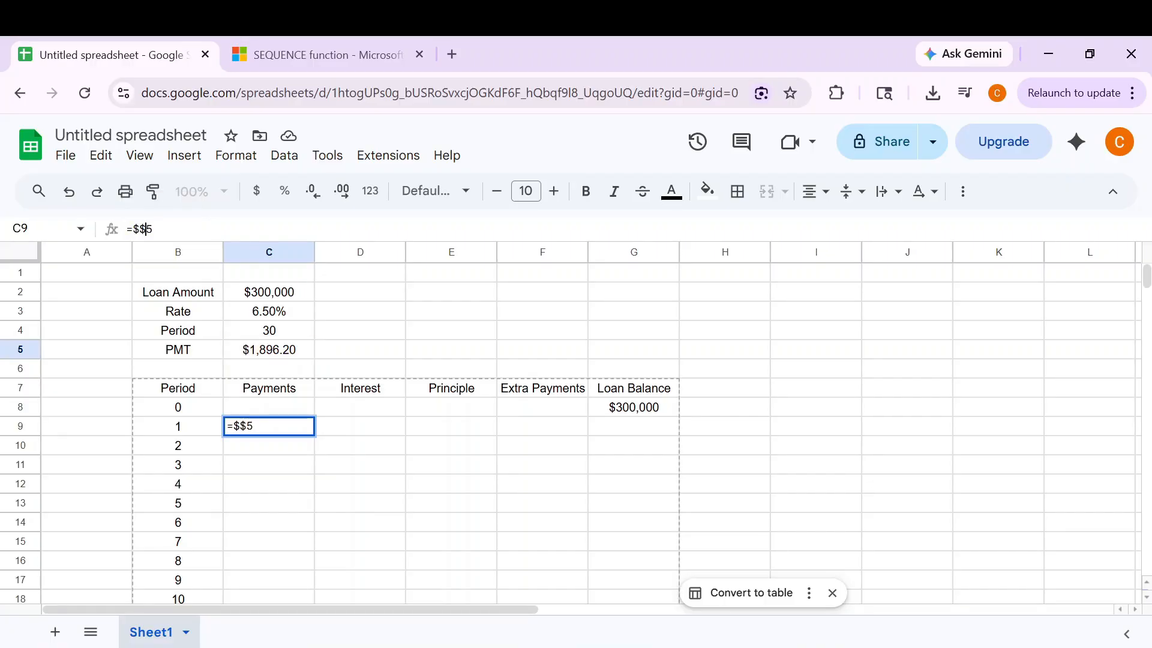
{"action": "type", "text": "C"}
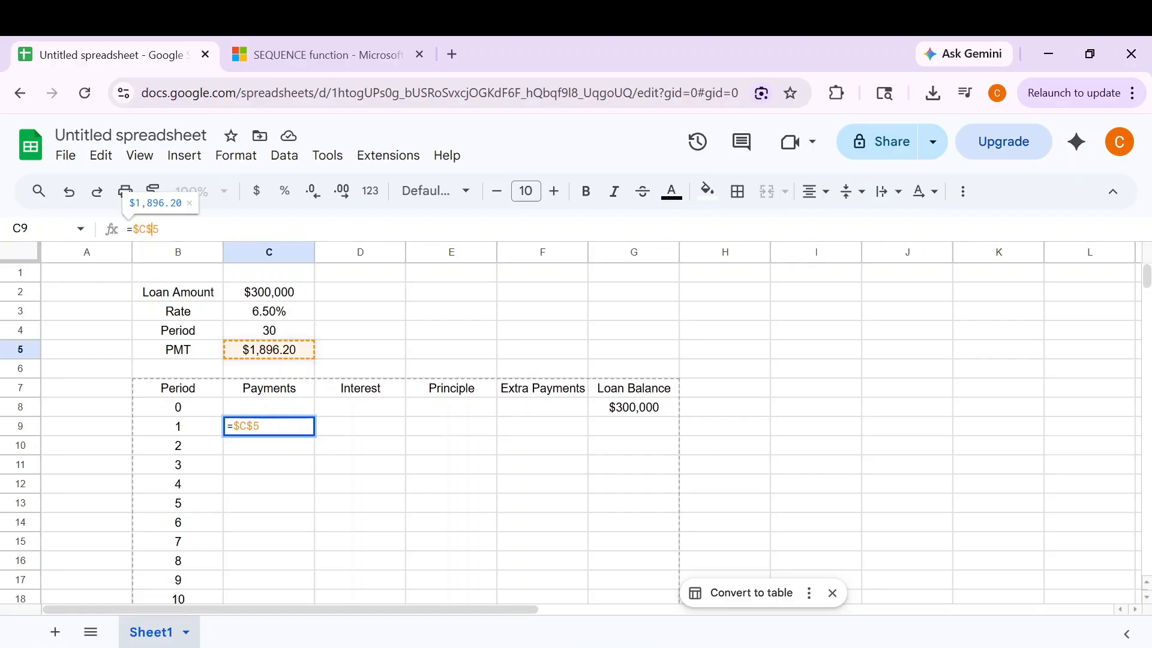
{"action": "key", "text": "ctrl+a"}
{"action": "key", "text": "Return"}
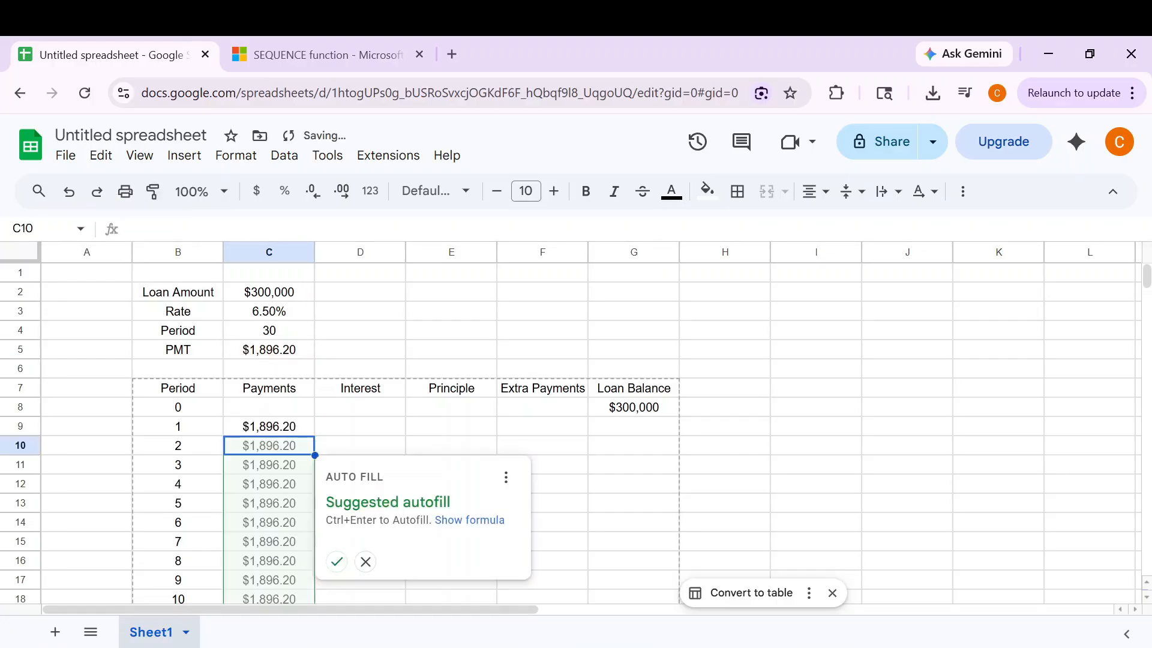
{"action": "left_click", "coordinate": [338, 562]}
Check the filled payments against the period numbers down to the last row, and review the loan inputs in B2:C5.
{"action": "left_click", "coordinate": [354, 462]}
{"action": "scroll", "coordinate": [354, 462], "scroll_direction": "down", "scroll_amount": 2}
{"action": "left_click", "coordinate": [273, 423]}
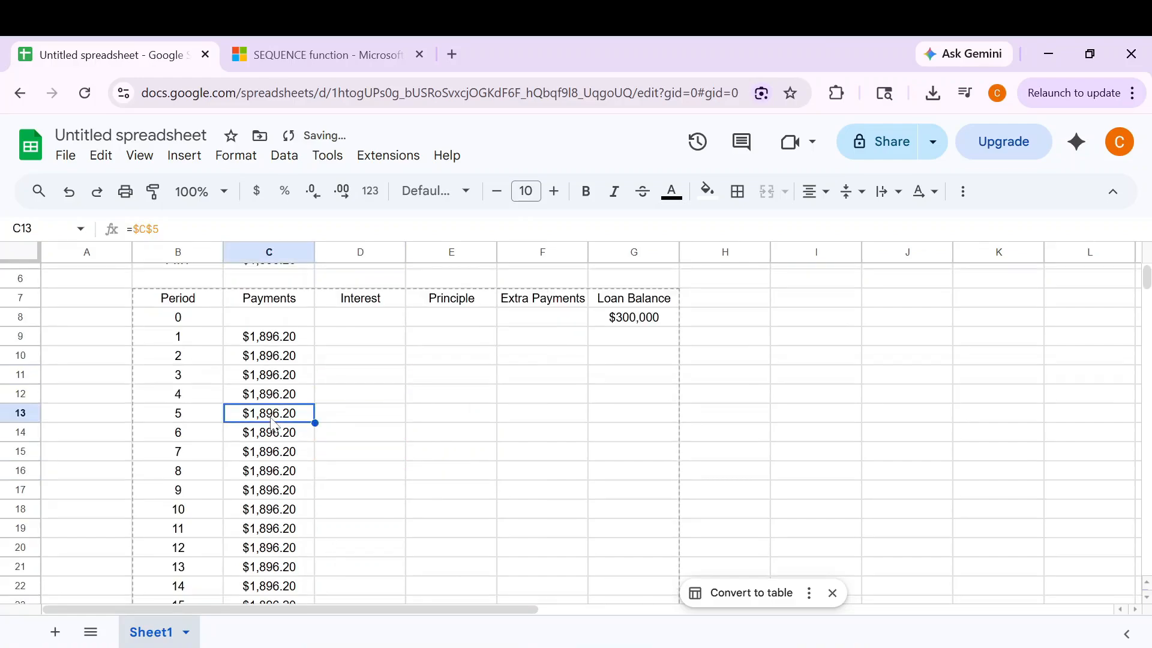
{"action": "key", "text": "ctrl+shift+Down"}
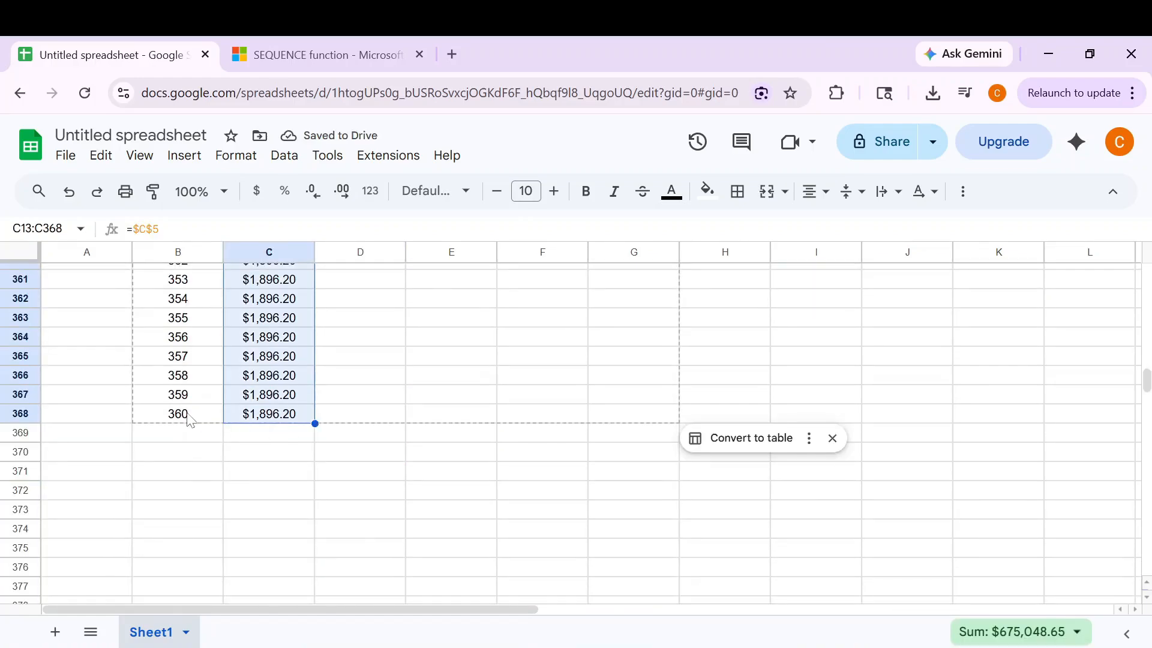
{"action": "left_click_drag", "start_coordinate": [188, 418], "coordinate": [234, 422]}
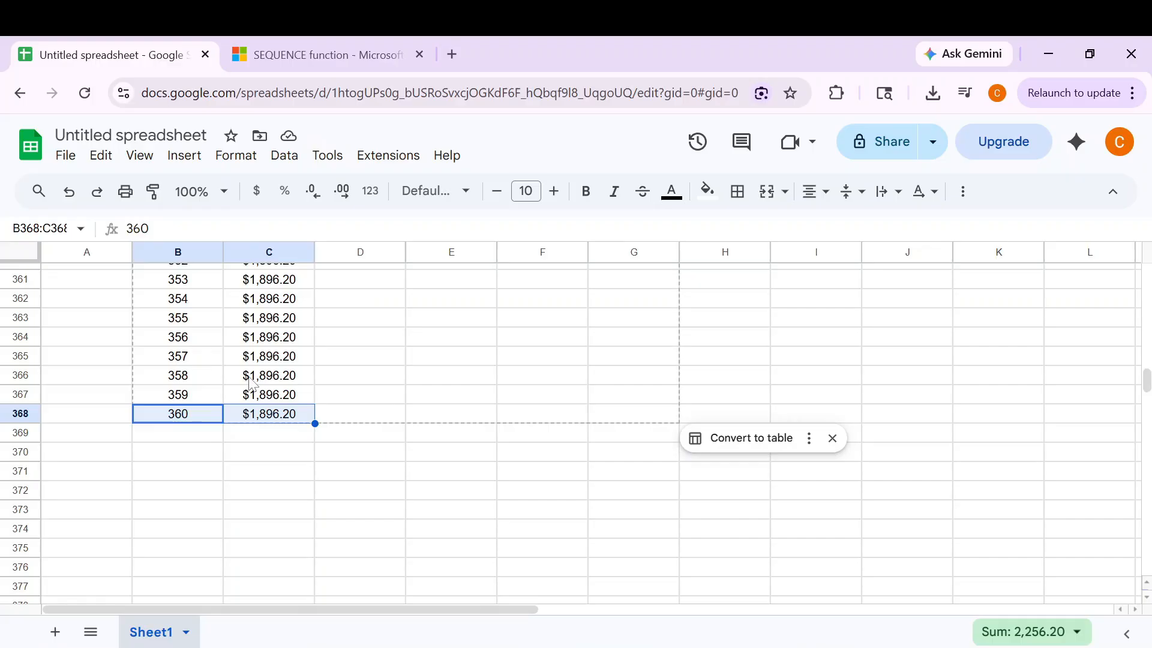
{"action": "key", "text": "ctrl+shift+Up"}
{"action": "scroll", "coordinate": [282, 375], "scroll_direction": "up", "scroll_amount": 2}
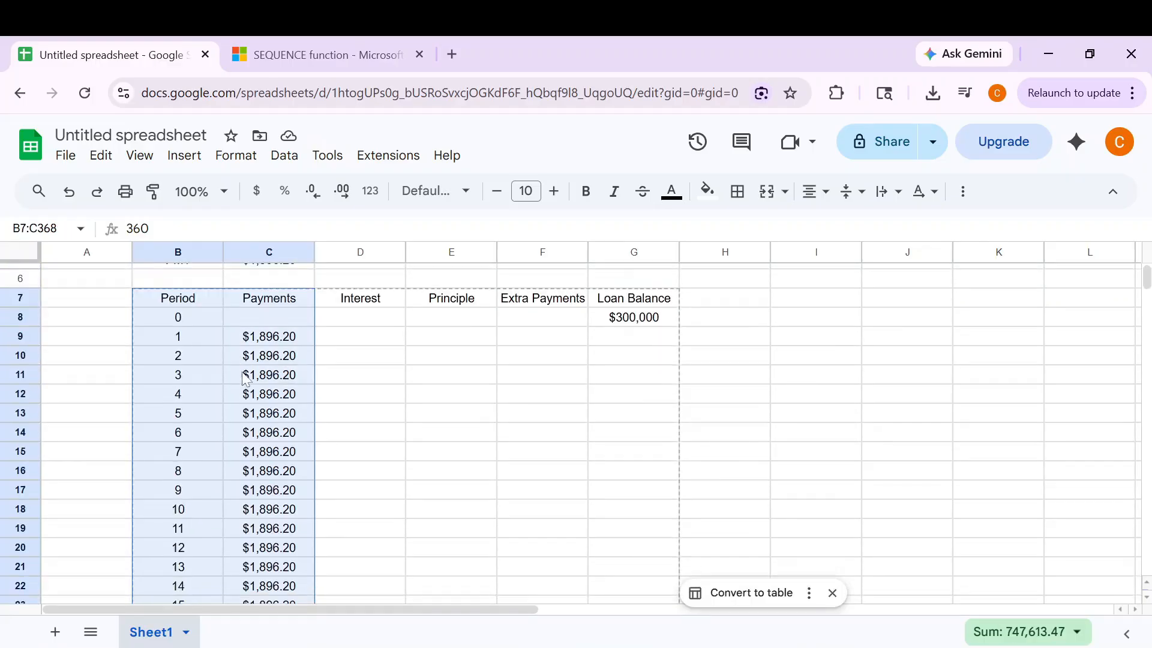
{"action": "left_click", "coordinate": [278, 351]}
{"action": "left_click_drag", "start_coordinate": [210, 300], "coordinate": [295, 354]}
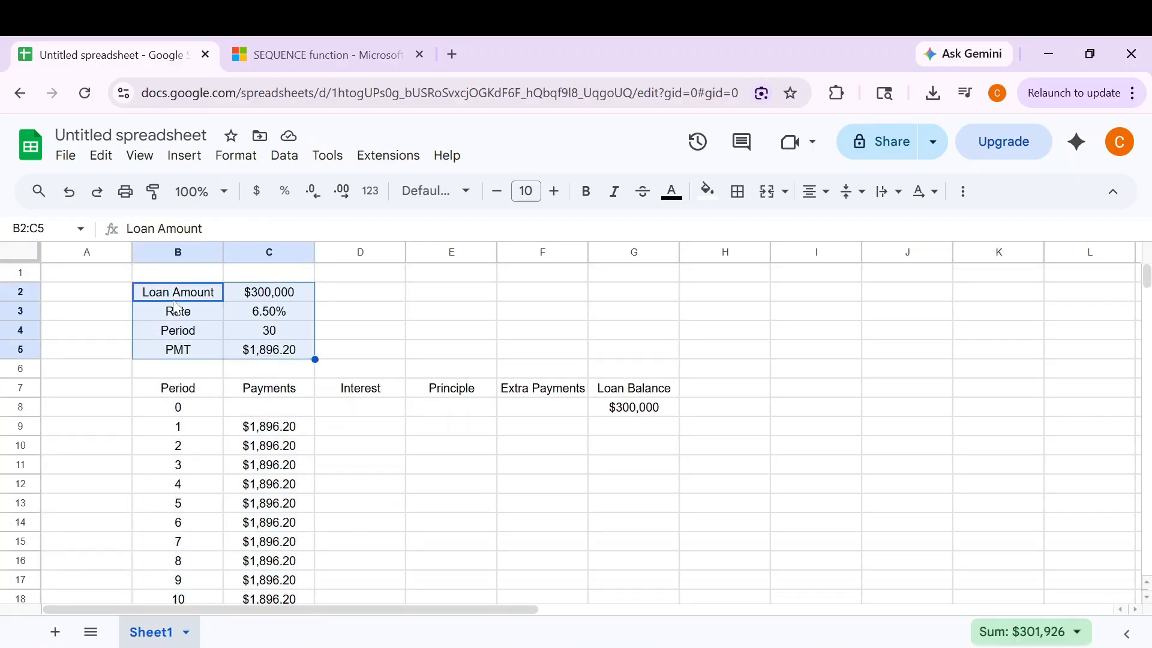
Write the first period's interest formula in D9 as =G8*(C3/12).
{"action": "left_click", "coordinate": [370, 433]}
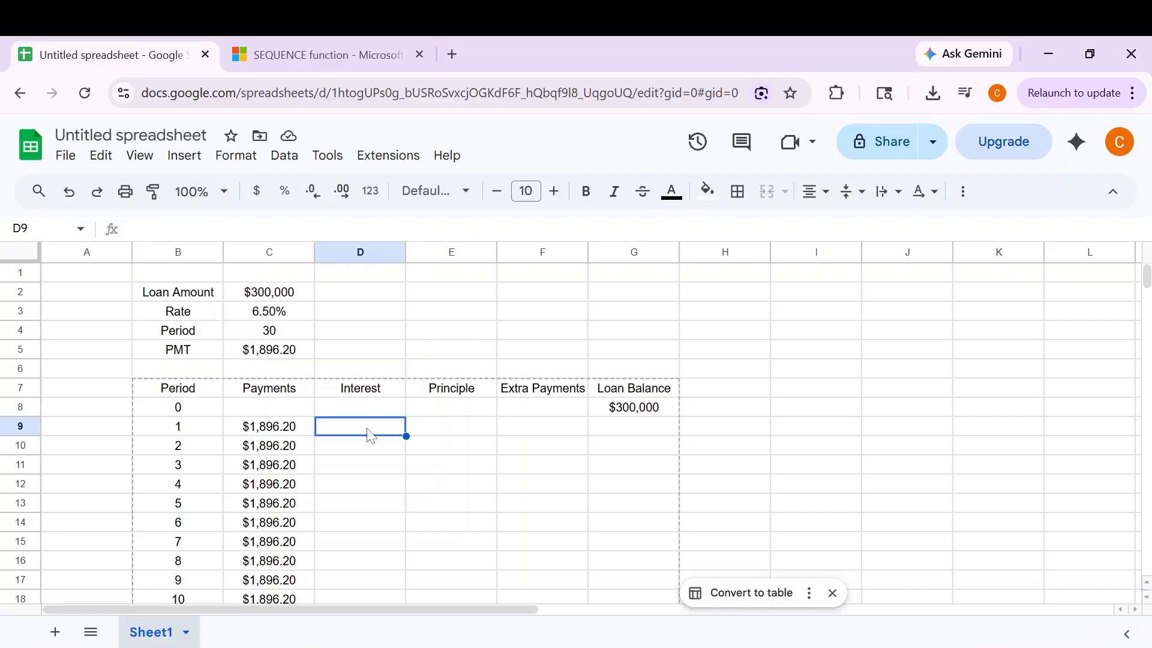
{"action": "type", "text": "="}
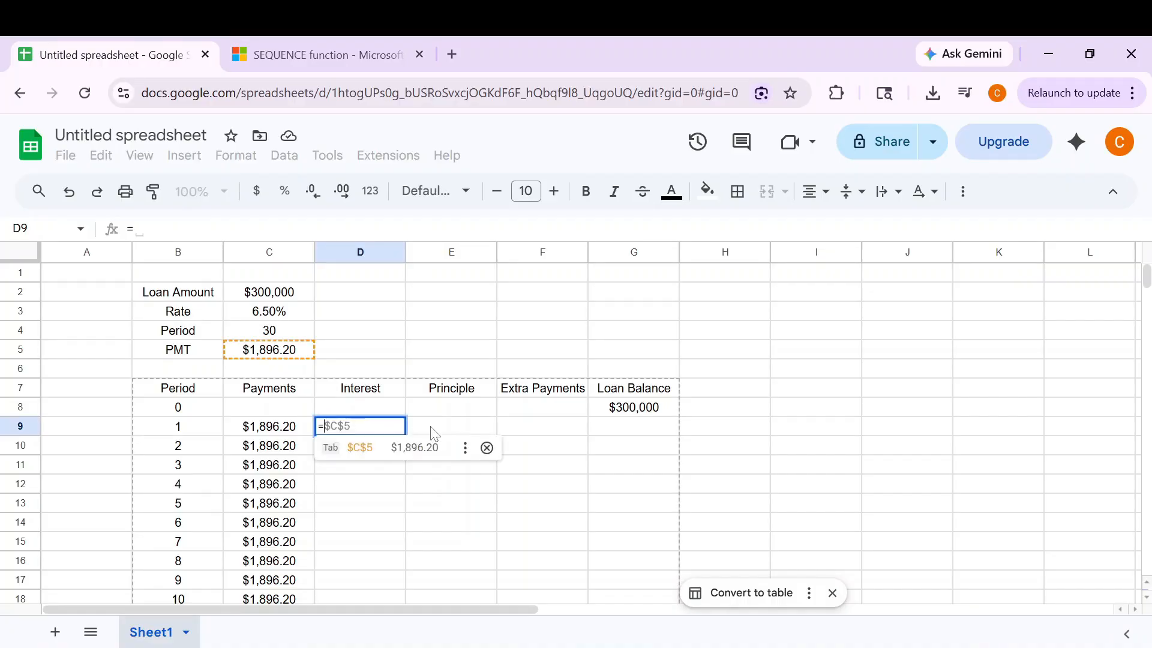
{"action": "left_click", "coordinate": [631, 409]}
{"action": "type", "text": "*"}
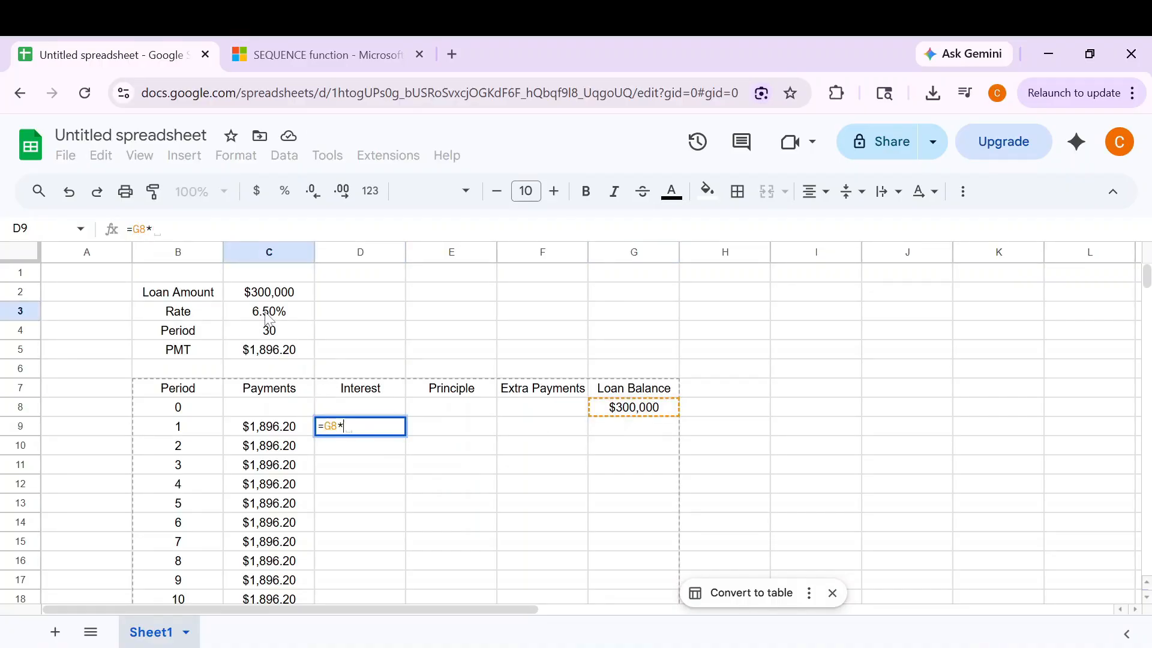
{"action": "left_click", "coordinate": [269, 318]}
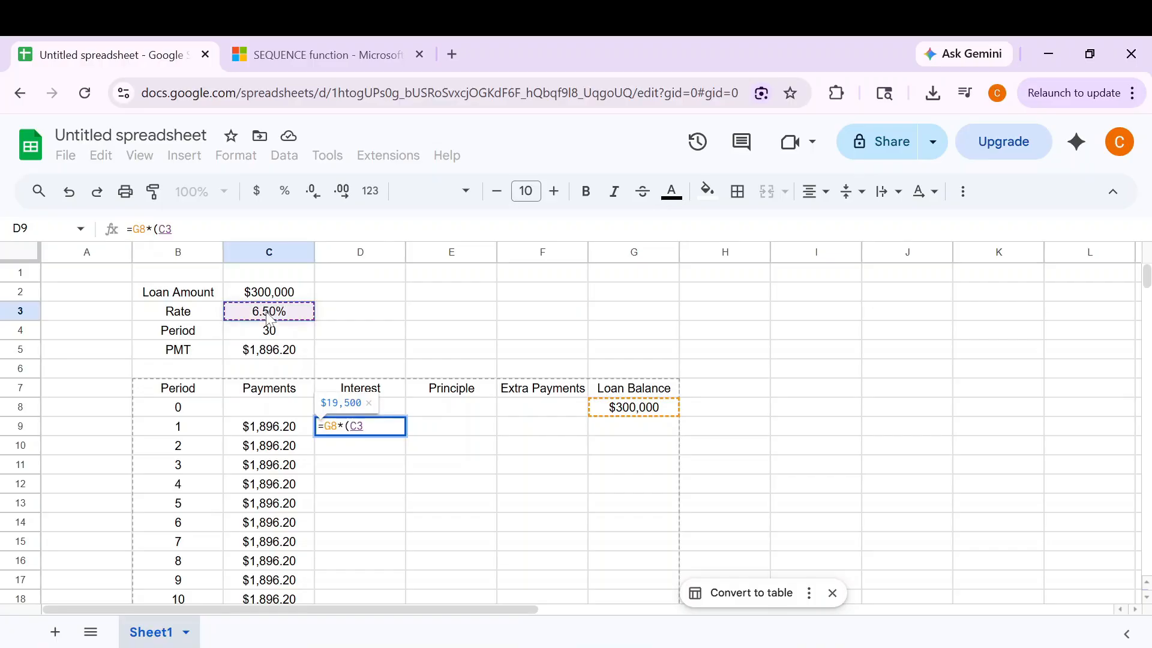
{"action": "type", "text": "/12)"}
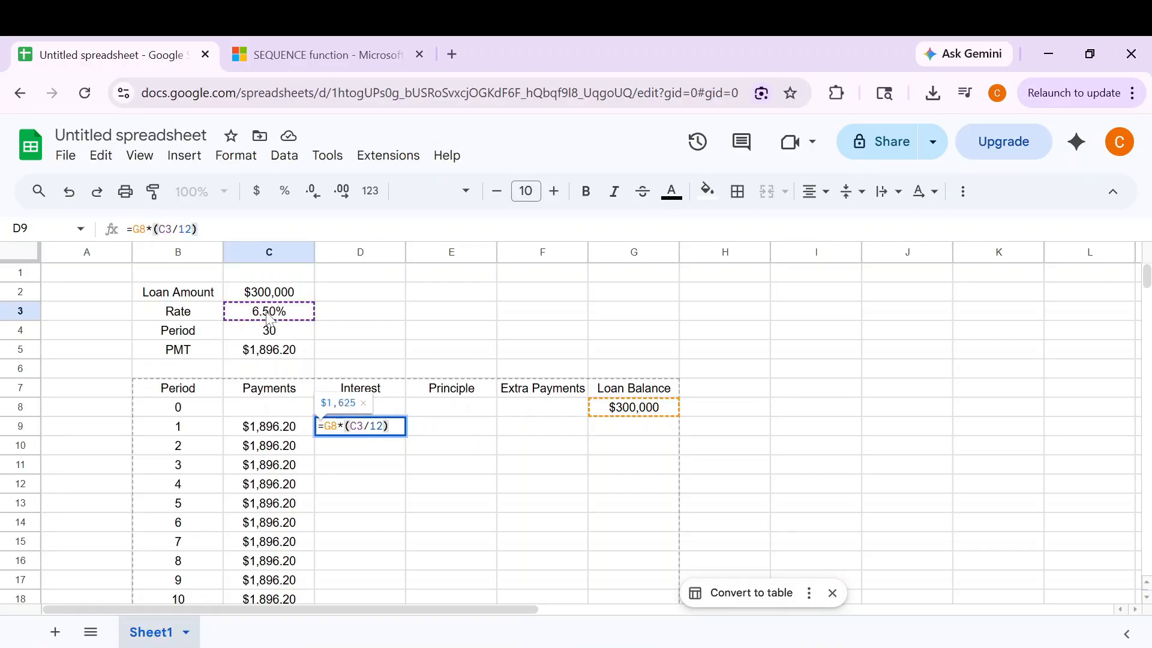
Make the rate reference in D9 absolute, giving =G8*($C$3/12), and fill the formula down the Interest column.
{"action": "left_click", "coordinate": [158, 229]}
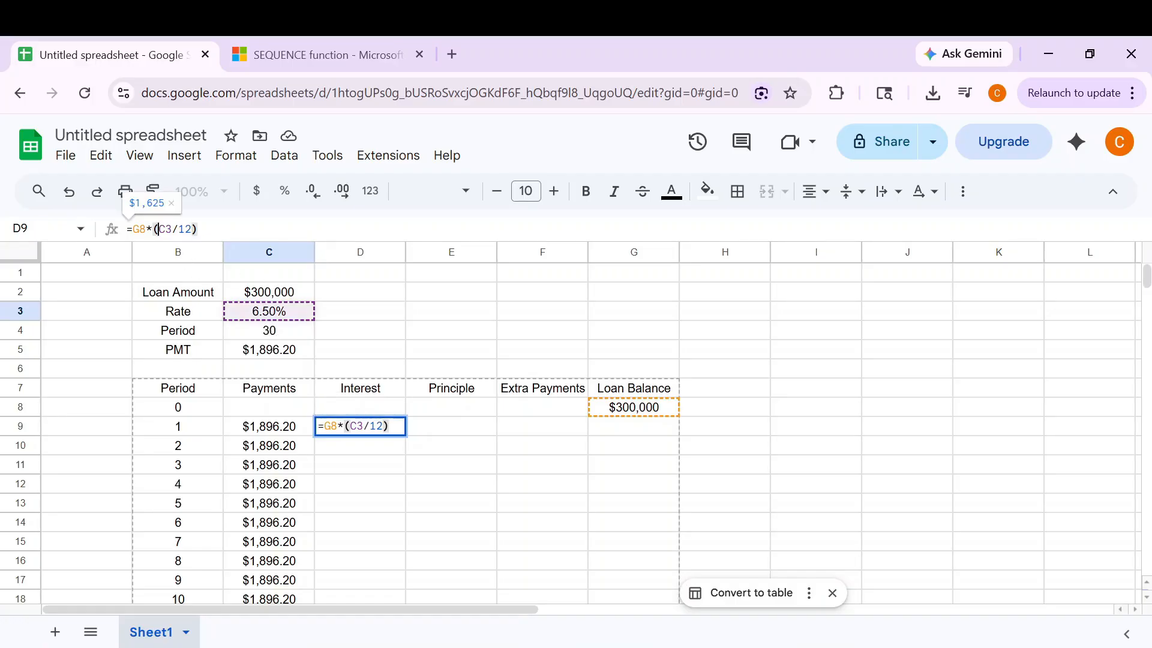
{"action": "type", "text": "$"}
{"action": "key", "text": "Right"}
{"action": "type", "text": "$"}
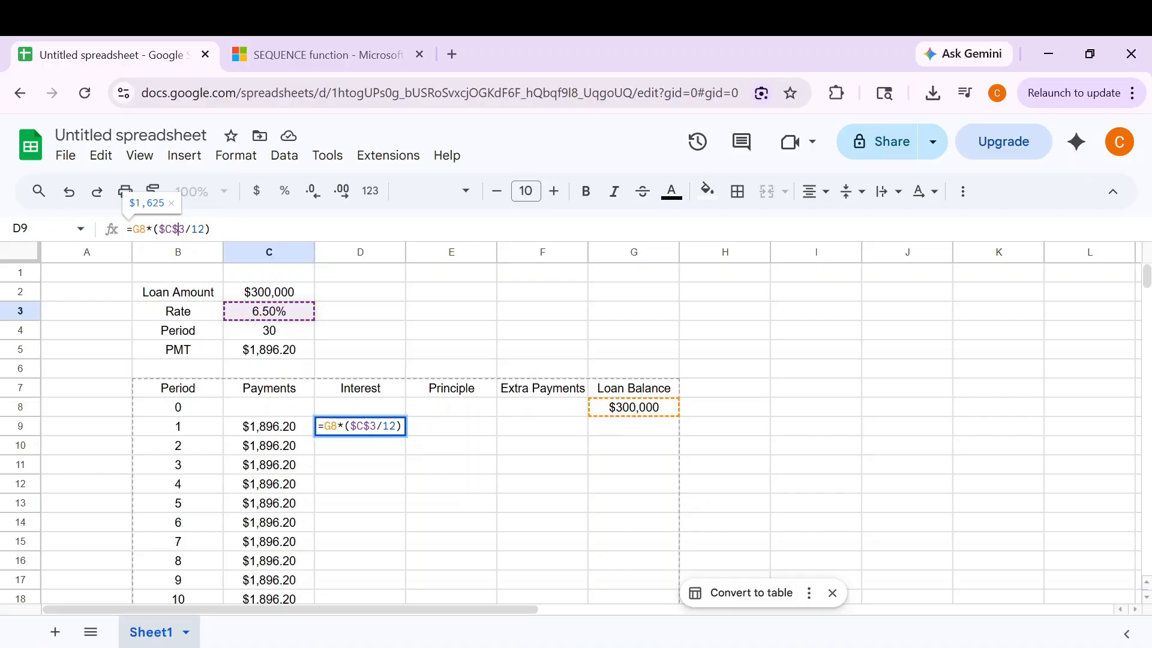
{"action": "key", "text": "Return"}
{"action": "key", "text": "Up"}
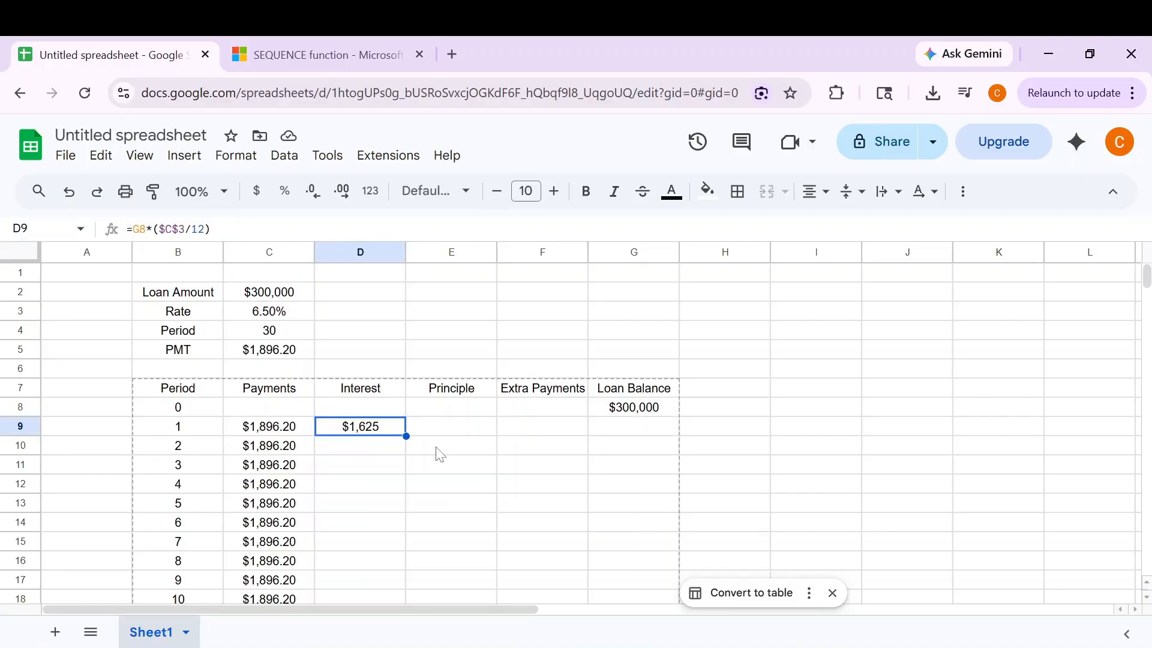
{"action": "double_click", "coordinate": [406, 434]}
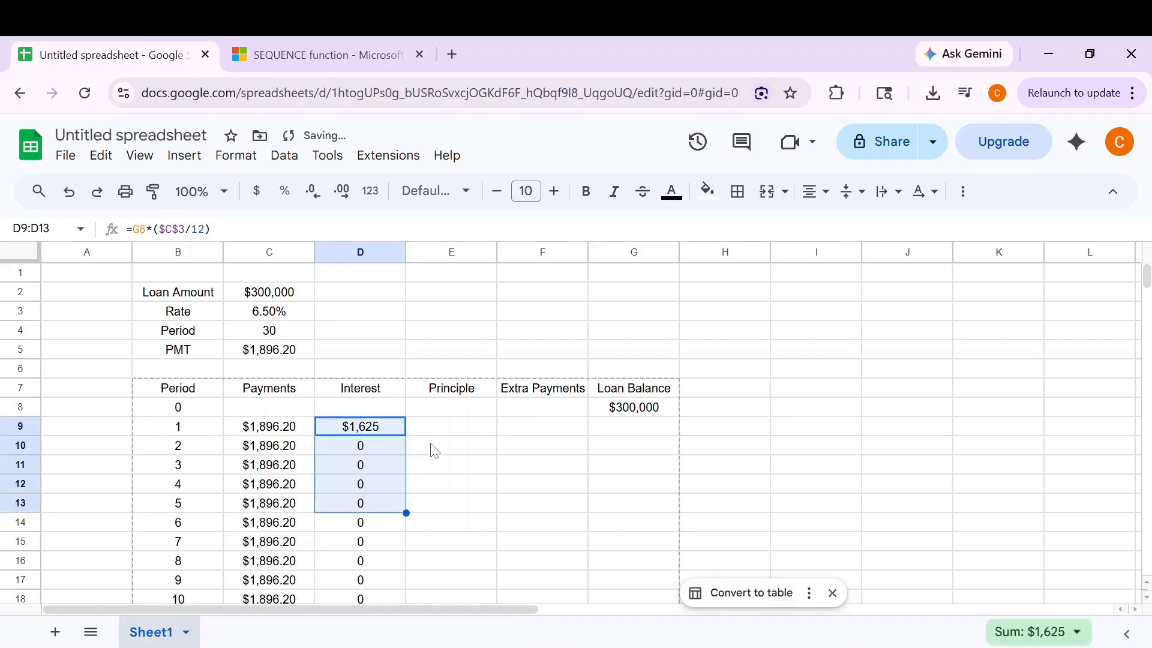
Examine the filled Interest column and check which loan balance cell the D10 formula refers to.
{"action": "left_click", "coordinate": [432, 447]}
{"action": "scroll", "coordinate": [378, 473], "scroll_direction": "down", "scroll_amount": 5}
{"action": "scroll", "coordinate": [369, 489], "scroll_direction": "down", "scroll_amount": 9}
{"action": "scroll", "coordinate": [366, 483], "scroll_direction": "up", "scroll_amount": 14}
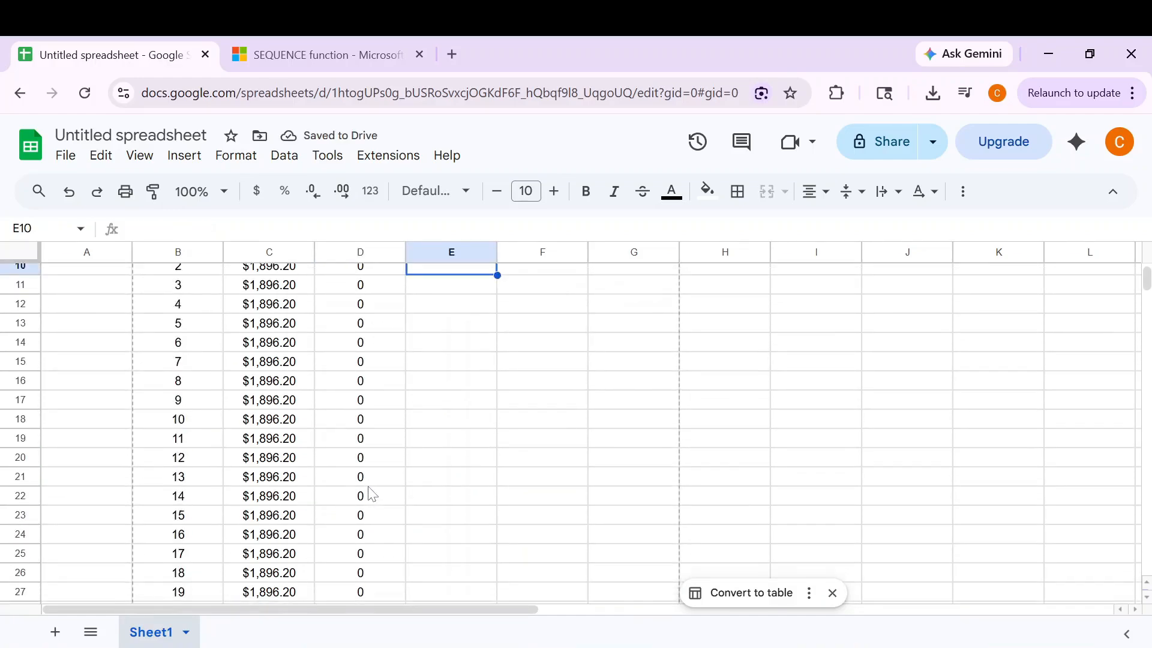
{"action": "left_click", "coordinate": [364, 451]}
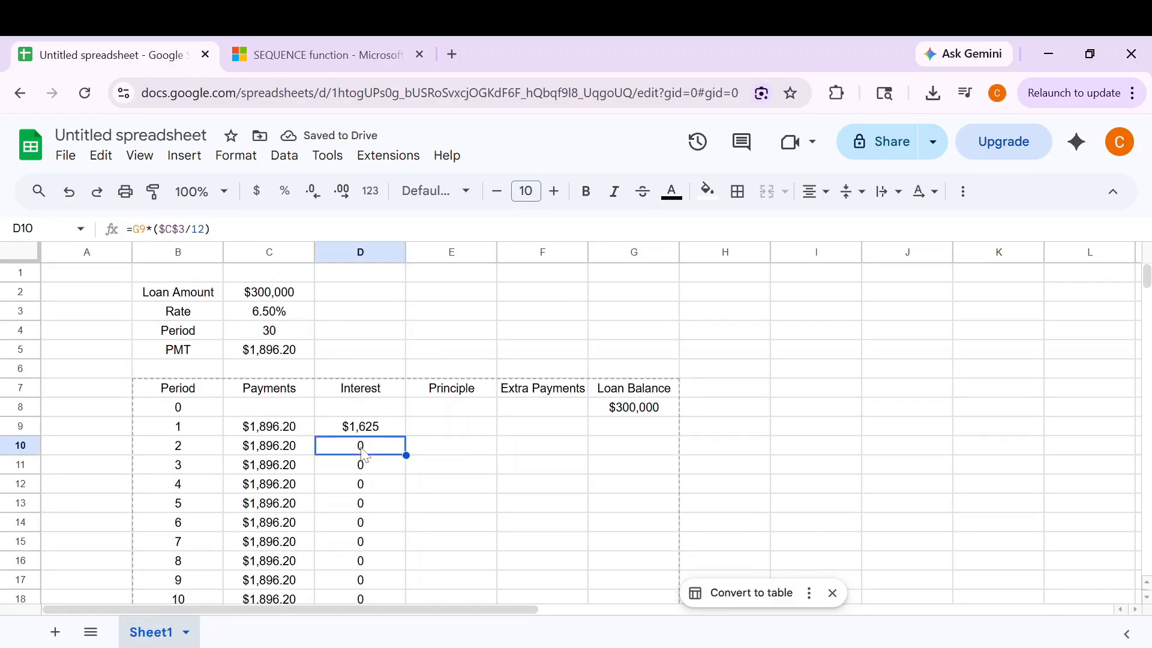
{"action": "left_click", "coordinate": [653, 427]}
{"action": "left_click", "coordinate": [364, 450]}
{"action": "key", "text": "Return"}
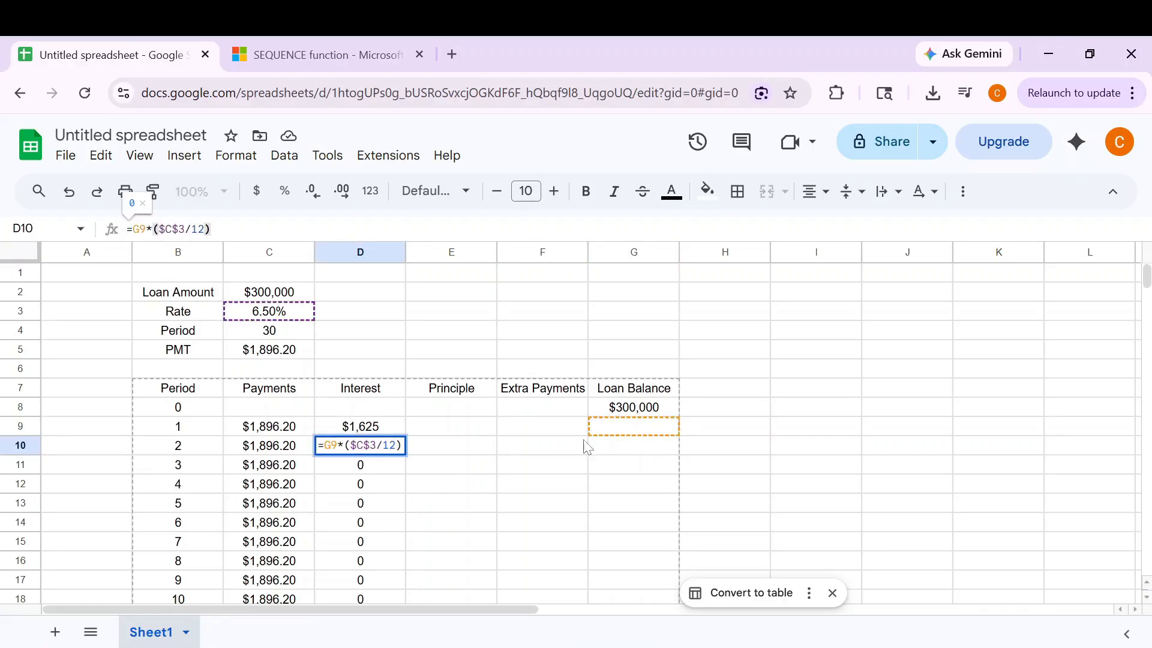
Calculate the first principal amount in E9 with =C9-D9 and fill the formula down the Principle column.
{"action": "left_click", "coordinate": [437, 433]}
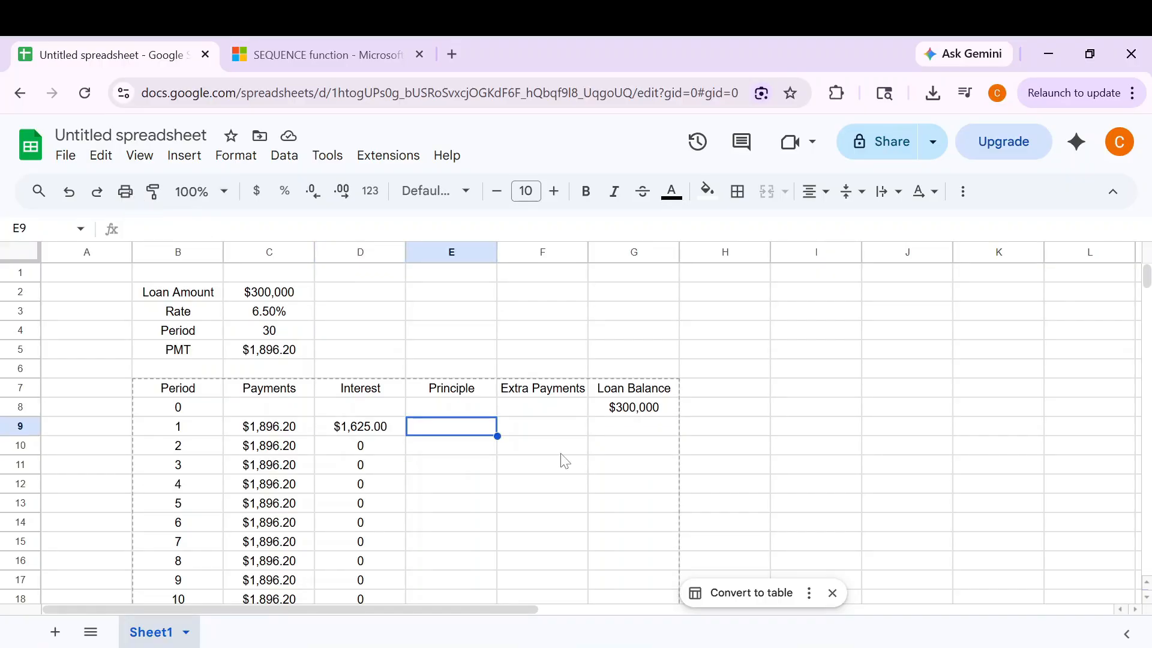
{"action": "type", "text": "="}
{"action": "key", "text": "Left"}
{"action": "key", "text": "Left"}
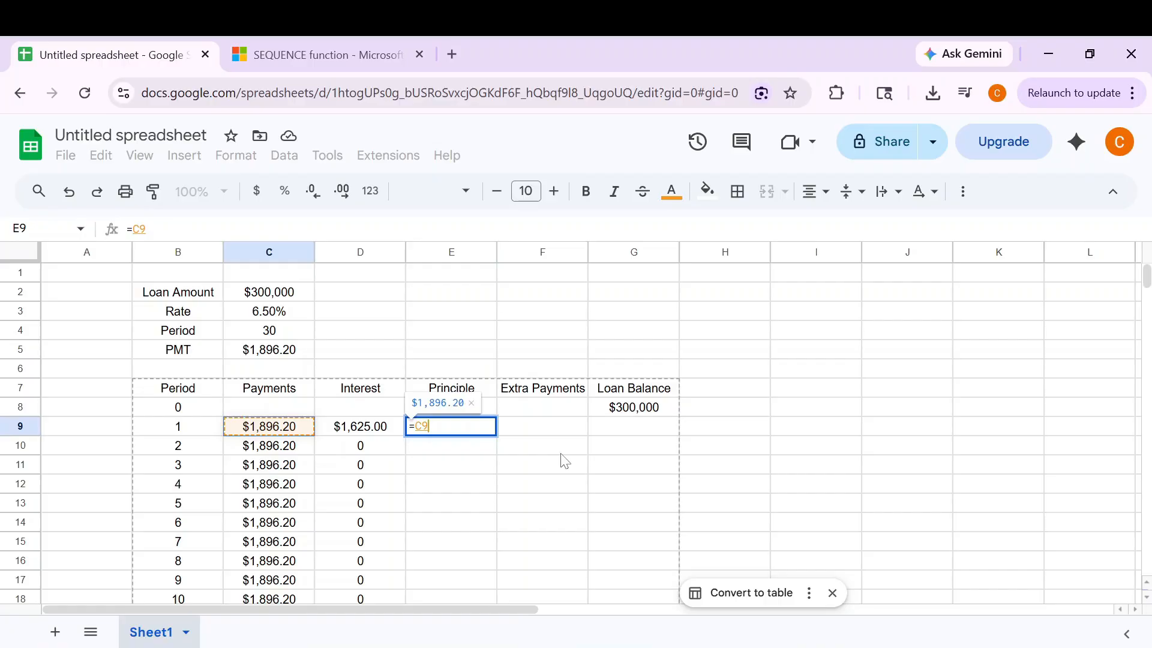
{"action": "type", "text": "-"}
{"action": "key", "text": "Left"}
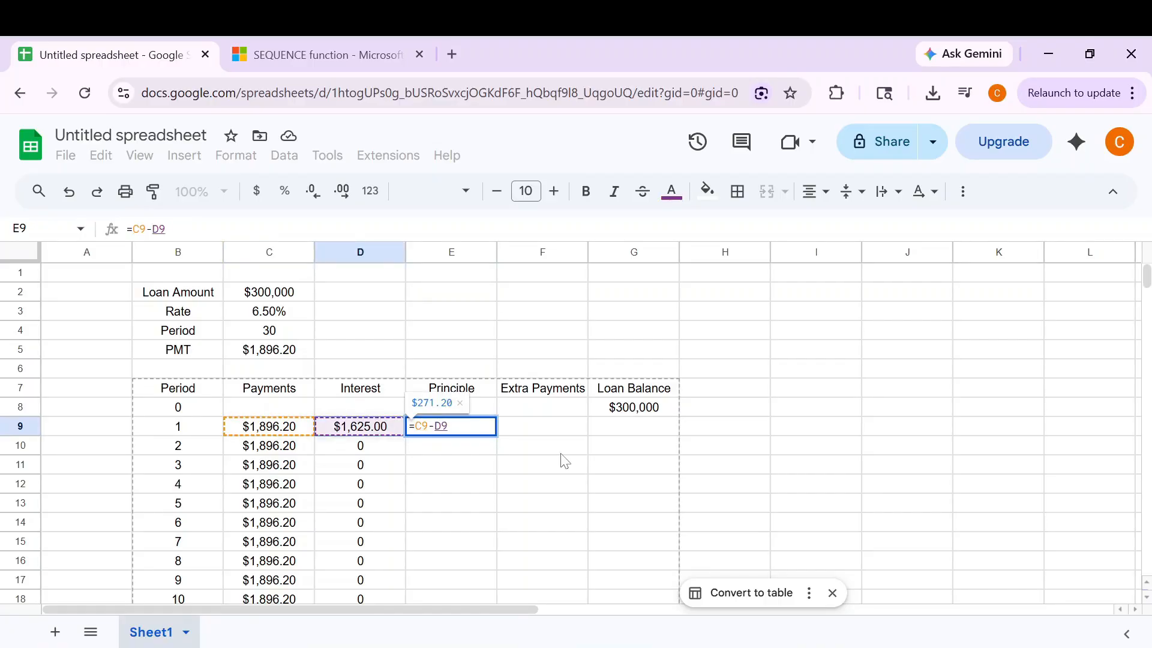
{"action": "key", "text": "Return"}
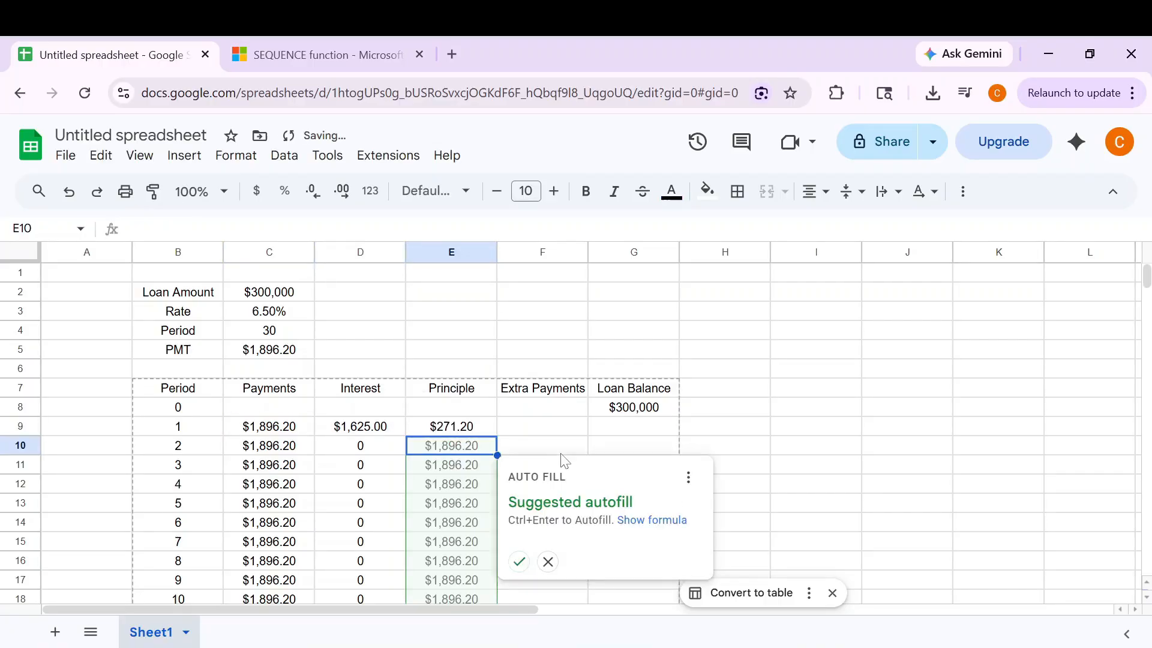
{"action": "left_click", "coordinate": [474, 431]}
{"action": "double_click", "coordinate": [499, 436]}
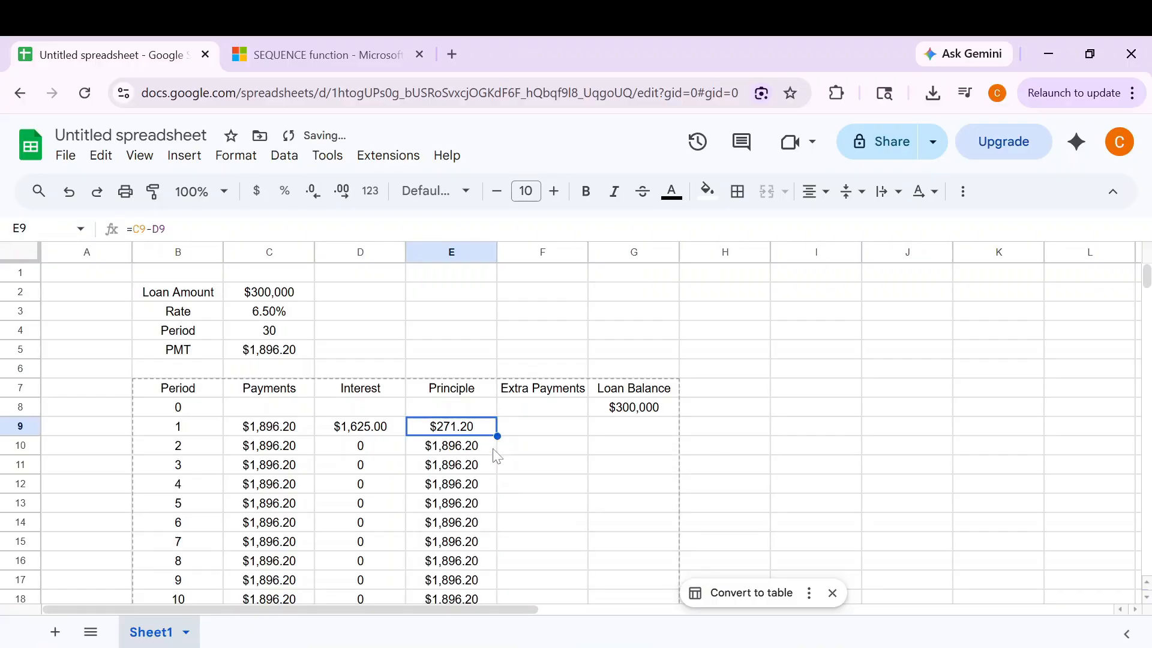
Review the interest and principal values filled in below the first period.
{"action": "left_click_drag", "start_coordinate": [387, 445], "coordinate": [493, 597]}
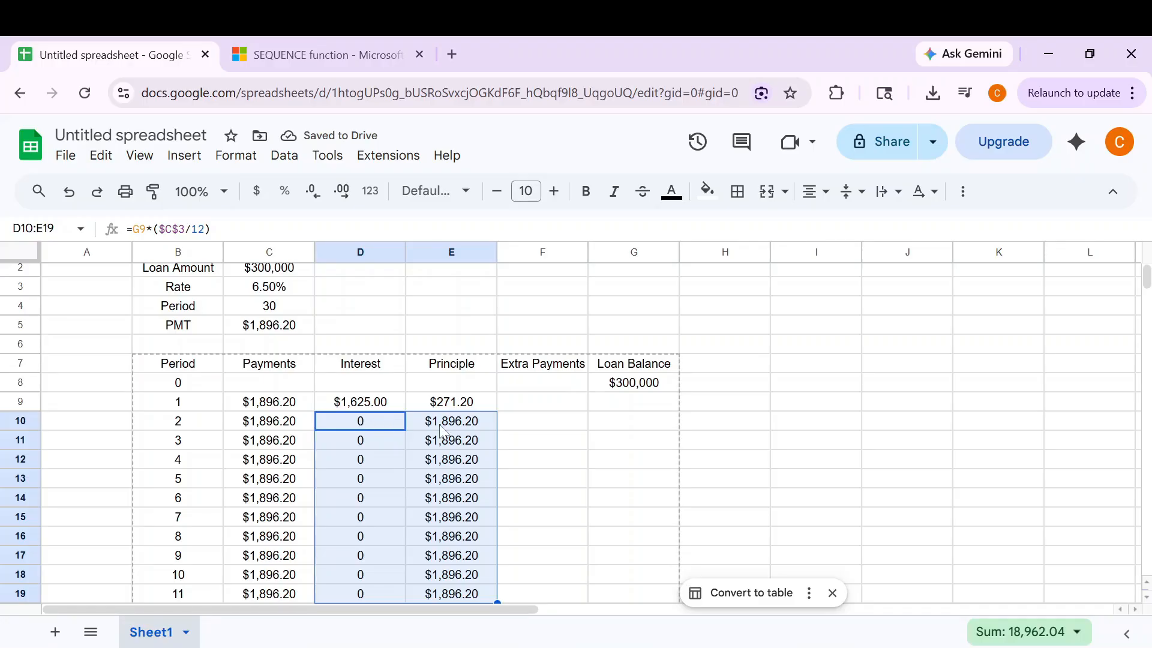
{"action": "scroll", "coordinate": [573, 412], "scroll_direction": "up", "scroll_amount": 1}
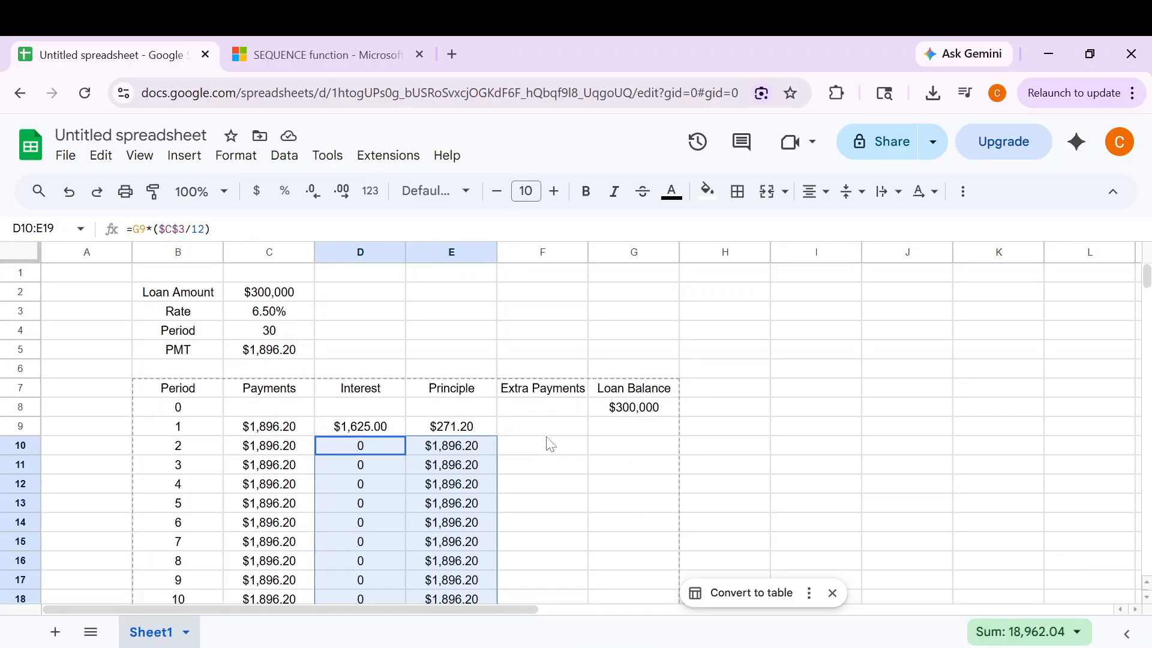
{"action": "left_click", "coordinate": [522, 432]}
{"action": "left_click_drag", "start_coordinate": [448, 451], "coordinate": [420, 625]}
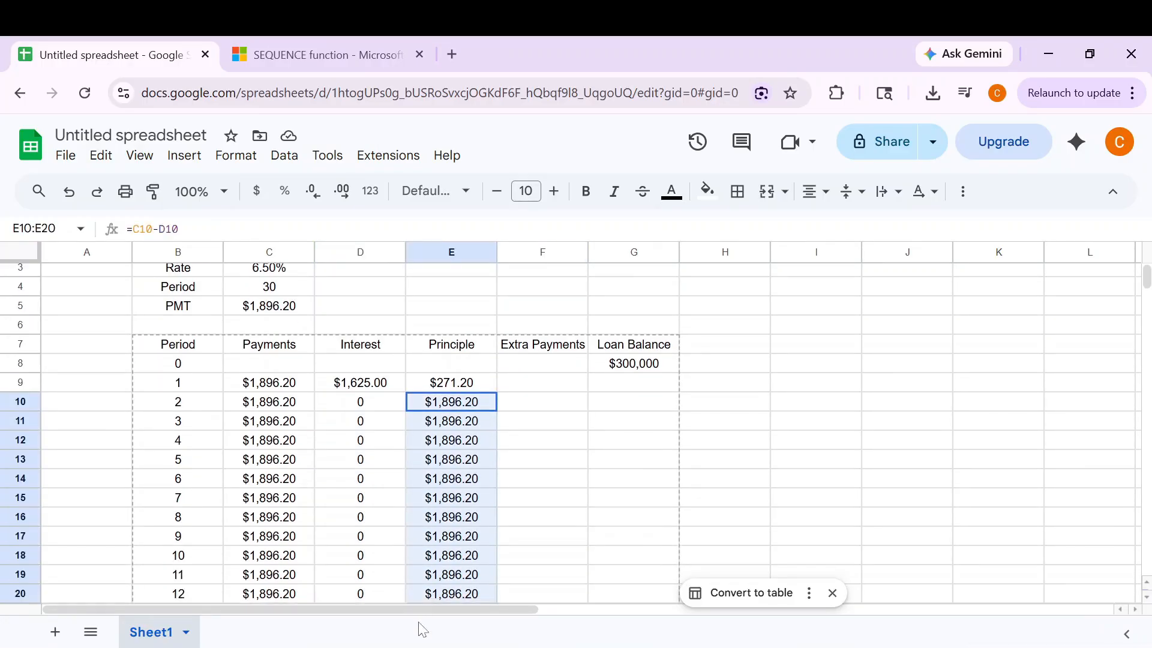
{"action": "scroll", "coordinate": [456, 413], "scroll_direction": "up", "scroll_amount": 1}
Enter an extra payment of 0 in F9 and fill it down the Extra Payments column.
{"action": "left_click", "coordinate": [532, 429]}
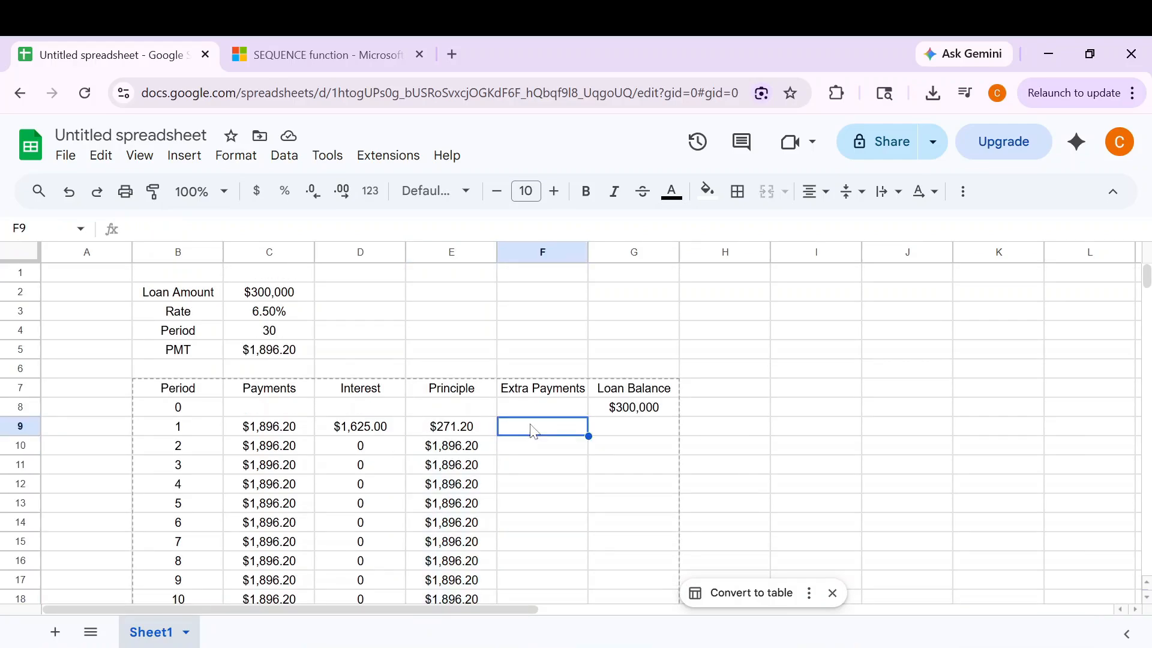
{"action": "type", "text": "0"}
{"action": "key", "text": "Return"}
{"action": "left_click", "coordinate": [534, 430]}
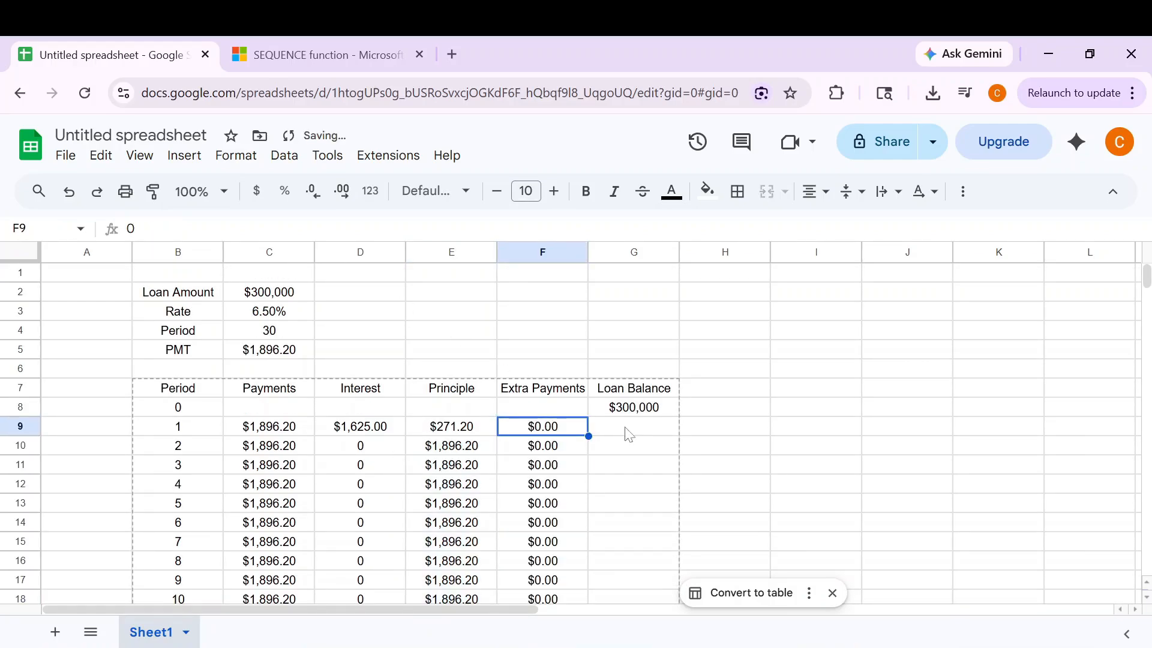
Calculate the first loan balance in G9 with =G8-E9-F9.
{"action": "left_click", "coordinate": [628, 433]}
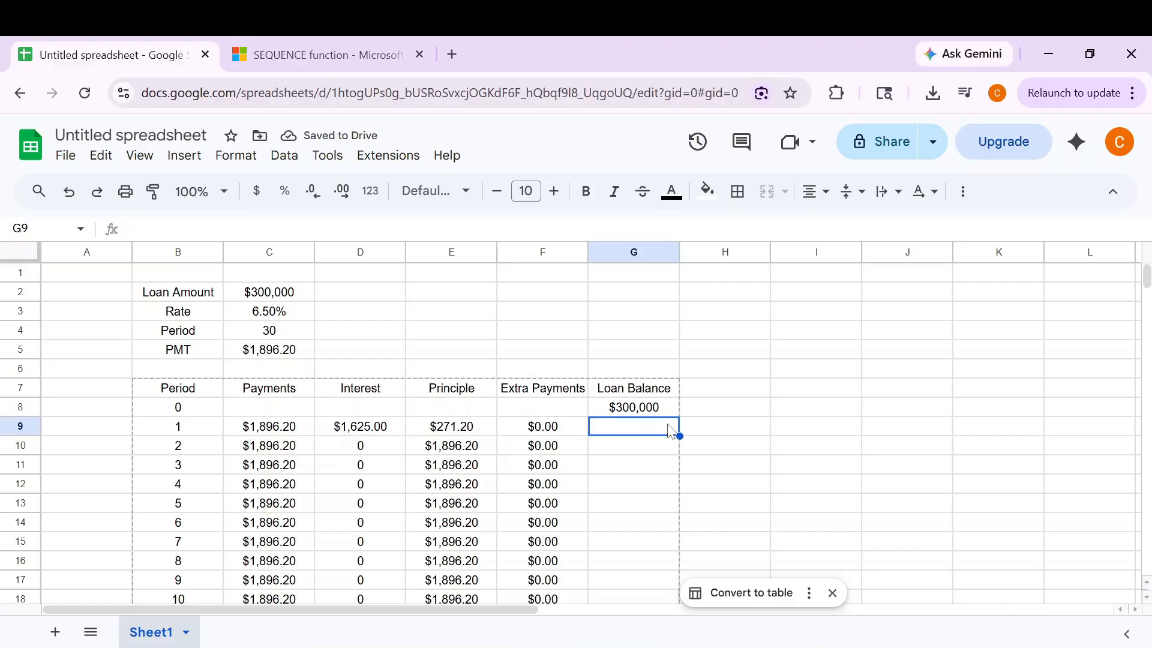
{"action": "type", "text": "="}
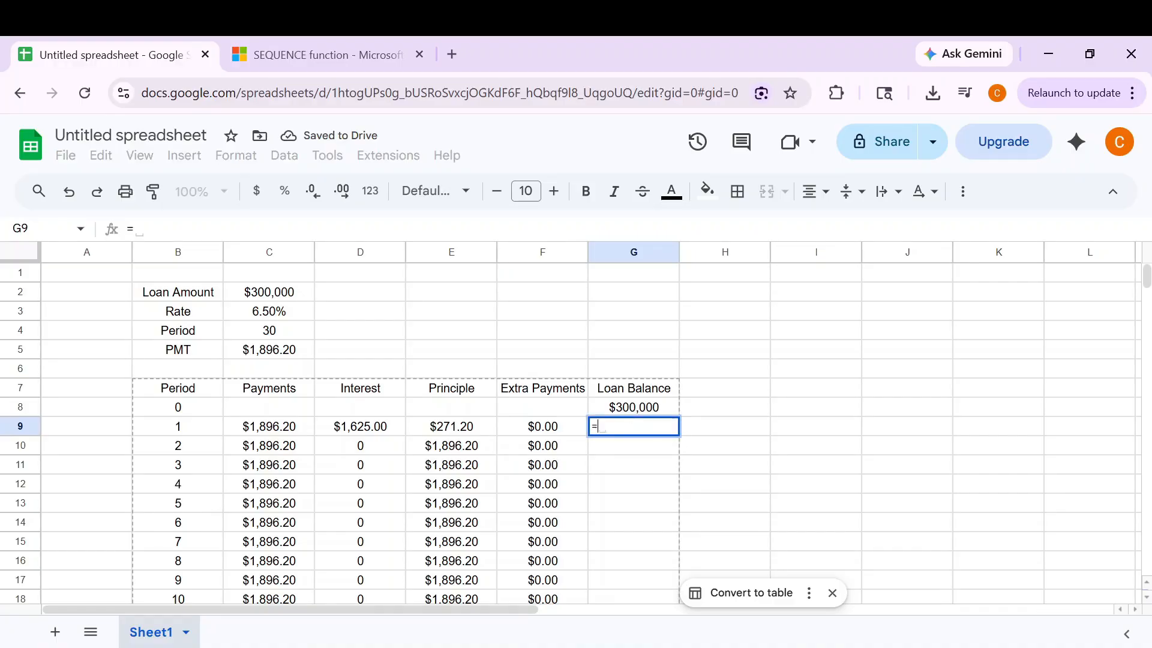
{"action": "key", "text": "Up"}
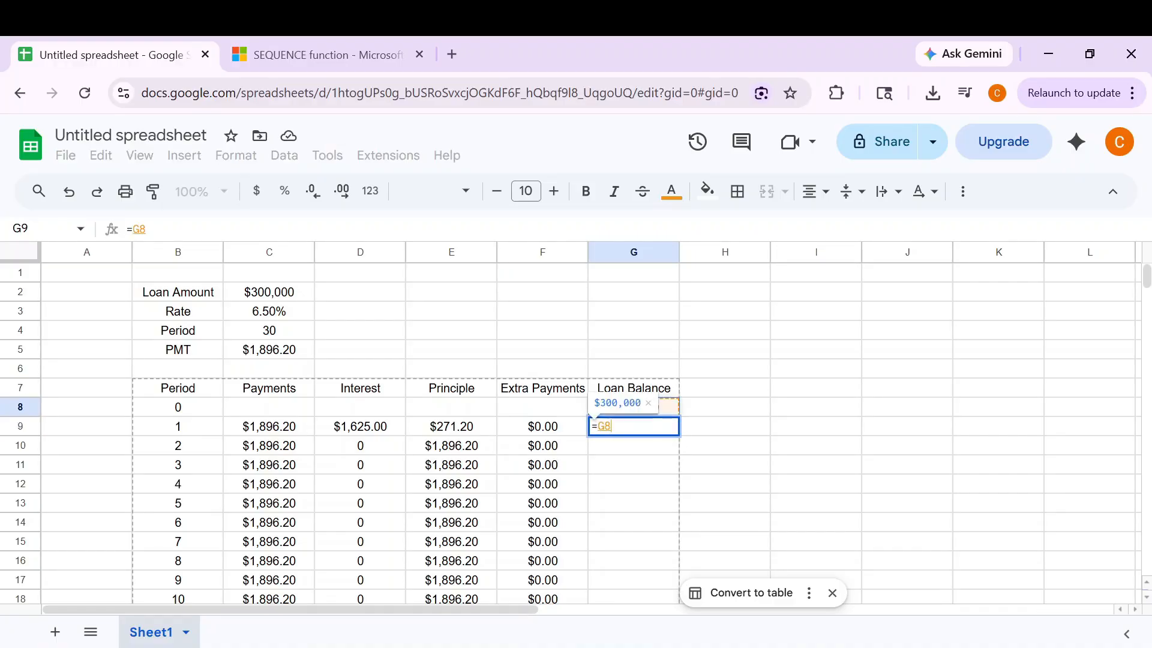
{"action": "type", "text": "-"}
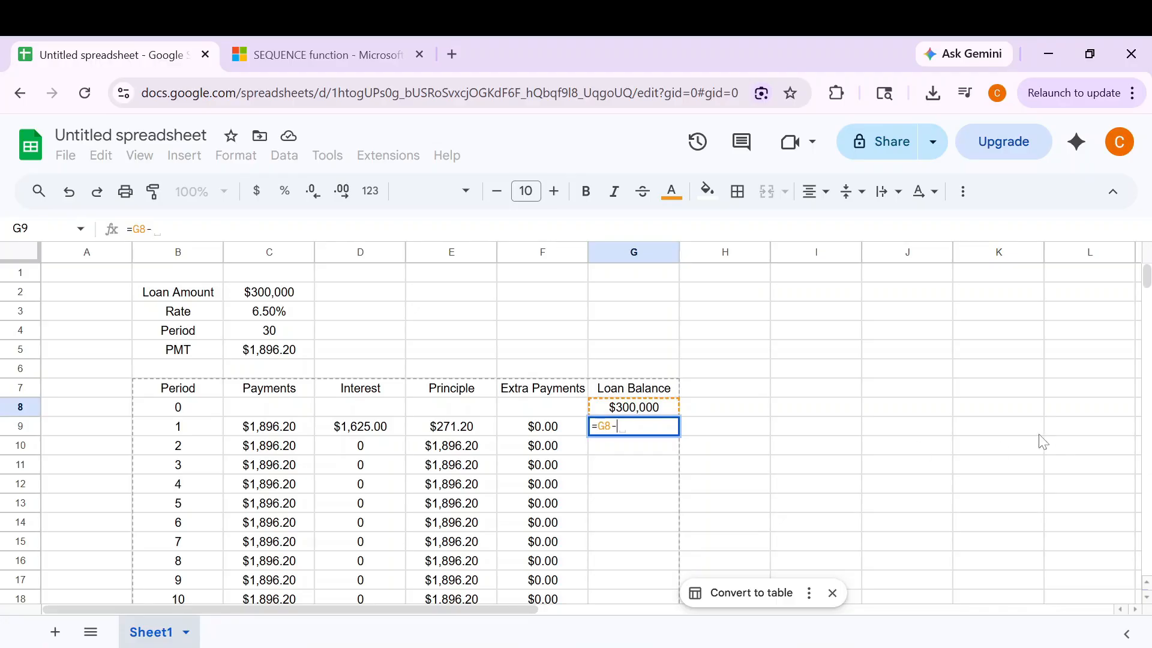
{"action": "left_click", "coordinate": [451, 429]}
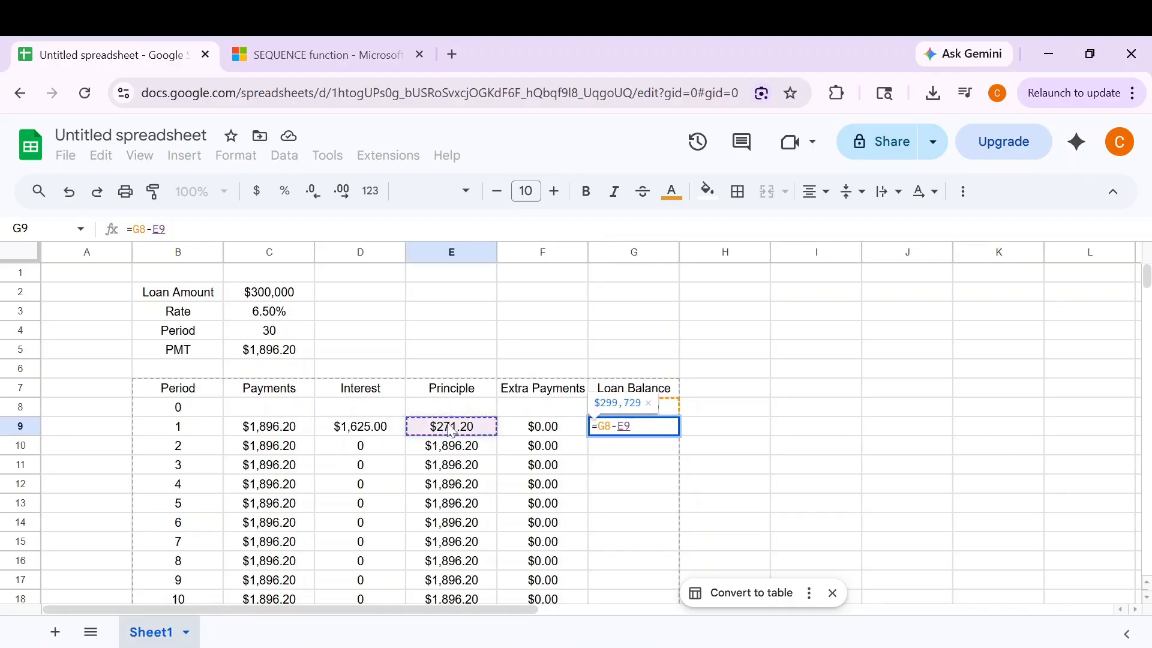
{"action": "type", "text": "-"}
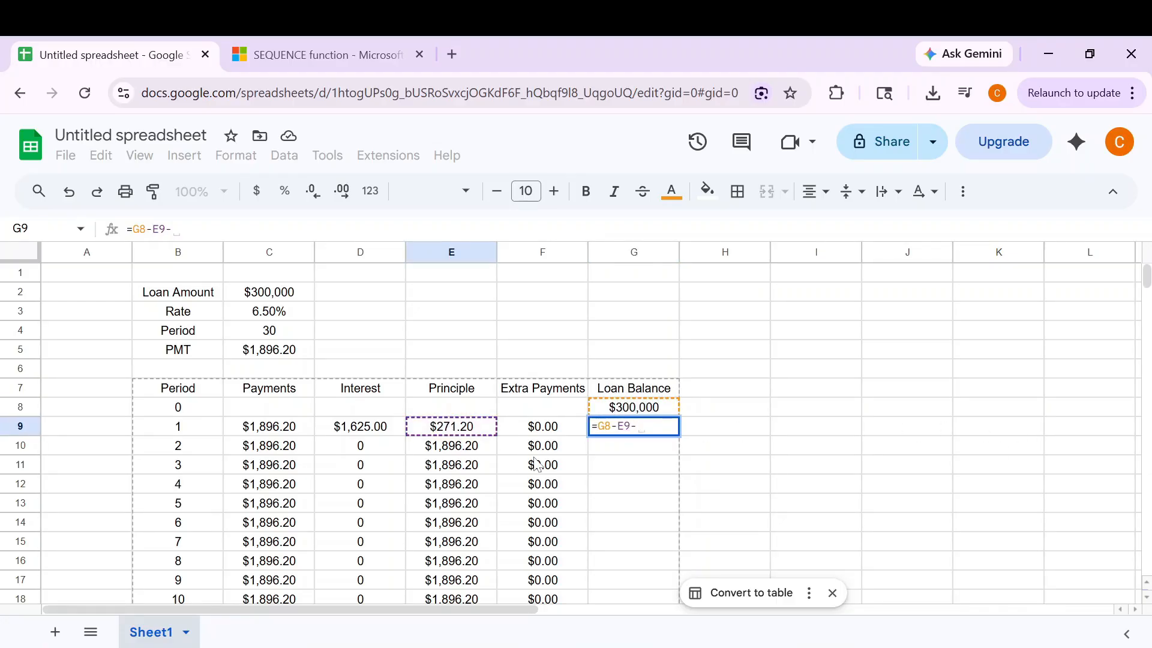
{"action": "left_click", "coordinate": [561, 432]}
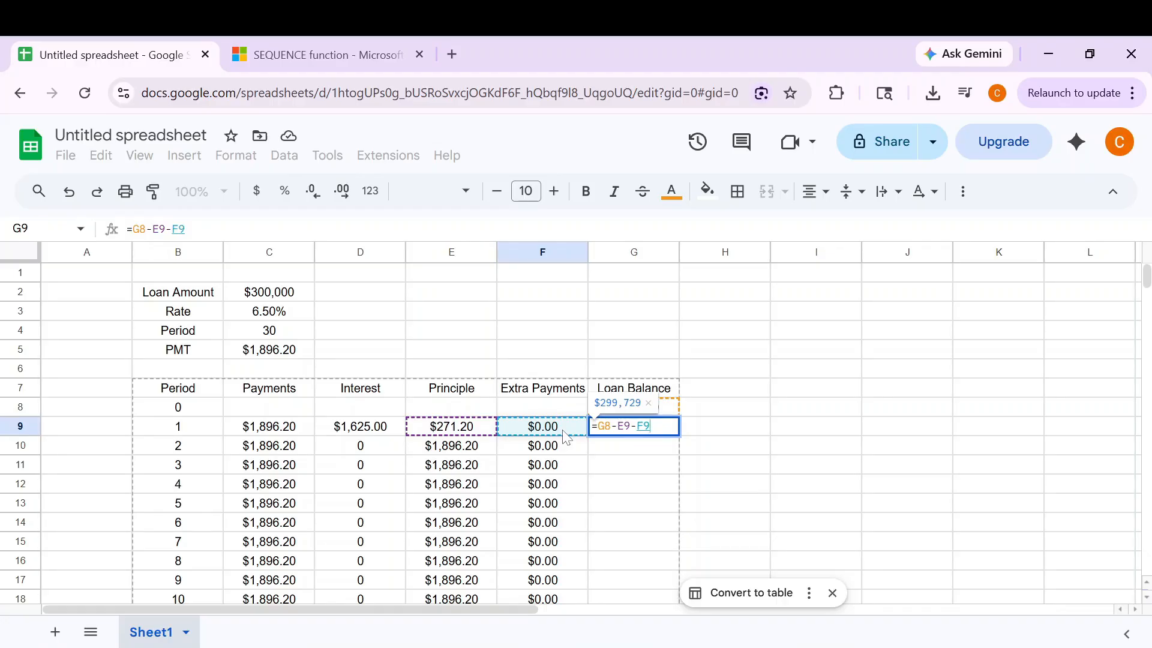
{"action": "key", "text": "Return"}
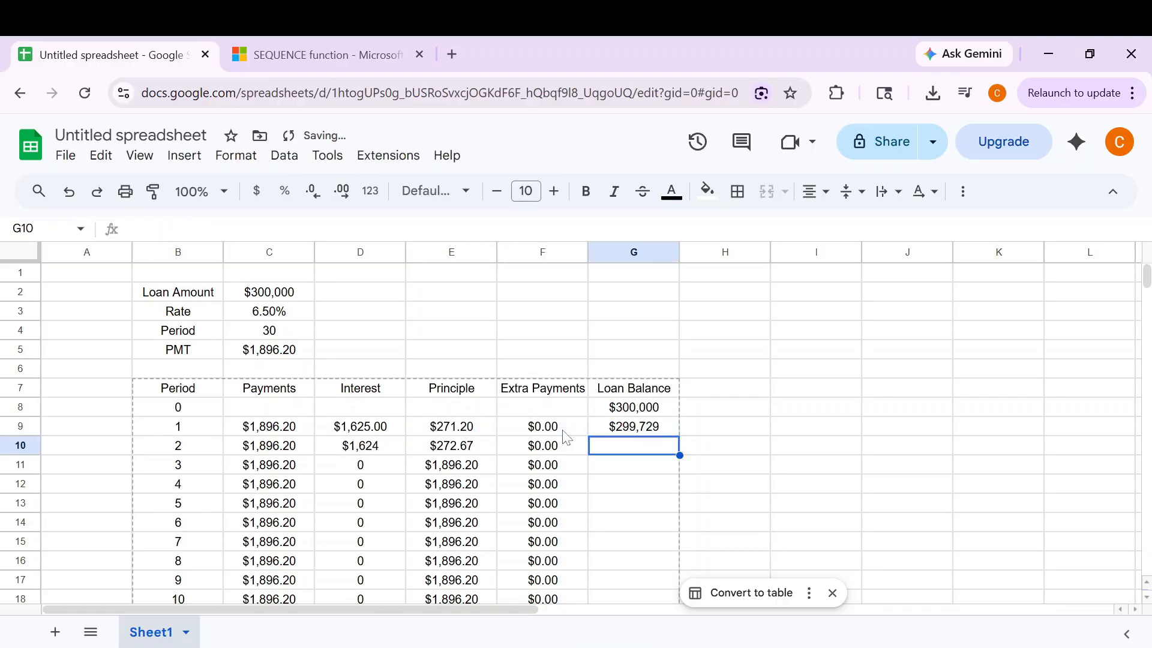
Fill the G9 formula down the Loan Balance column and extend D9's two-decimal currency format down the Interest column.
{"action": "left_click", "coordinate": [637, 430]}
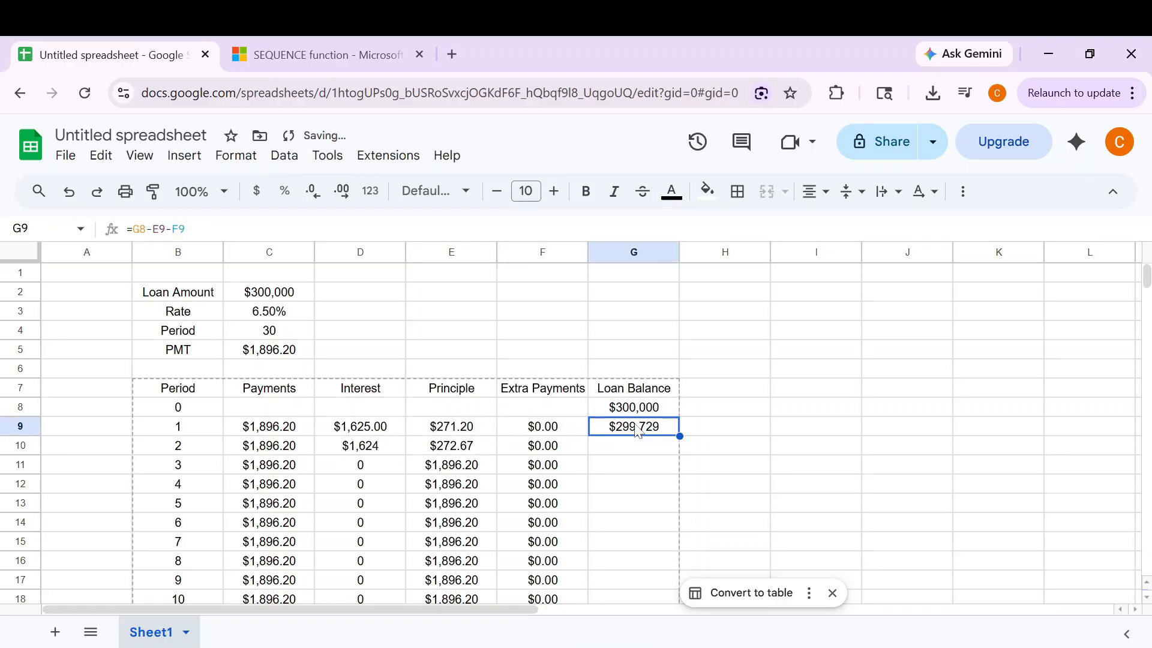
{"action": "double_click", "coordinate": [680, 436]}
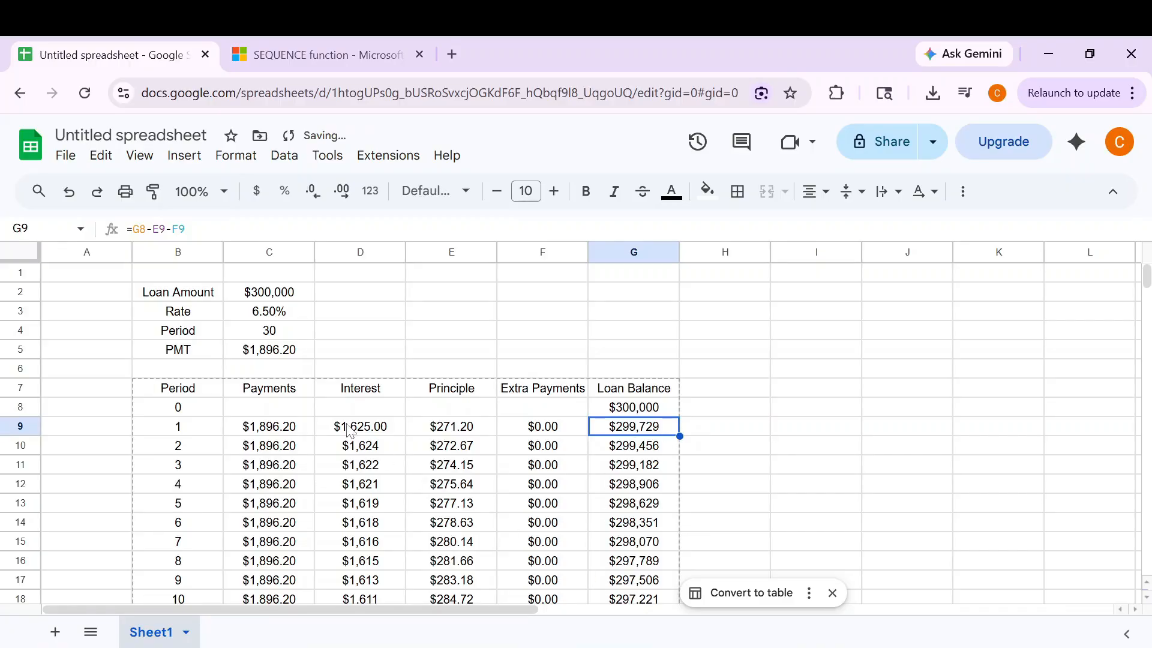
{"action": "left_click", "coordinate": [349, 430]}
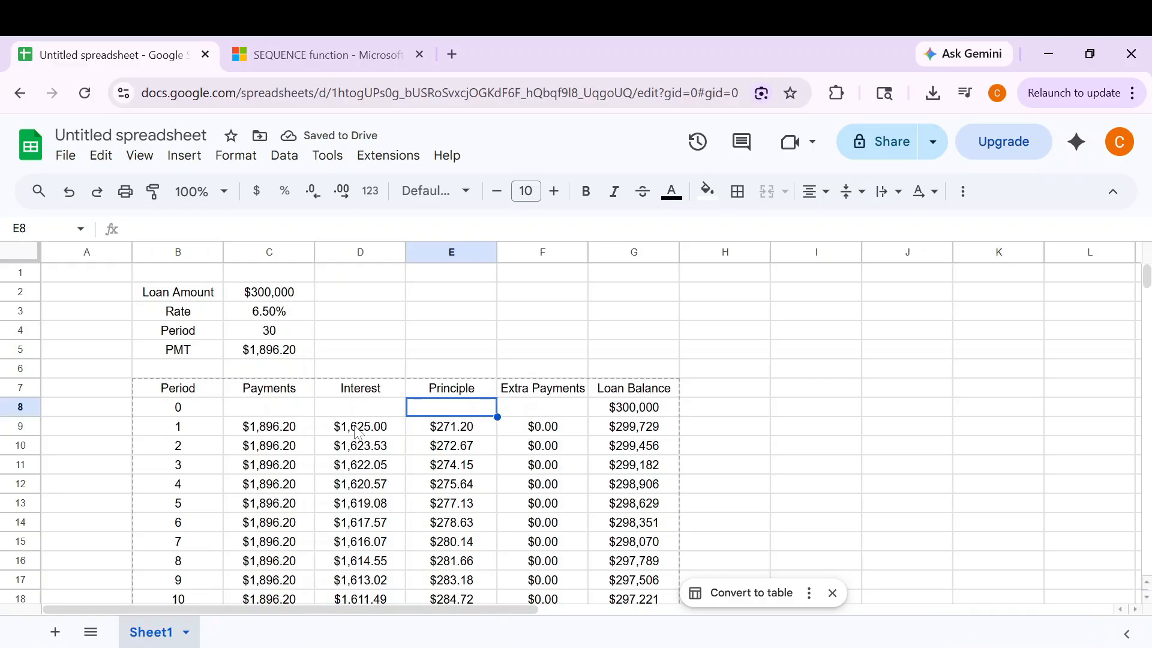
Examine the period 1 payment breakdown, the loan balance at period 360, and the interest, principal and balance trends over the early periods.
{"action": "left_click_drag", "start_coordinate": [263, 425], "coordinate": [464, 426]}
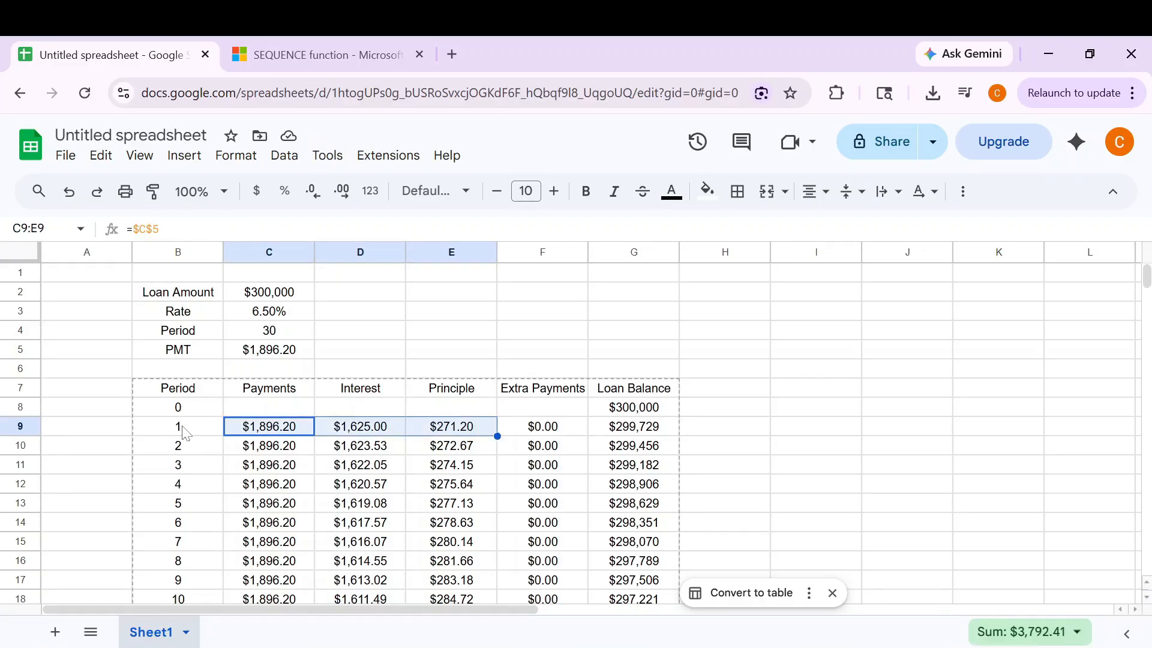
{"action": "left_click", "coordinate": [258, 336]}
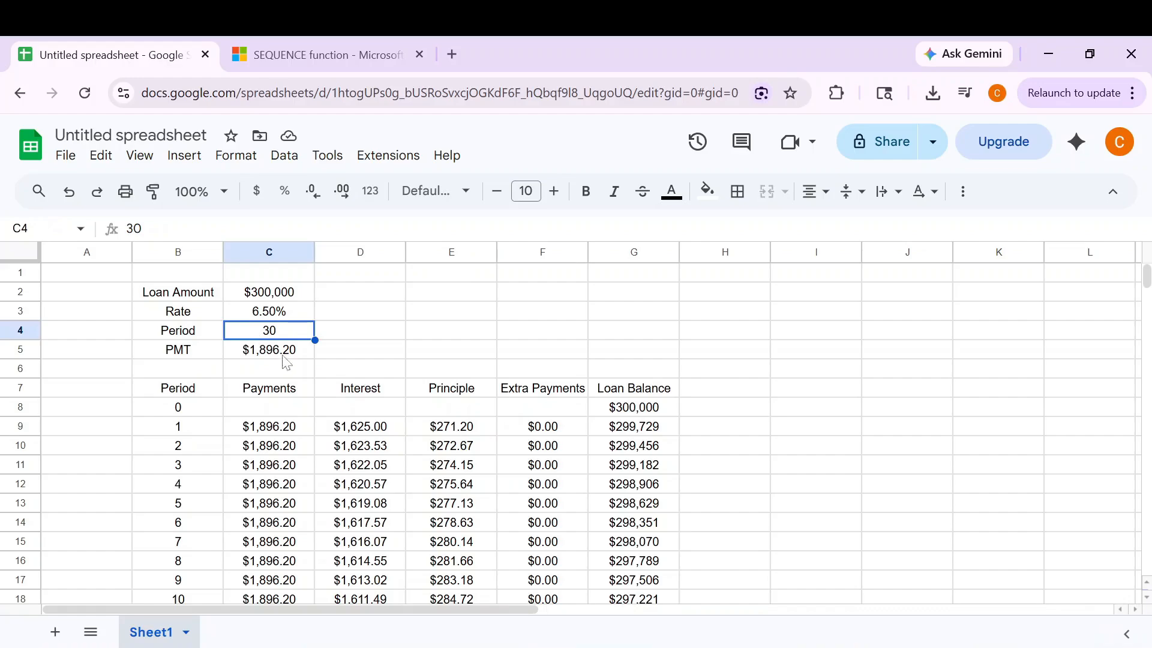
{"action": "left_click_drag", "start_coordinate": [625, 417], "coordinate": [633, 484]}
{"action": "left_click", "coordinate": [538, 432]}
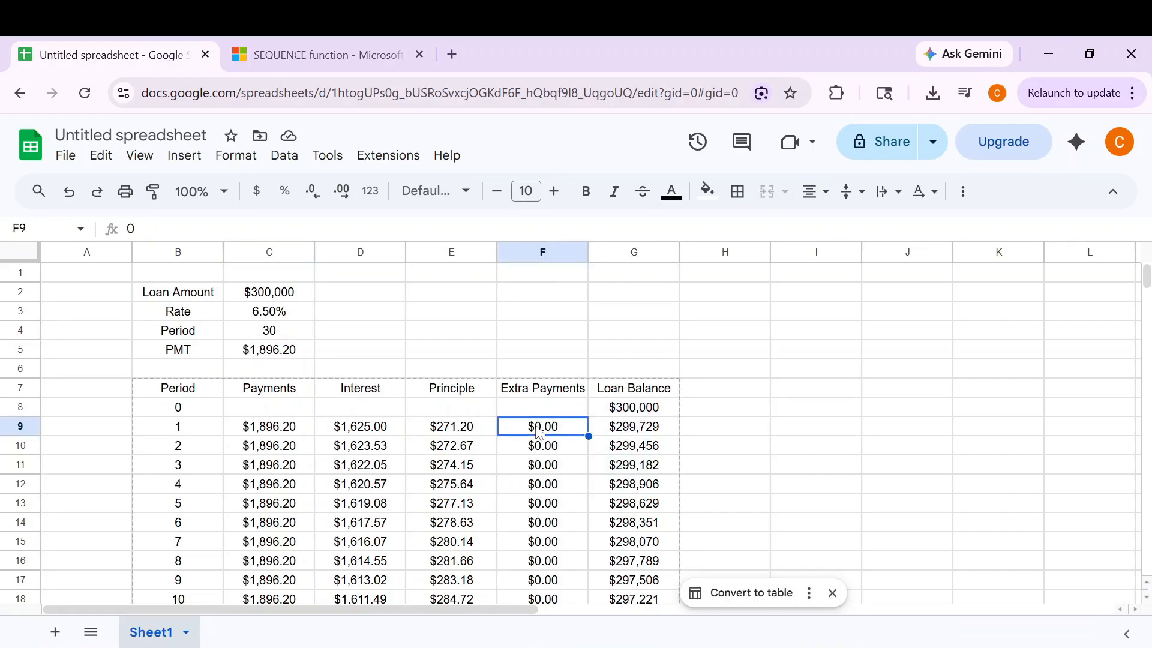
{"action": "key", "text": "ctrl+Down"}
{"action": "scroll", "coordinate": [563, 427], "scroll_direction": "down", "scroll_amount": 5}
{"action": "left_click", "coordinate": [631, 418]}
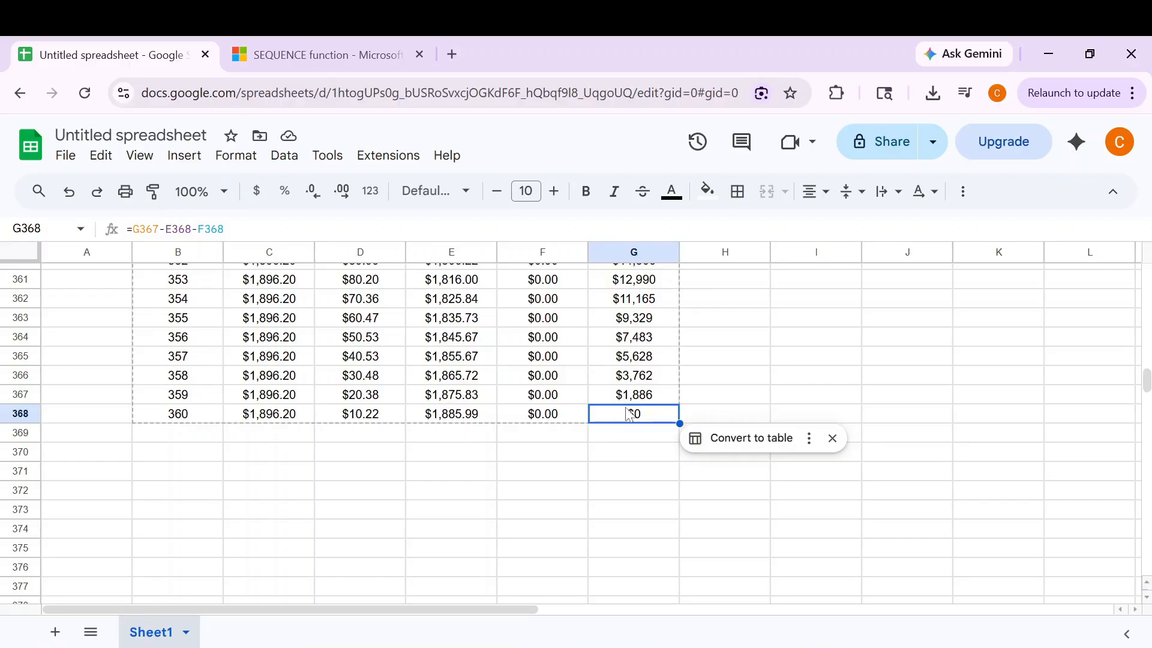
{"action": "key", "text": "ctrl+shift+Up"}
{"action": "left_click", "coordinate": [393, 312]}
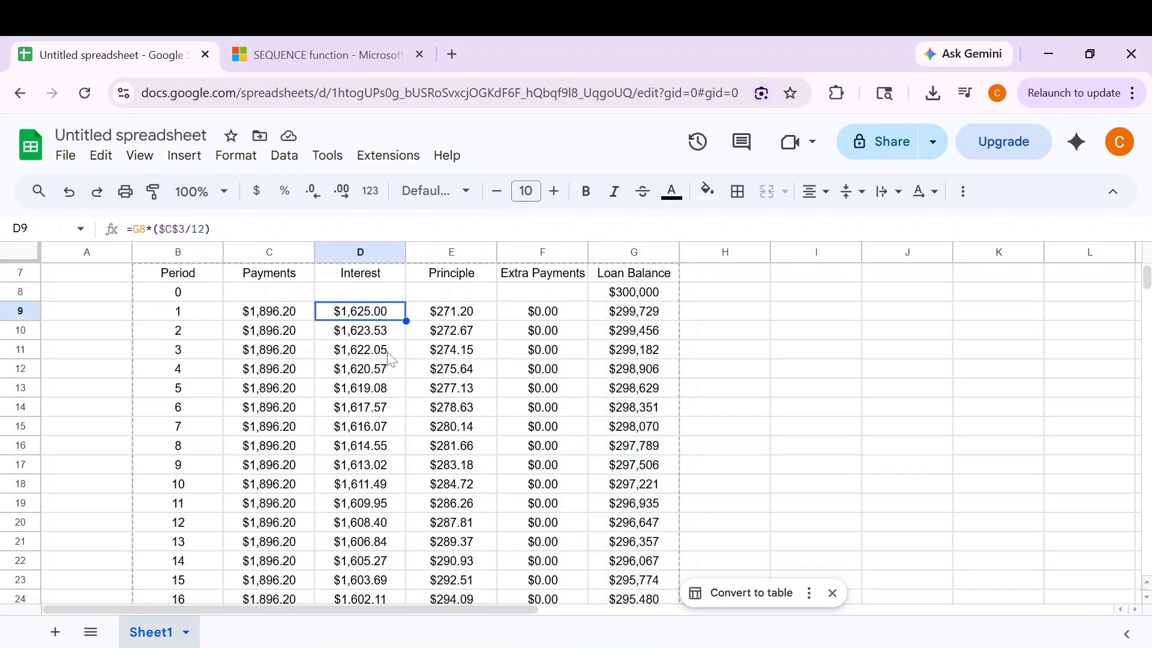
{"action": "scroll", "coordinate": [384, 360], "scroll_direction": "up", "scroll_amount": 2}
{"action": "left_click_drag", "start_coordinate": [368, 407], "coordinate": [453, 536]}
{"action": "left_click_drag", "start_coordinate": [626, 408], "coordinate": [624, 574]}
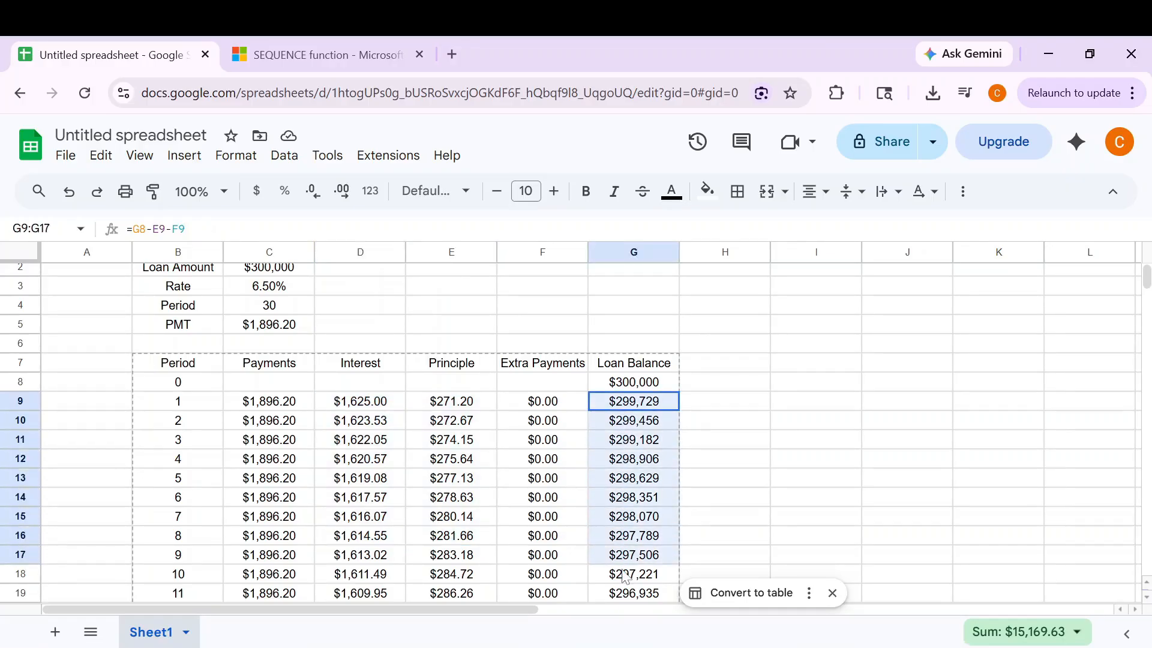
Enter an extra payment of 200 for period 2 in F10.
{"action": "left_click", "coordinate": [525, 405]}
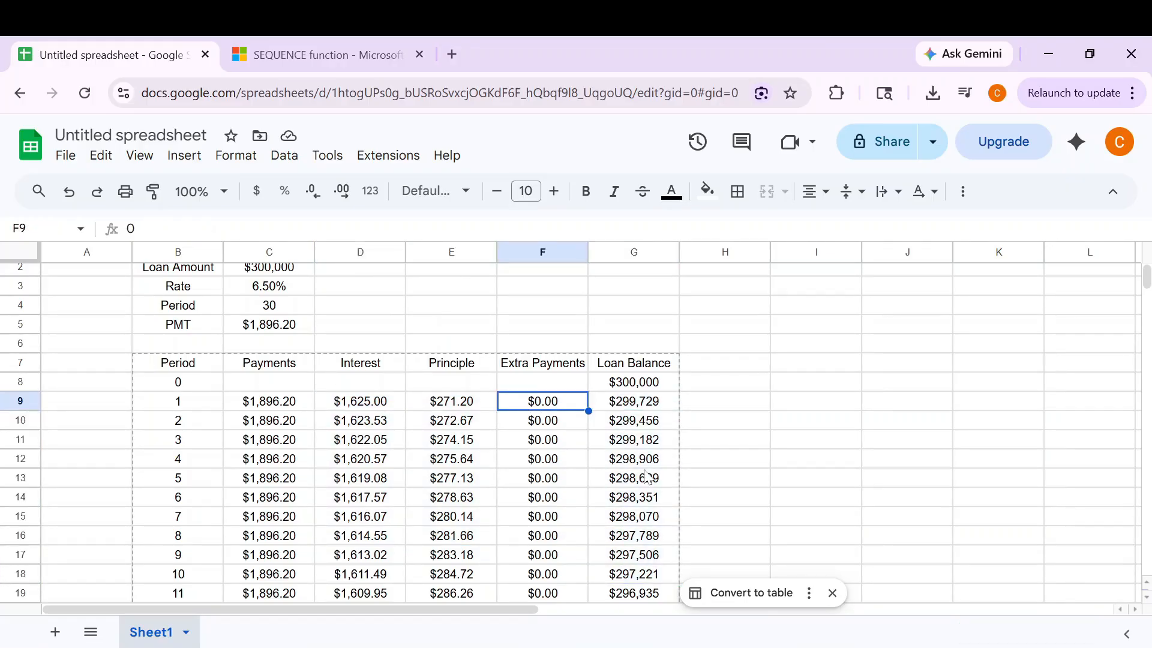
{"action": "left_click", "coordinate": [541, 252]}
{"action": "left_click", "coordinate": [539, 422]}
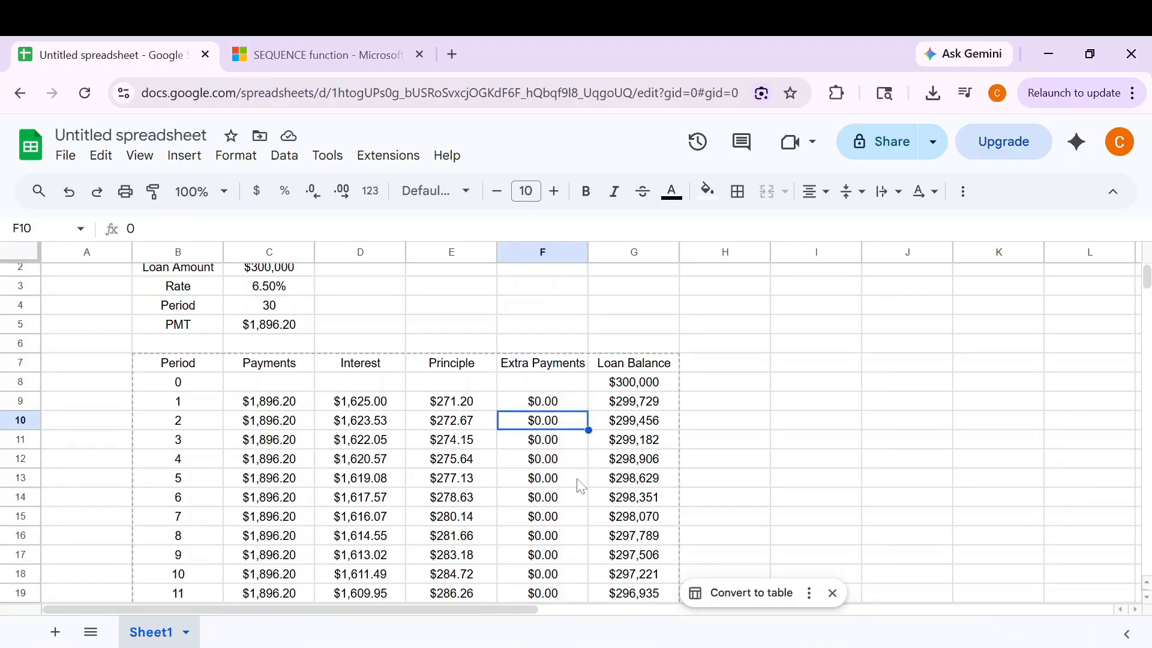
{"action": "type", "text": "200"}
{"action": "key", "text": "Return"}
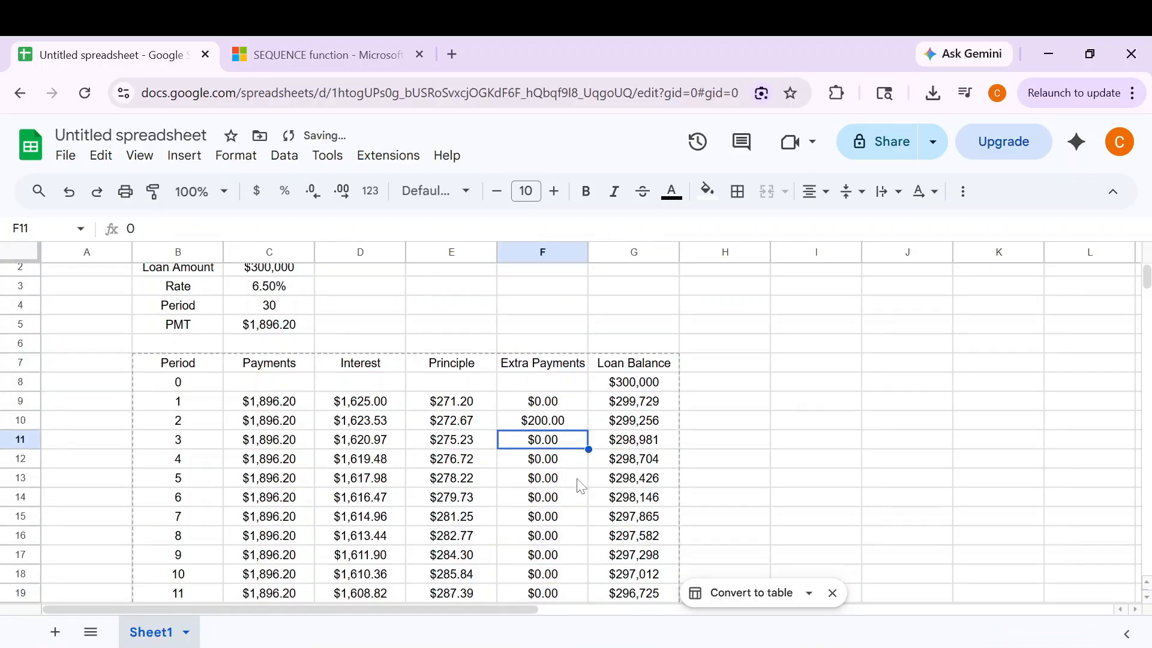
Enter extra payments of 1000 for each of periods 7 through 11 in F15:F19.
{"action": "key", "text": "Down"}
{"action": "key", "text": "Down"}
{"action": "key", "text": "Down"}
{"action": "key", "text": "Down"}
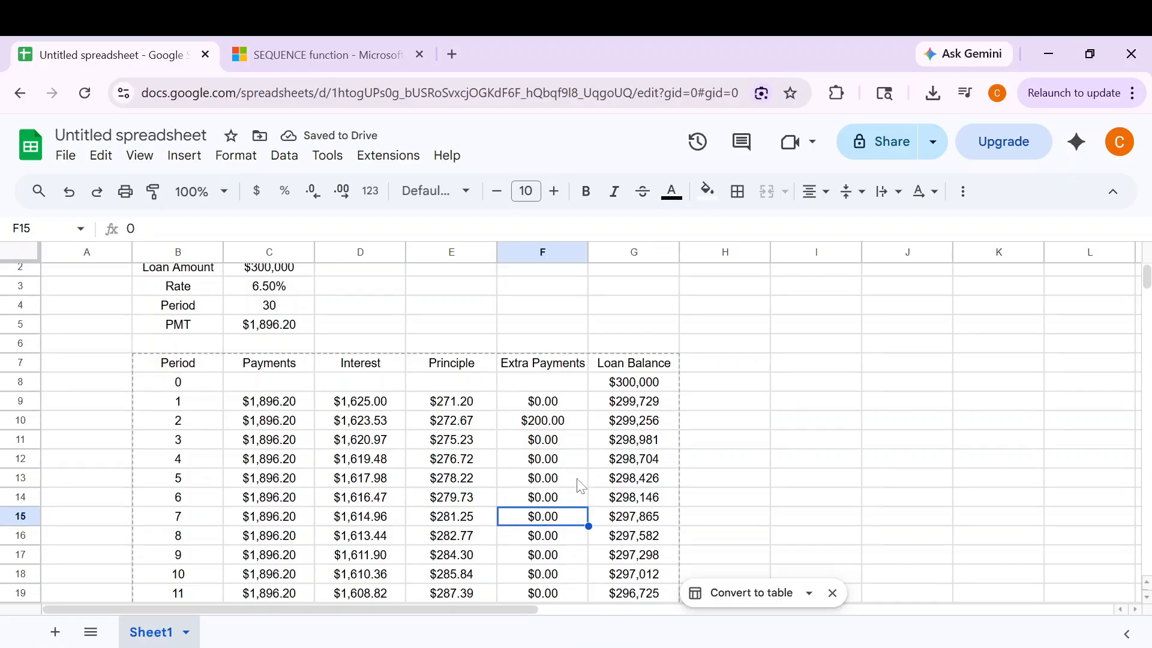
{"action": "type", "text": "1000"}
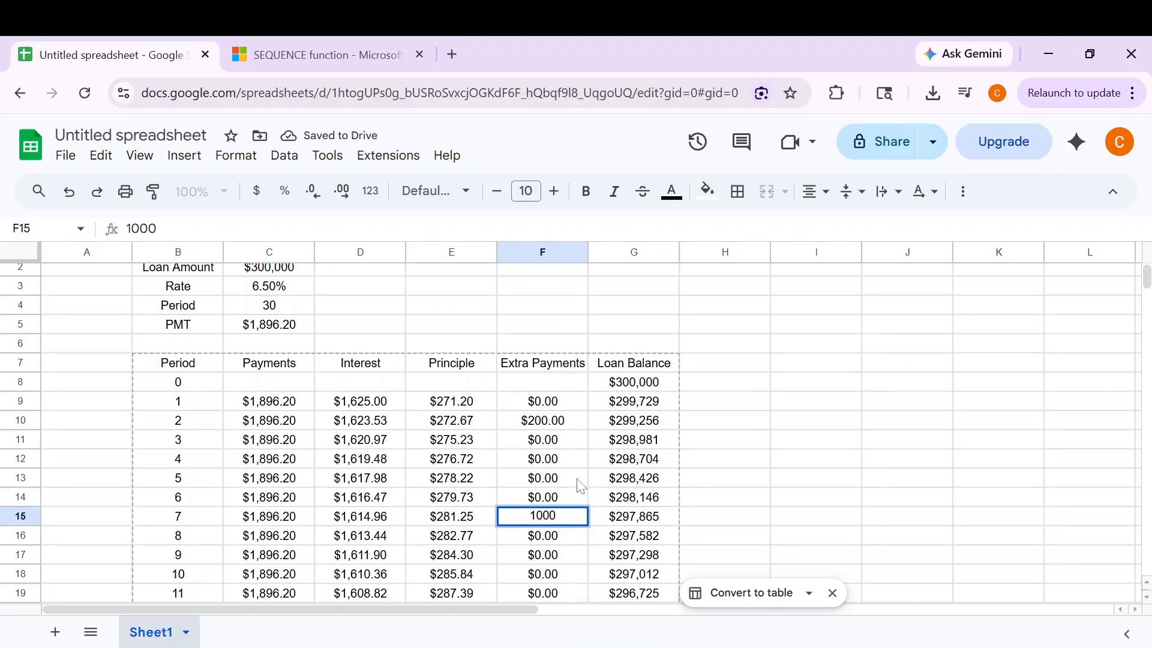
{"action": "key", "text": "Return"}
{"action": "scroll", "coordinate": [558, 471], "scroll_direction": "down", "scroll_amount": 2}
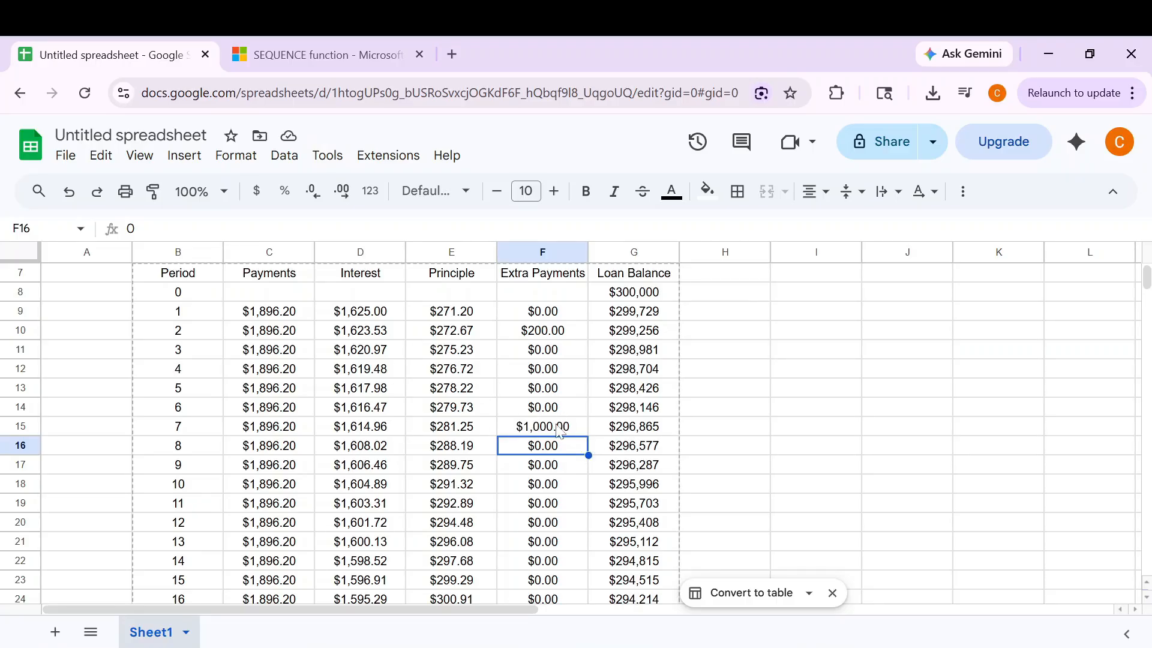
{"action": "type", "text": "1000"}
{"action": "key", "text": "Return"}
{"action": "type", "text": "1000"}
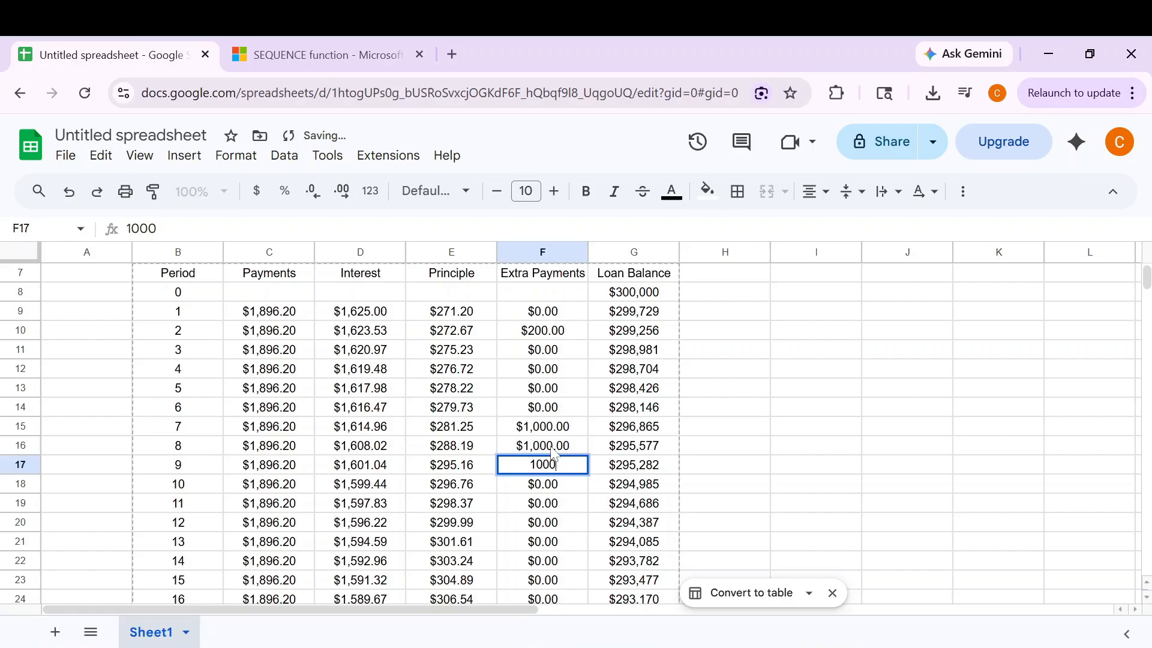
{"action": "key", "text": "Return"}
{"action": "type", "text": "1000"}
{"action": "key", "text": "Return"}
{"action": "type", "text": "1000"}
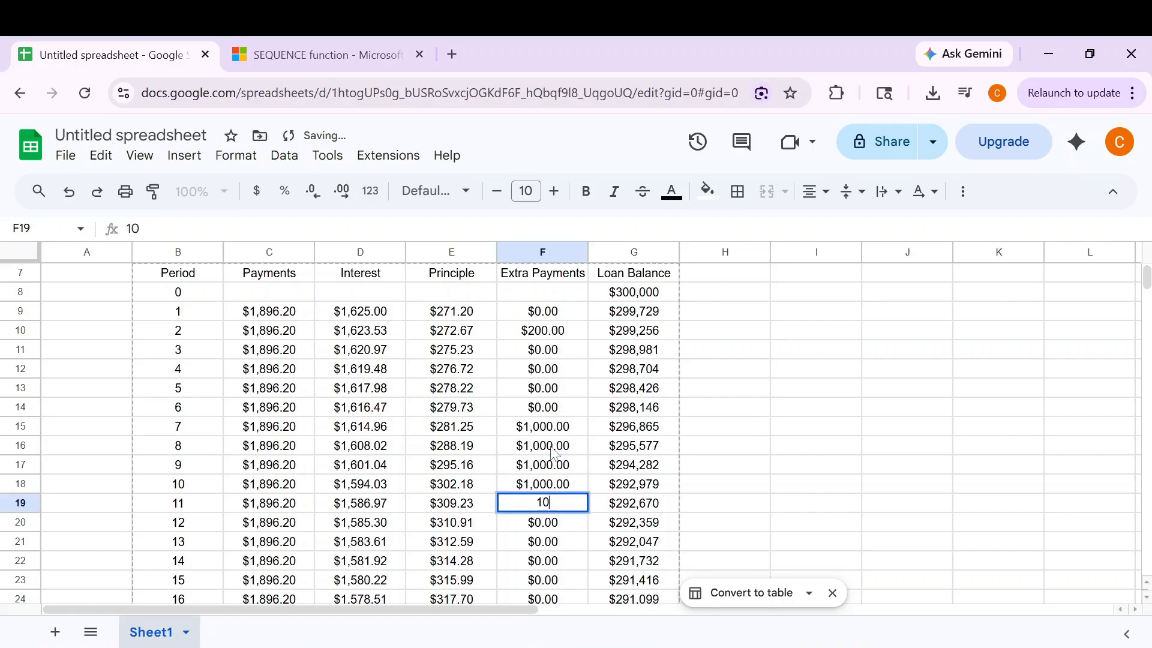
{"action": "key", "text": "Return"}
Review the extra payments entered for period 2 and for periods 7 through 11.
{"action": "scroll", "coordinate": [563, 441], "scroll_direction": "up", "scroll_amount": 2}
{"action": "scroll", "coordinate": [558, 442], "scroll_direction": "down", "scroll_amount": 3}
{"action": "scroll", "coordinate": [558, 444], "scroll_direction": "up", "scroll_amount": 3}
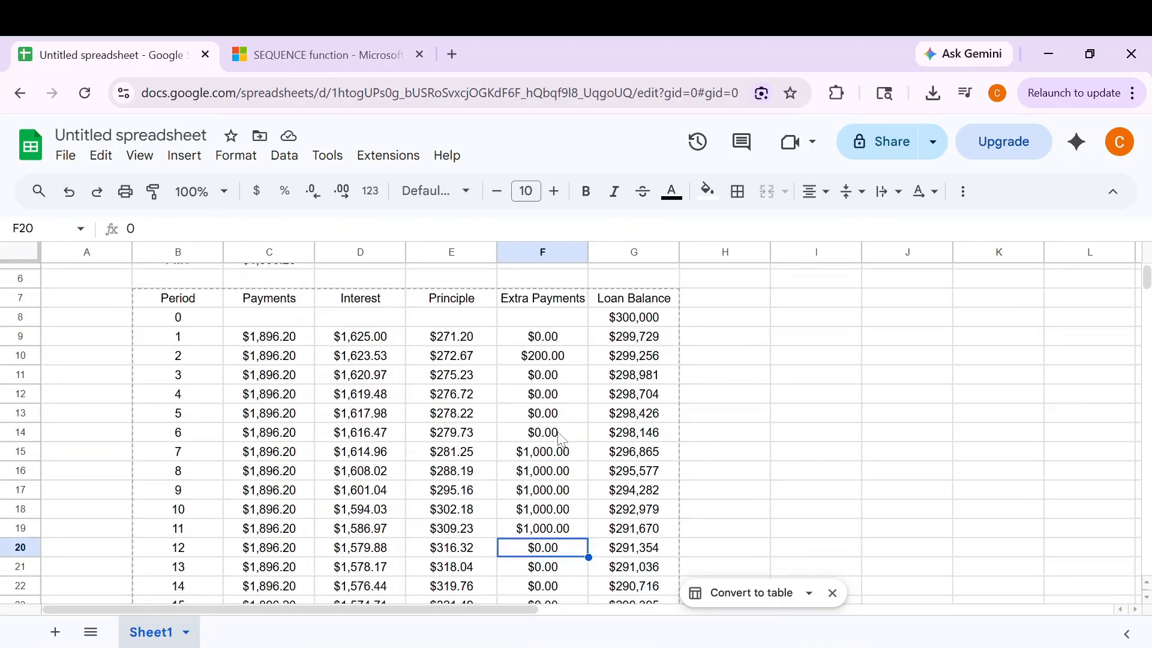
{"action": "scroll", "coordinate": [556, 447], "scroll_direction": "down", "scroll_amount": 3}
{"action": "left_click", "coordinate": [553, 360]}
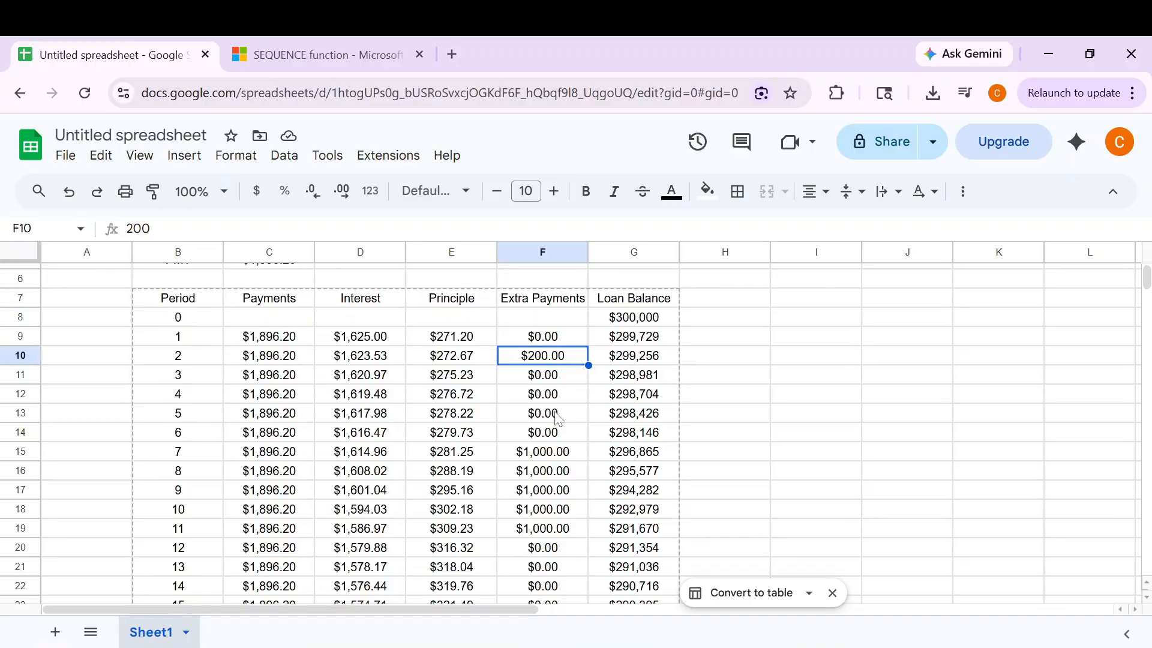
{"action": "left_click", "coordinate": [550, 454]}
{"action": "left_click_drag", "start_coordinate": [550, 454], "coordinate": [555, 531]}
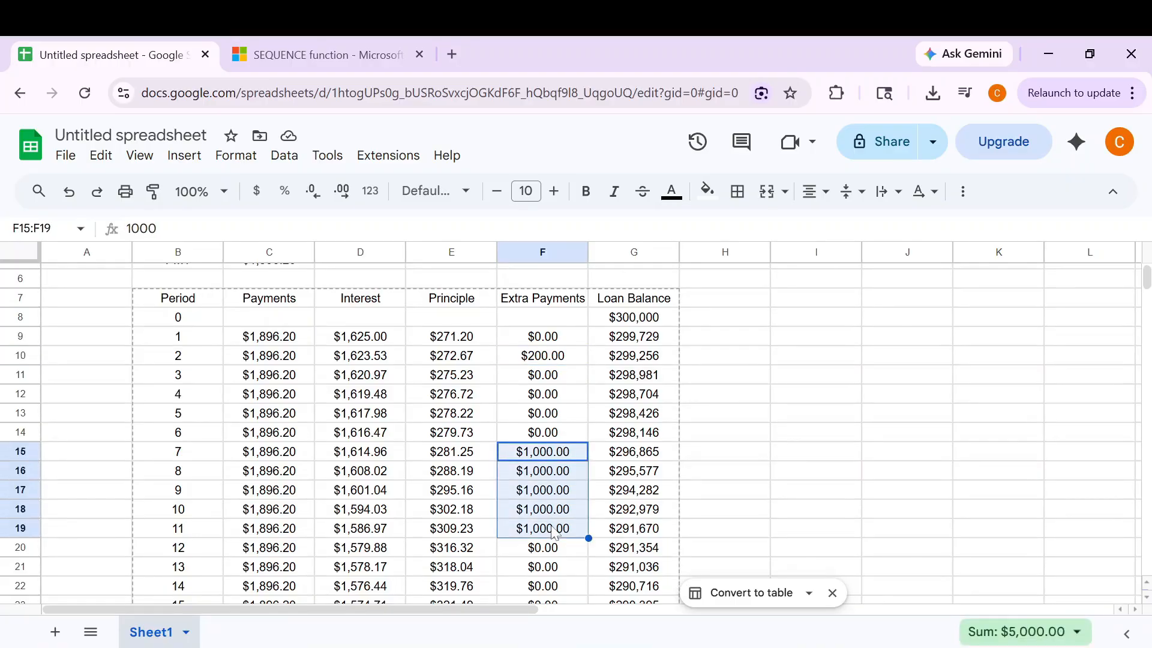
{"action": "left_click", "coordinate": [541, 480]}
Find the period near the end of the schedule where the loan is nearly paid off and examine the rows below it.
{"action": "key", "text": "ctrl+shift+Down"}
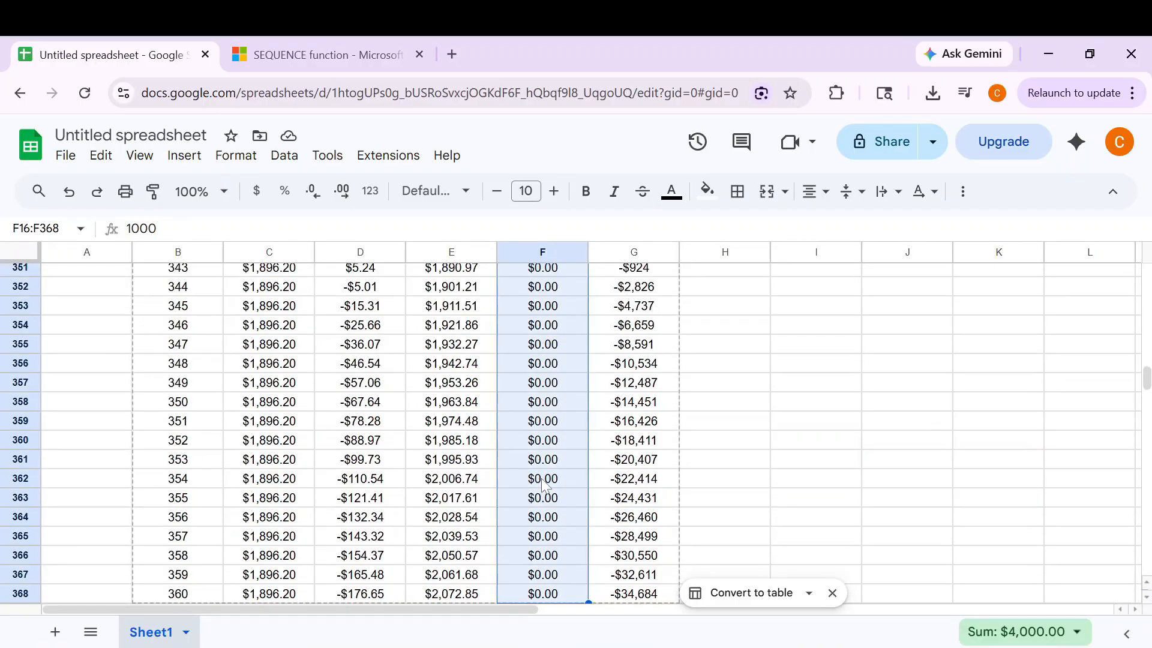
{"action": "scroll", "coordinate": [564, 466], "scroll_direction": "up", "scroll_amount": 2}
{"action": "left_click", "coordinate": [634, 428]}
{"action": "key", "text": "ctrl+shift+Left"}
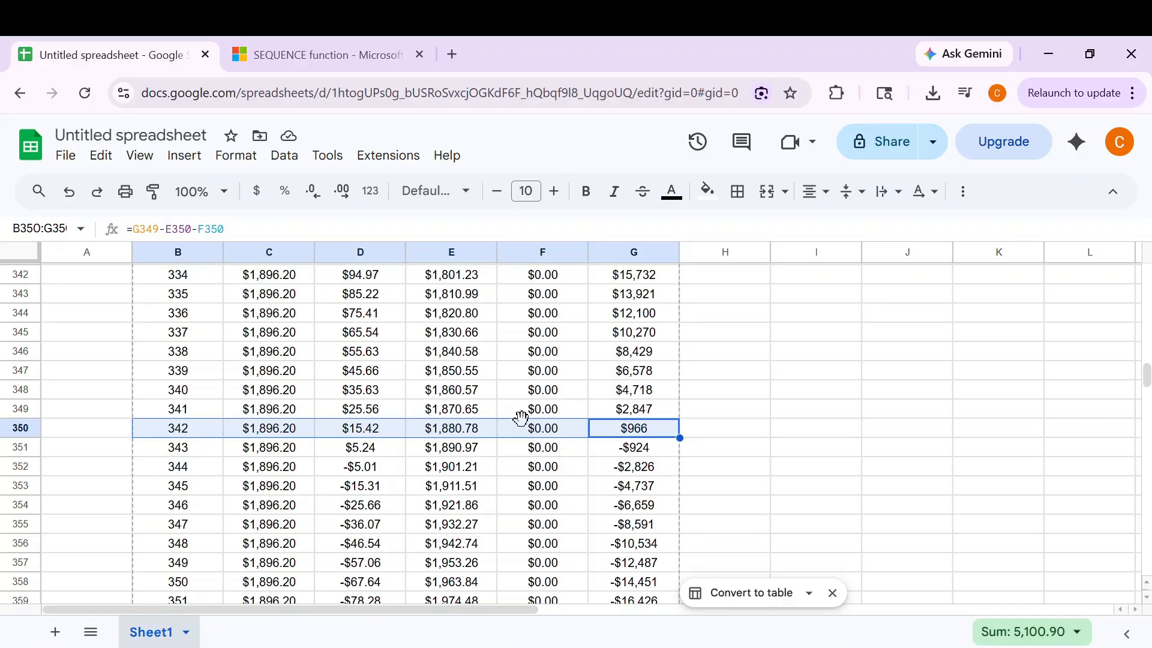
{"action": "left_click_drag", "start_coordinate": [180, 435], "coordinate": [660, 432]}
{"action": "scroll", "coordinate": [237, 482], "scroll_direction": "down", "scroll_amount": 6}
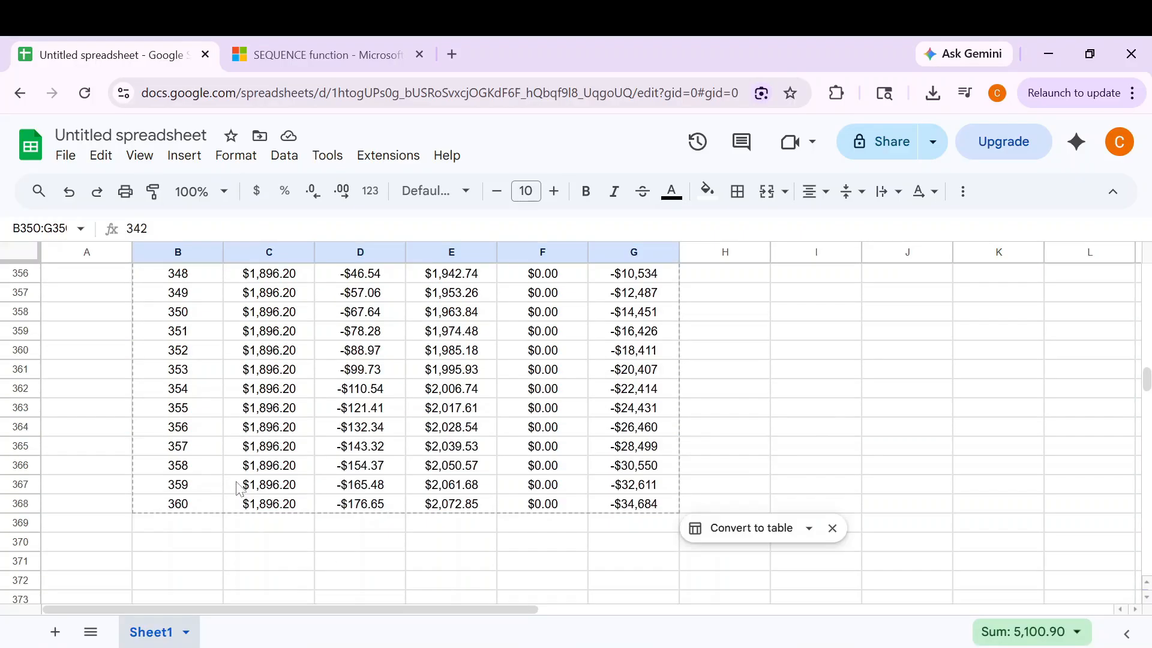
{"action": "scroll", "coordinate": [226, 487], "scroll_direction": "up", "scroll_amount": 6}
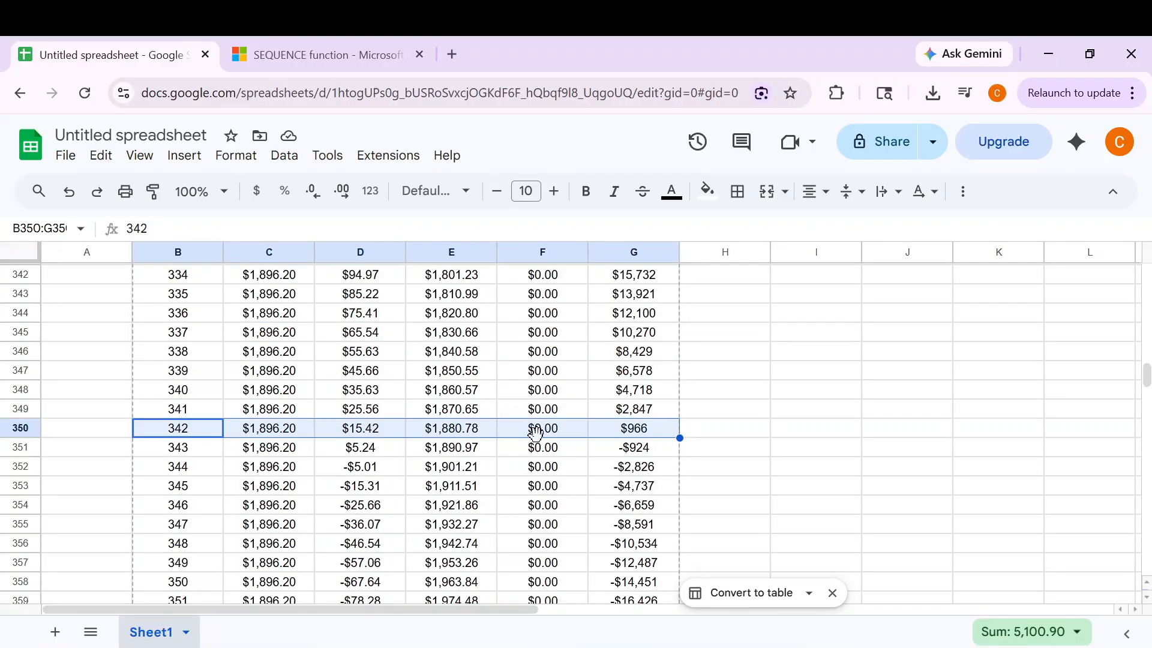
Review the extra payments near the start of the schedule and its header row from Period to Loan Balance.
{"action": "key", "text": "ctrl+shift+Up"}
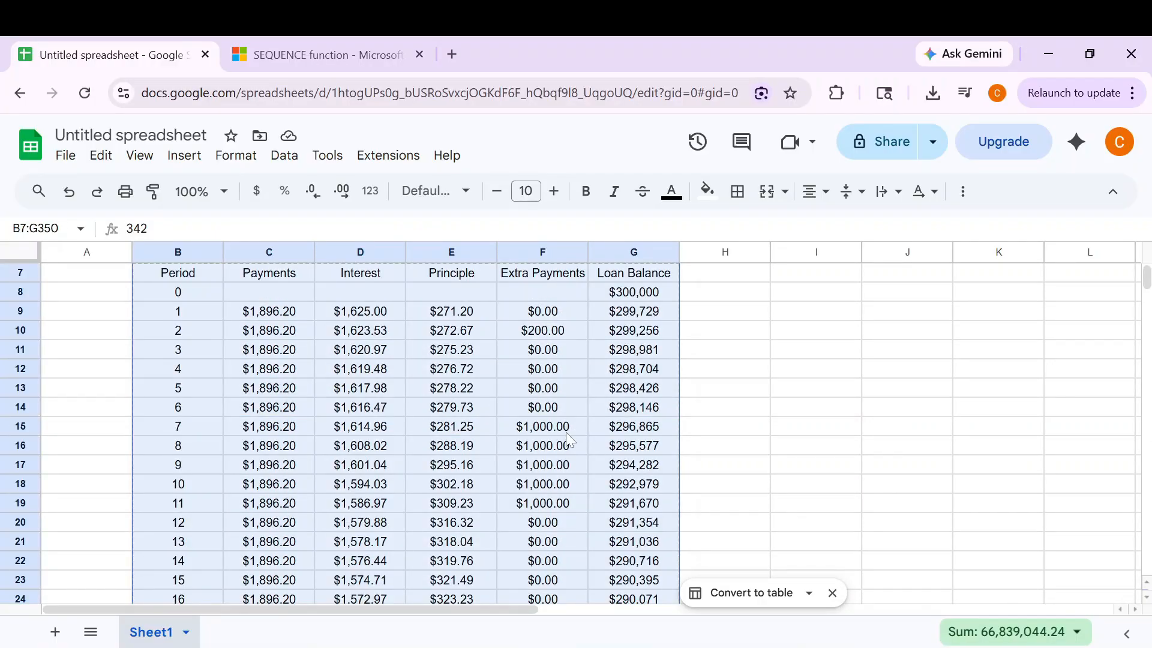
{"action": "left_click_drag", "start_coordinate": [566, 432], "coordinate": [570, 502]}
{"action": "scroll", "coordinate": [540, 459], "scroll_direction": "up", "scroll_amount": 2}
{"action": "left_click", "coordinate": [457, 333]}
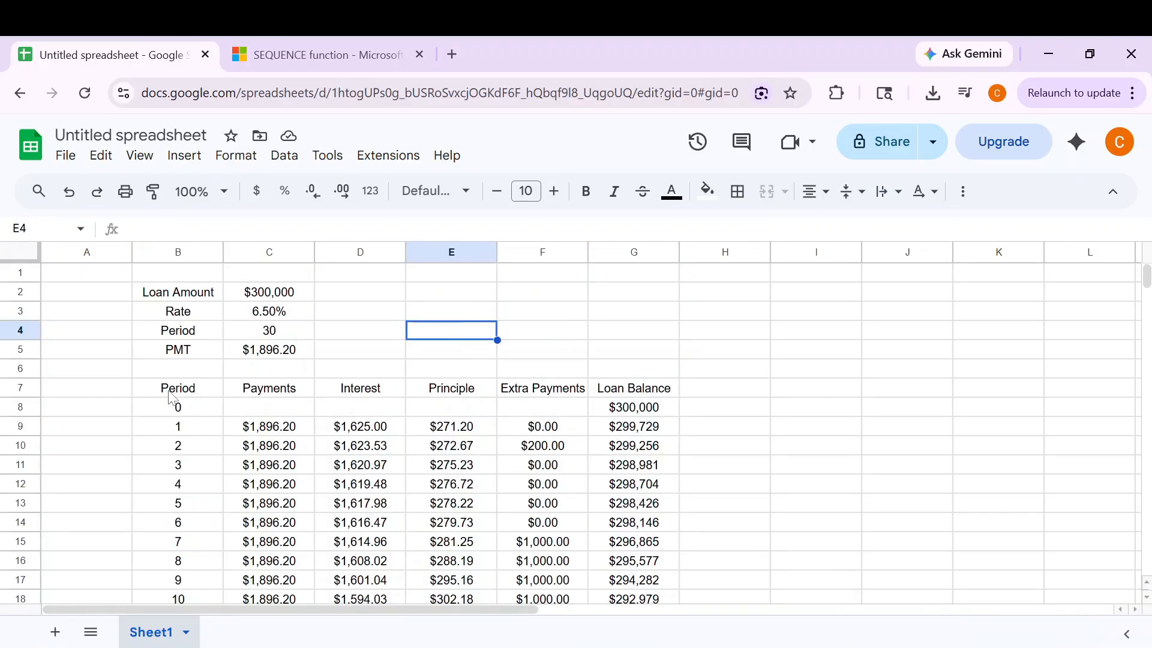
{"action": "left_click_drag", "start_coordinate": [171, 389], "coordinate": [654, 393]}
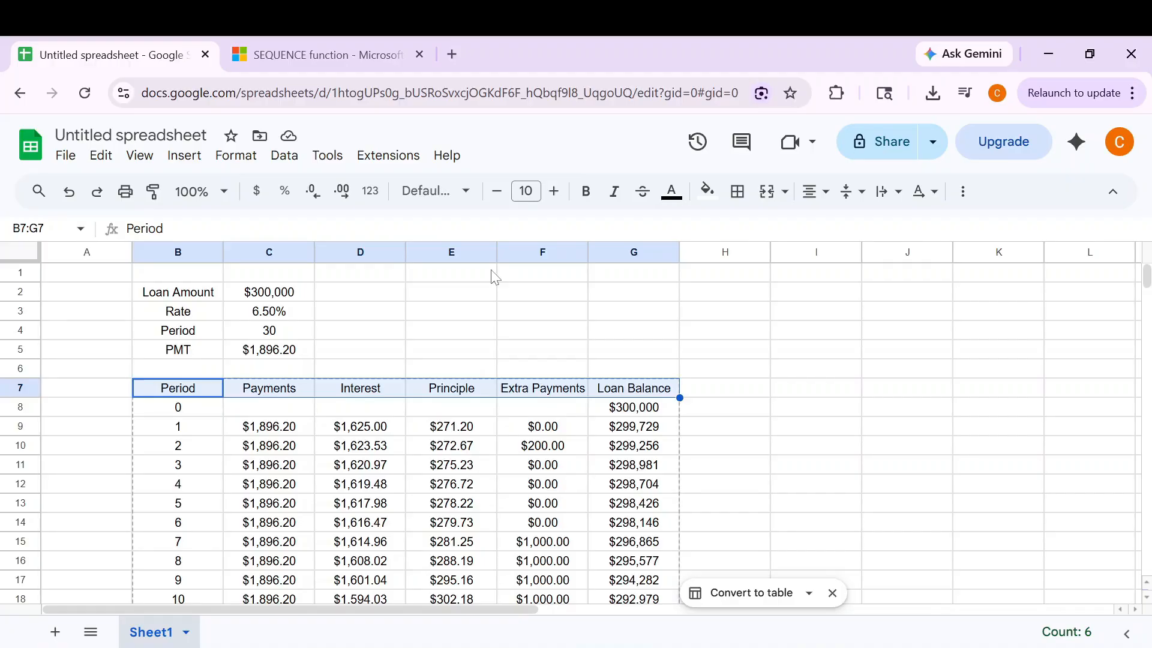
{"action": "left_click", "coordinate": [395, 341]}
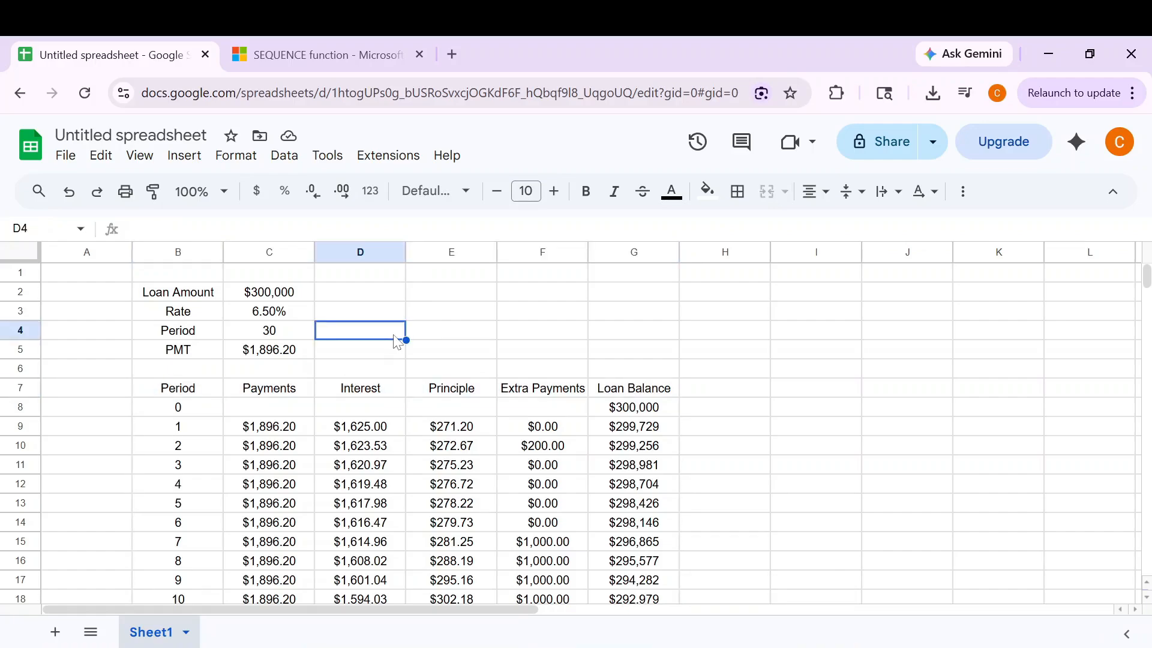